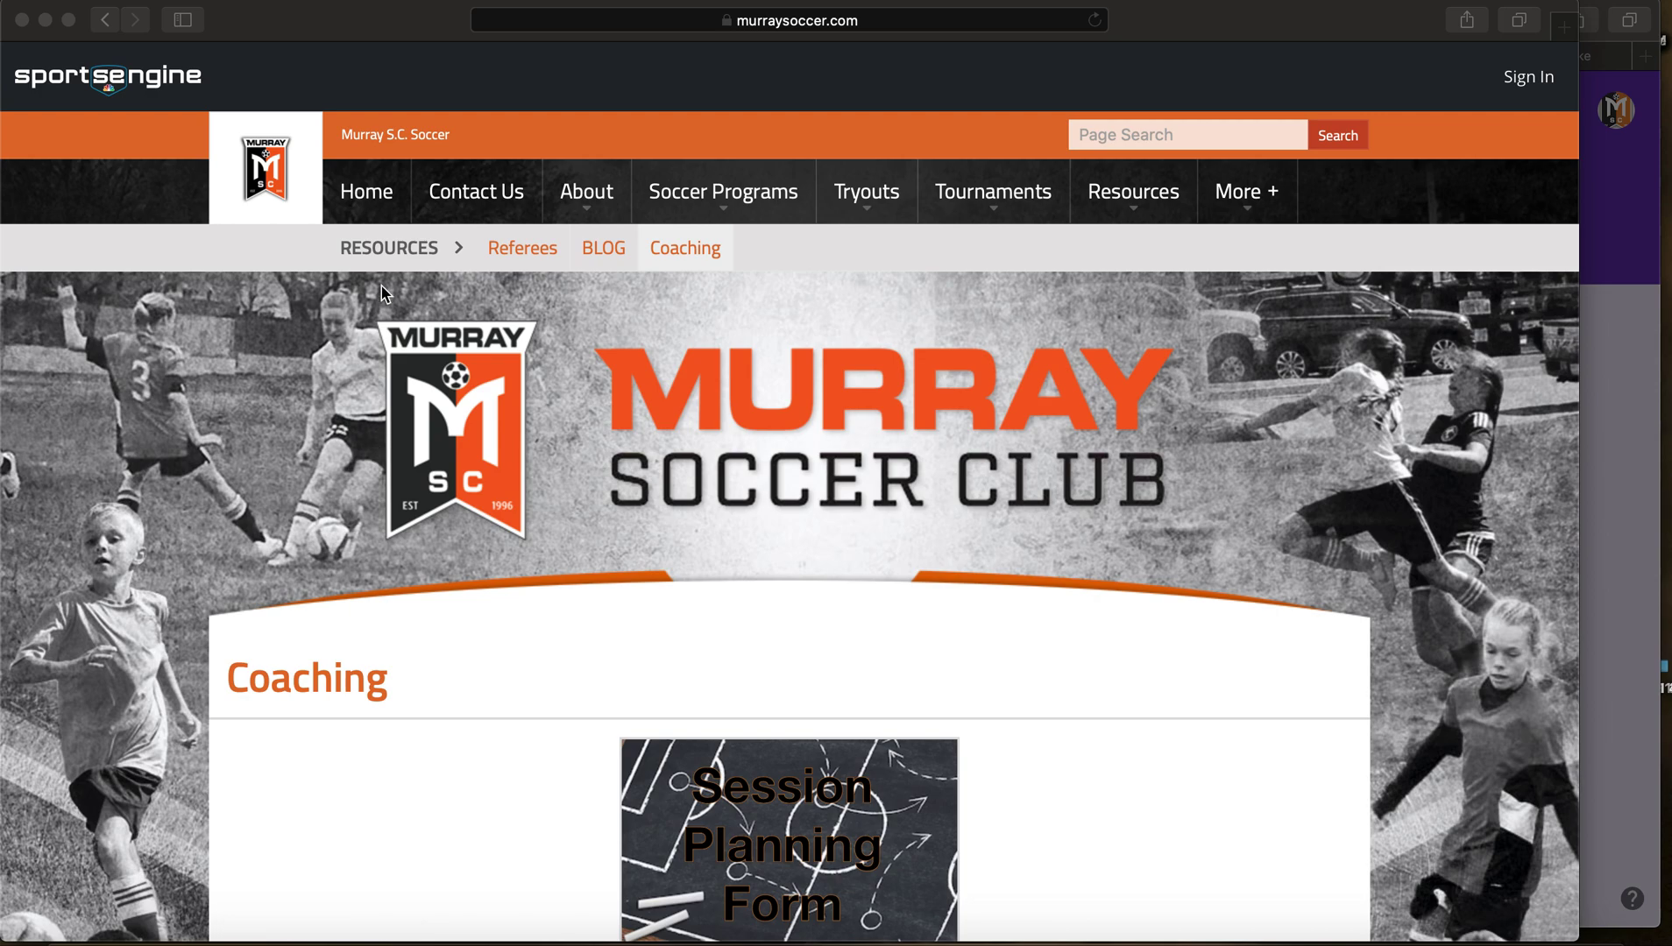
Step: Go to the Murray Soccer Club's Coaching page from the Resources menu
{"action": "left_click", "coordinate": [1078, 302]}
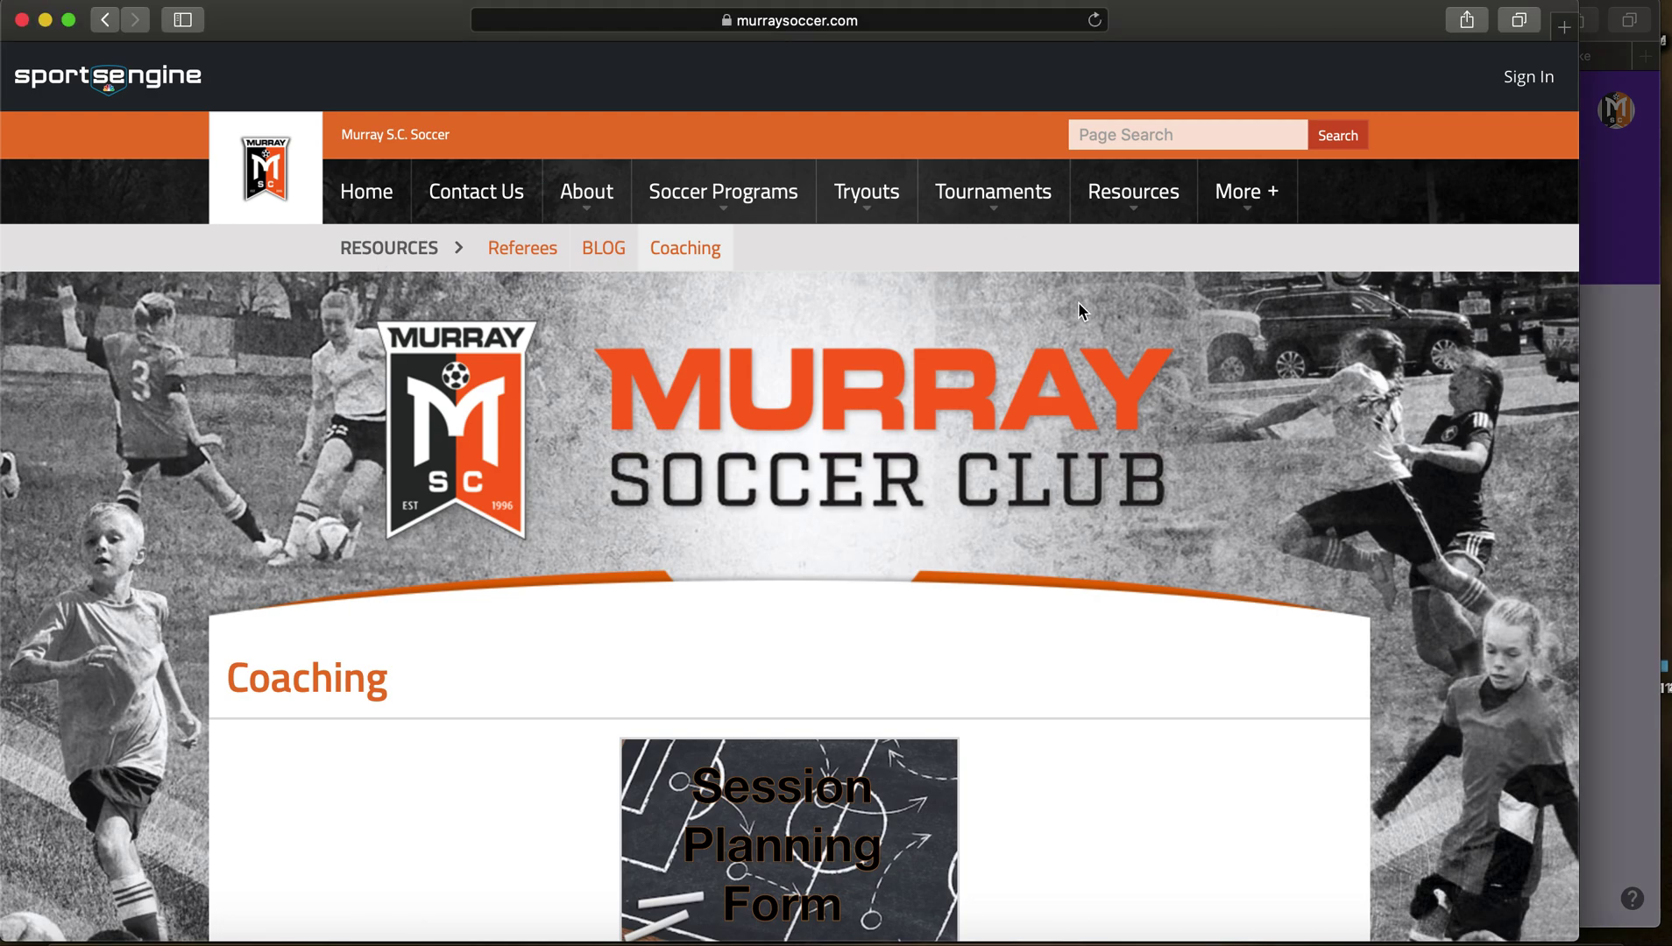
{"action": "mouse_move", "coordinate": [1118, 194]}
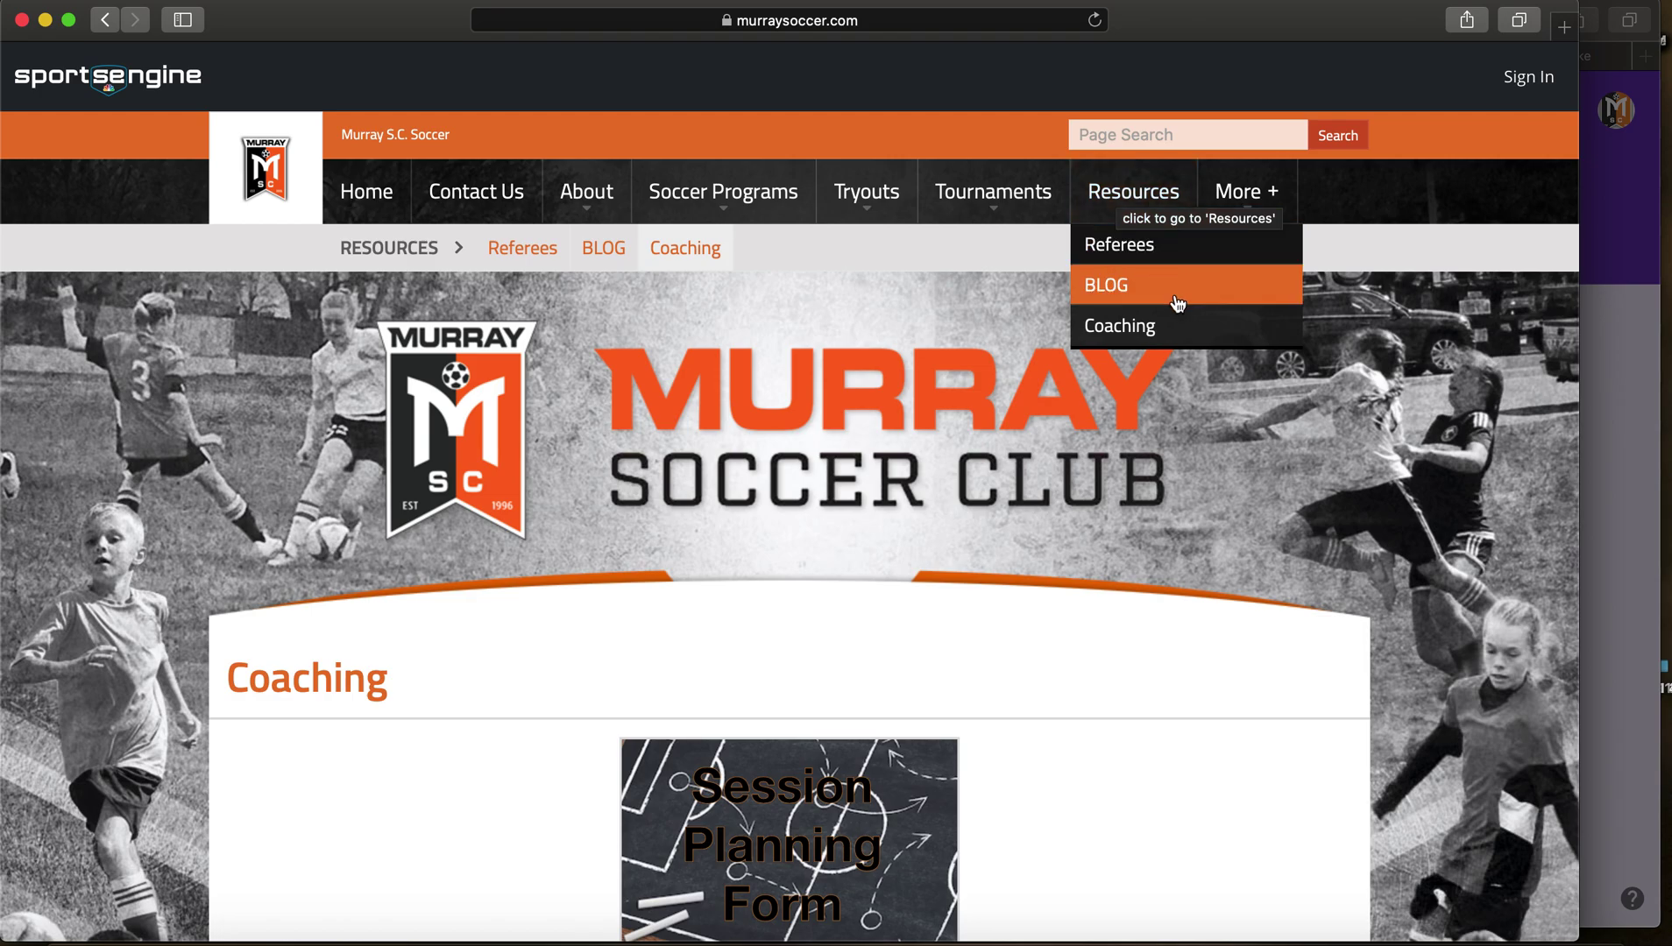
{"action": "left_click", "coordinate": [1202, 327]}
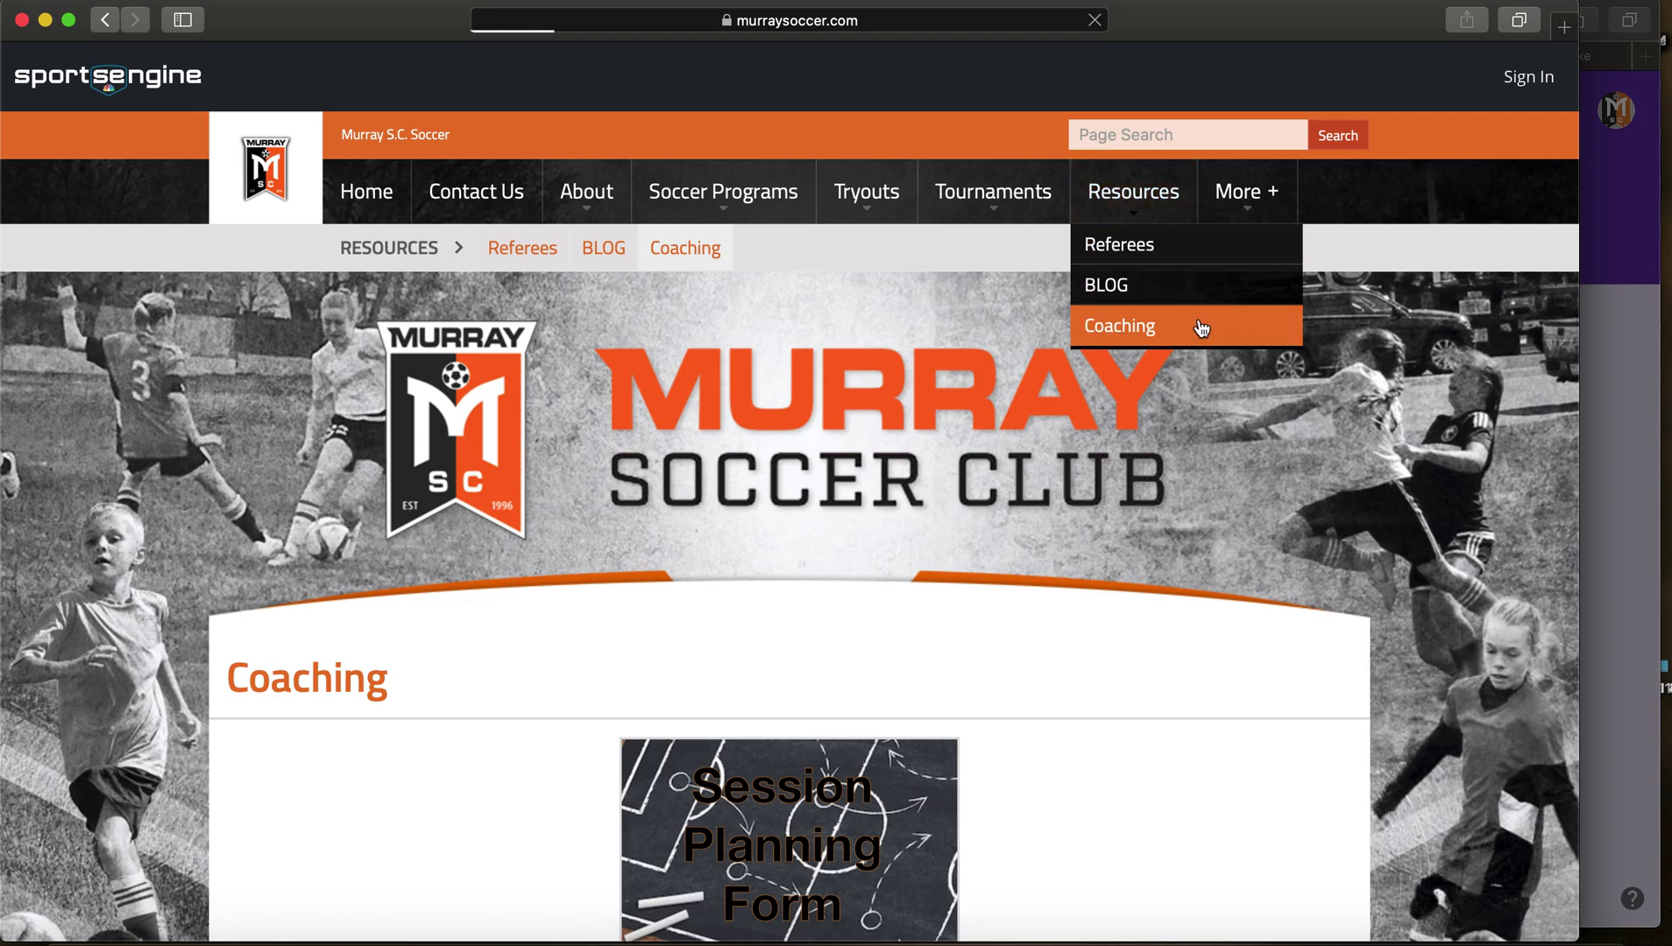
{"action": "scroll", "coordinate": [946, 358], "scroll_direction": "down", "scroll_amount": 5}
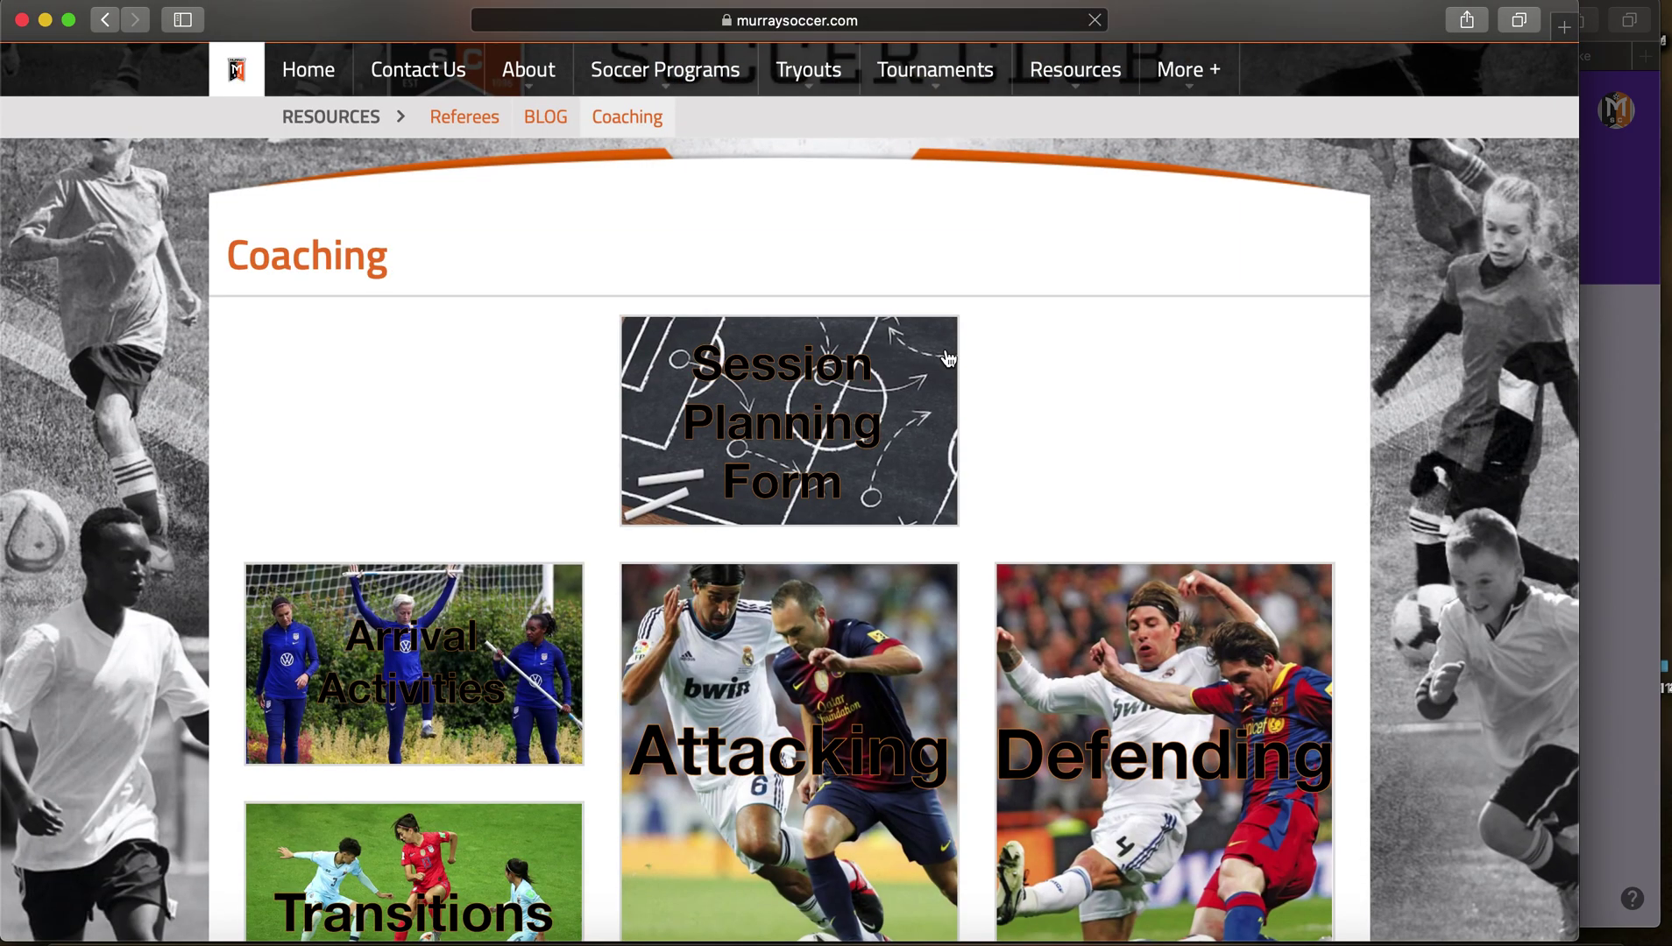
{"action": "scroll", "coordinate": [947, 357], "scroll_direction": "down", "scroll_amount": 2}
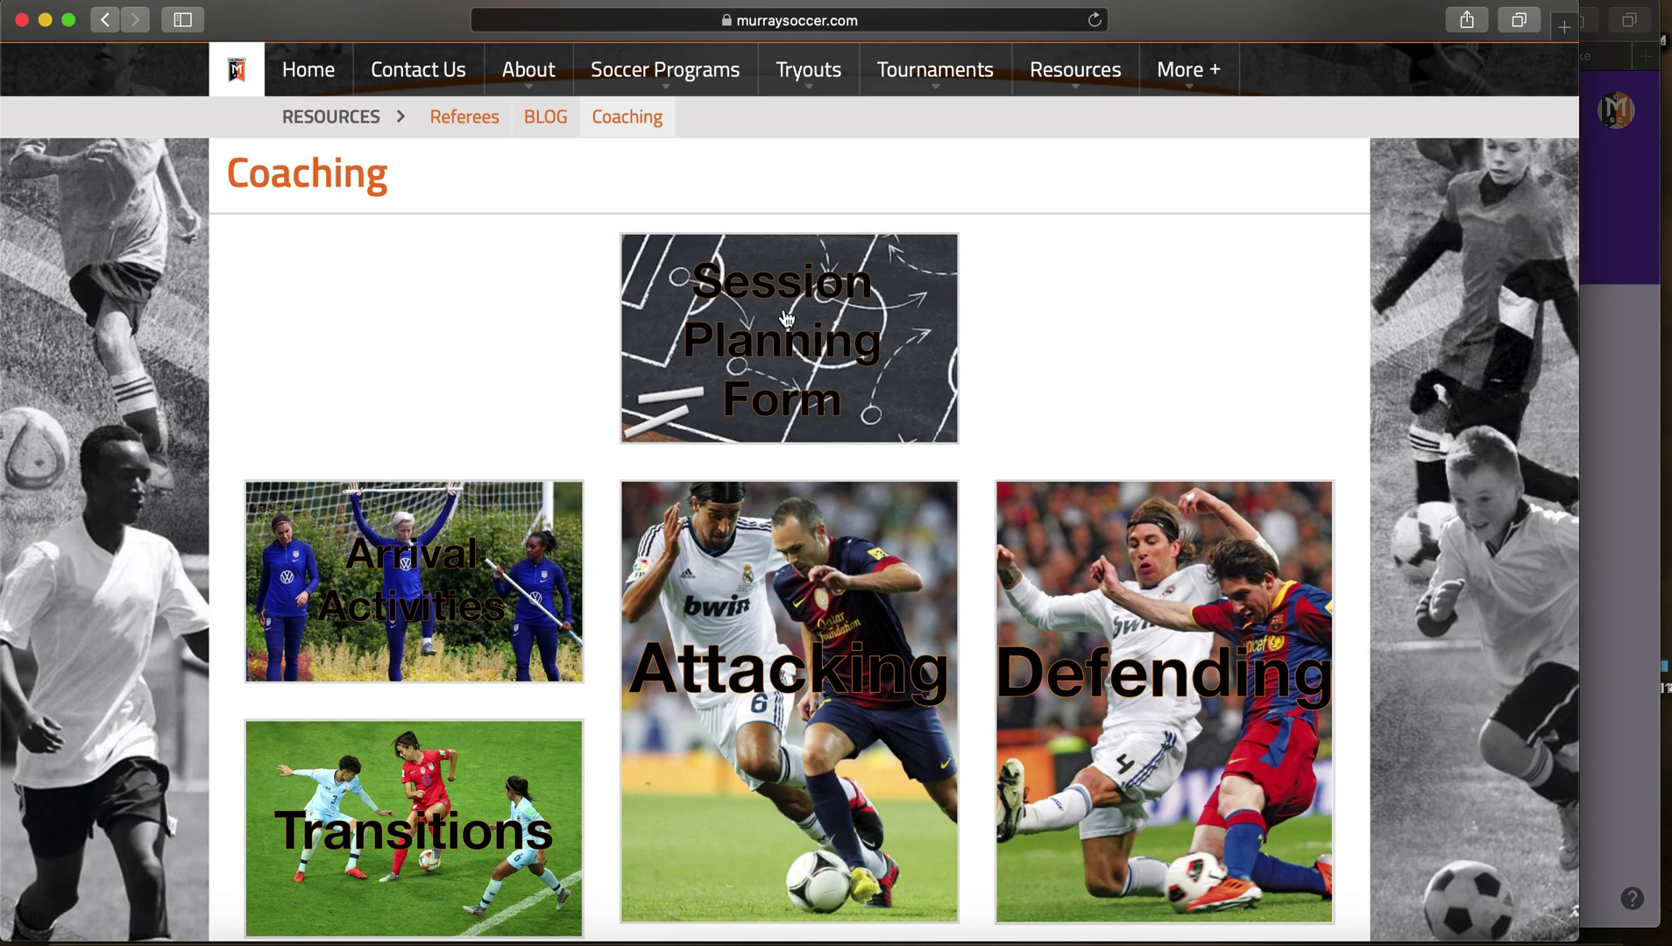
{"action": "scroll", "coordinate": [780, 316], "scroll_direction": "down", "scroll_amount": 3}
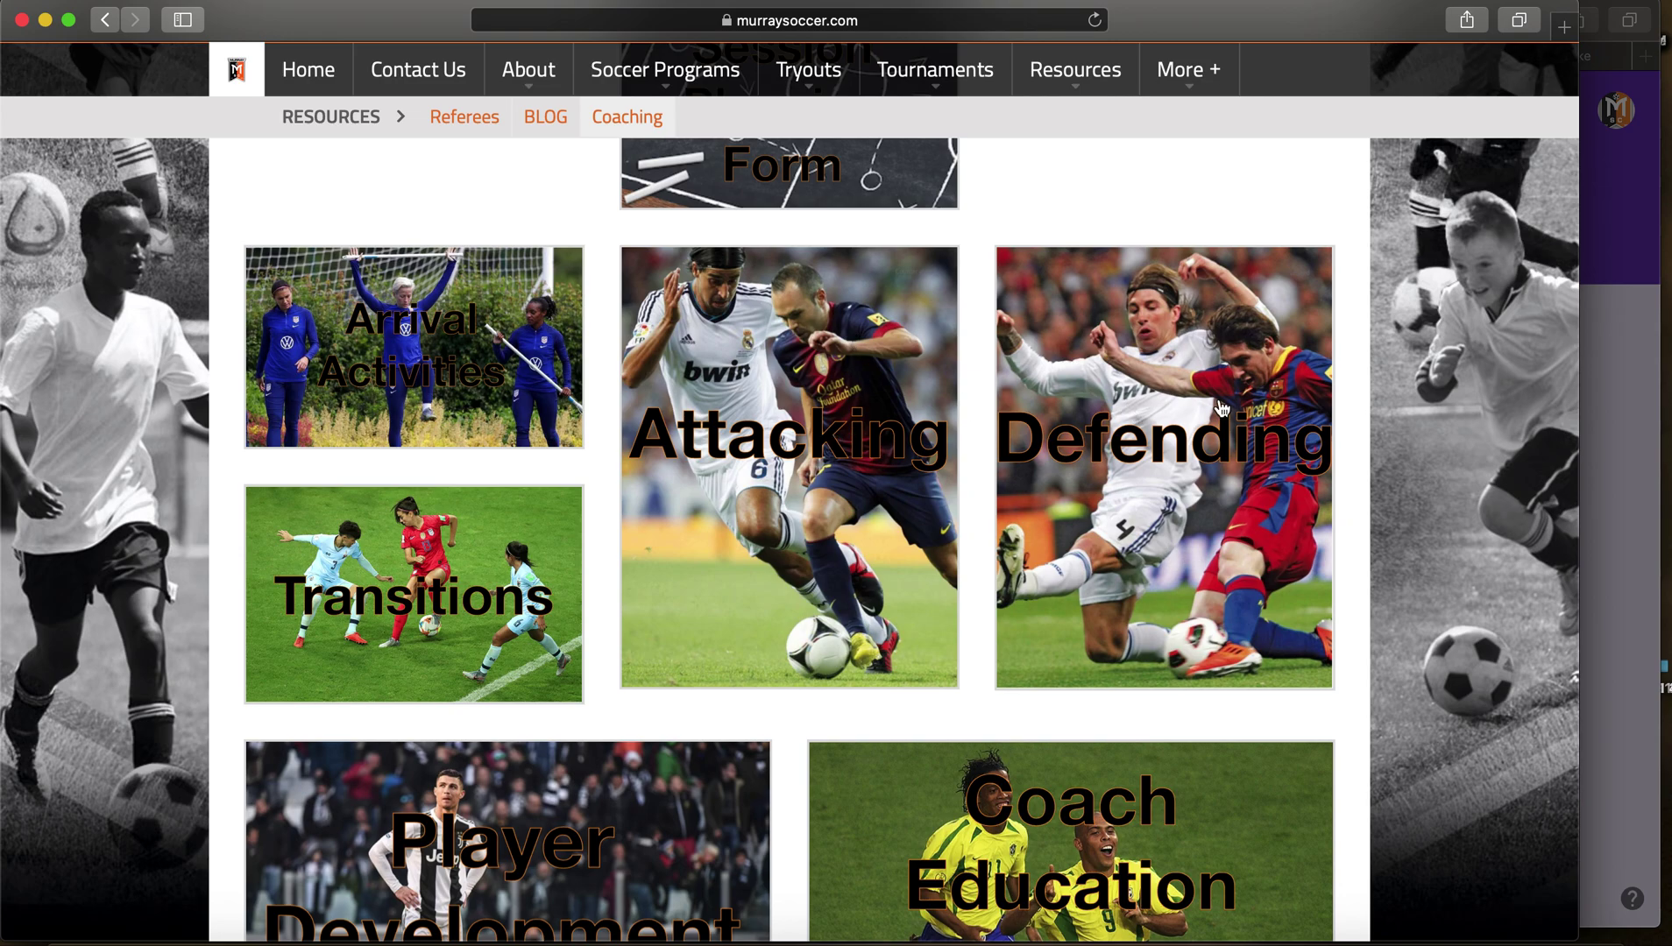
{"action": "scroll", "coordinate": [1062, 504], "scroll_direction": "down", "scroll_amount": 5}
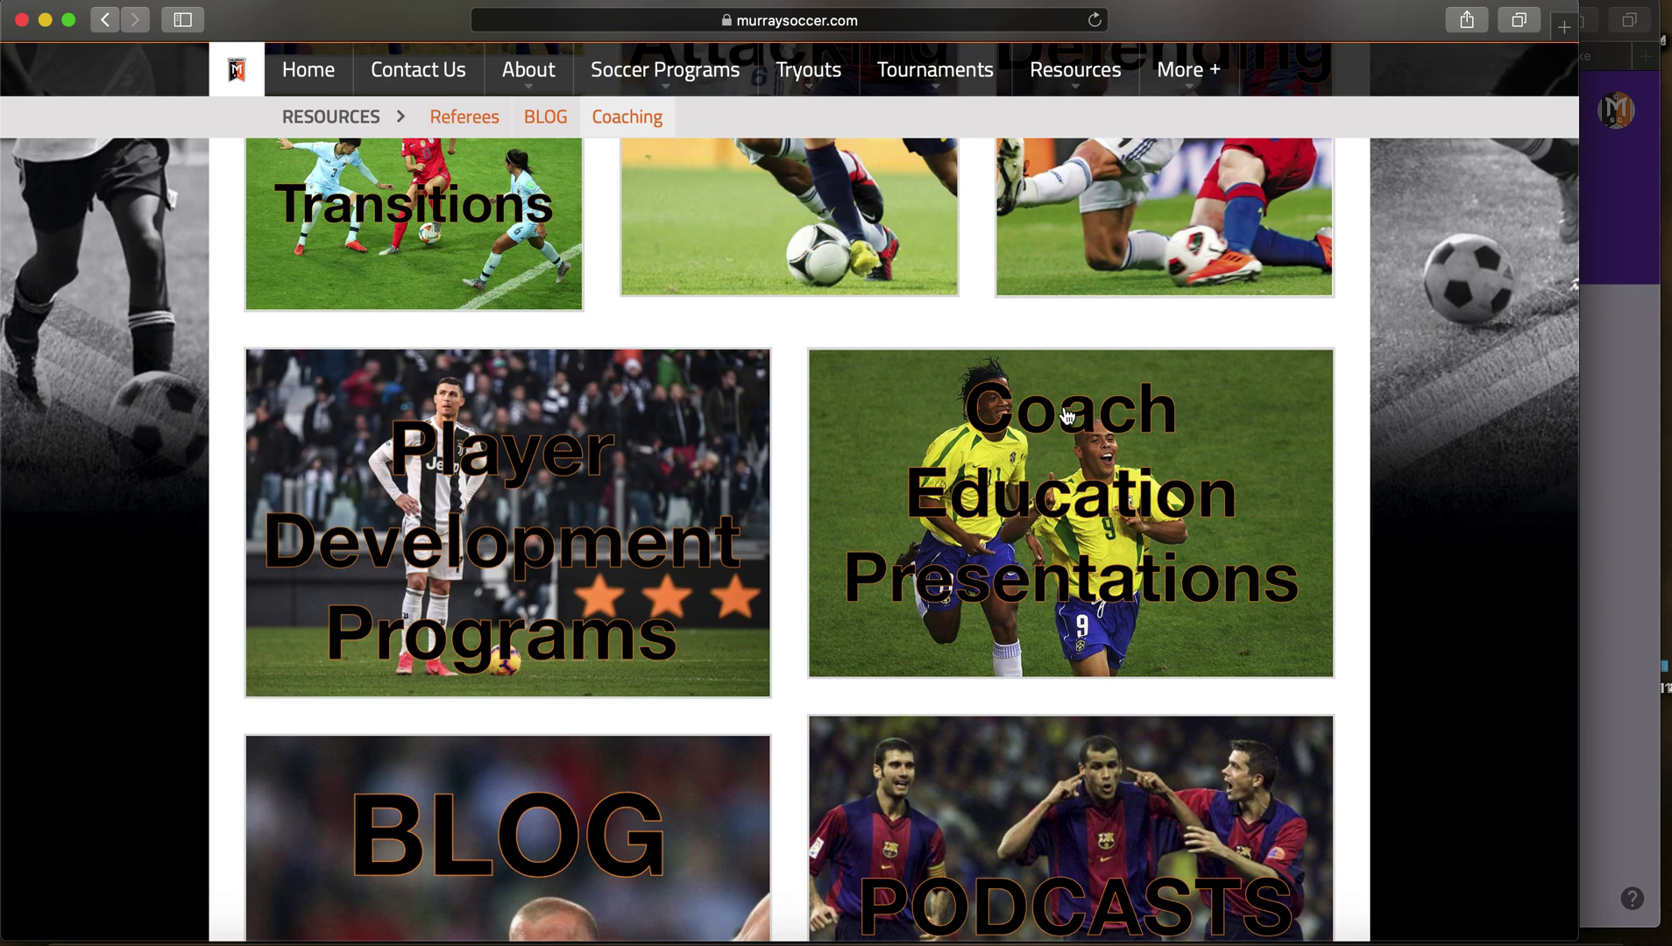
{"action": "scroll", "coordinate": [1064, 561], "scroll_direction": "down", "scroll_amount": 3}
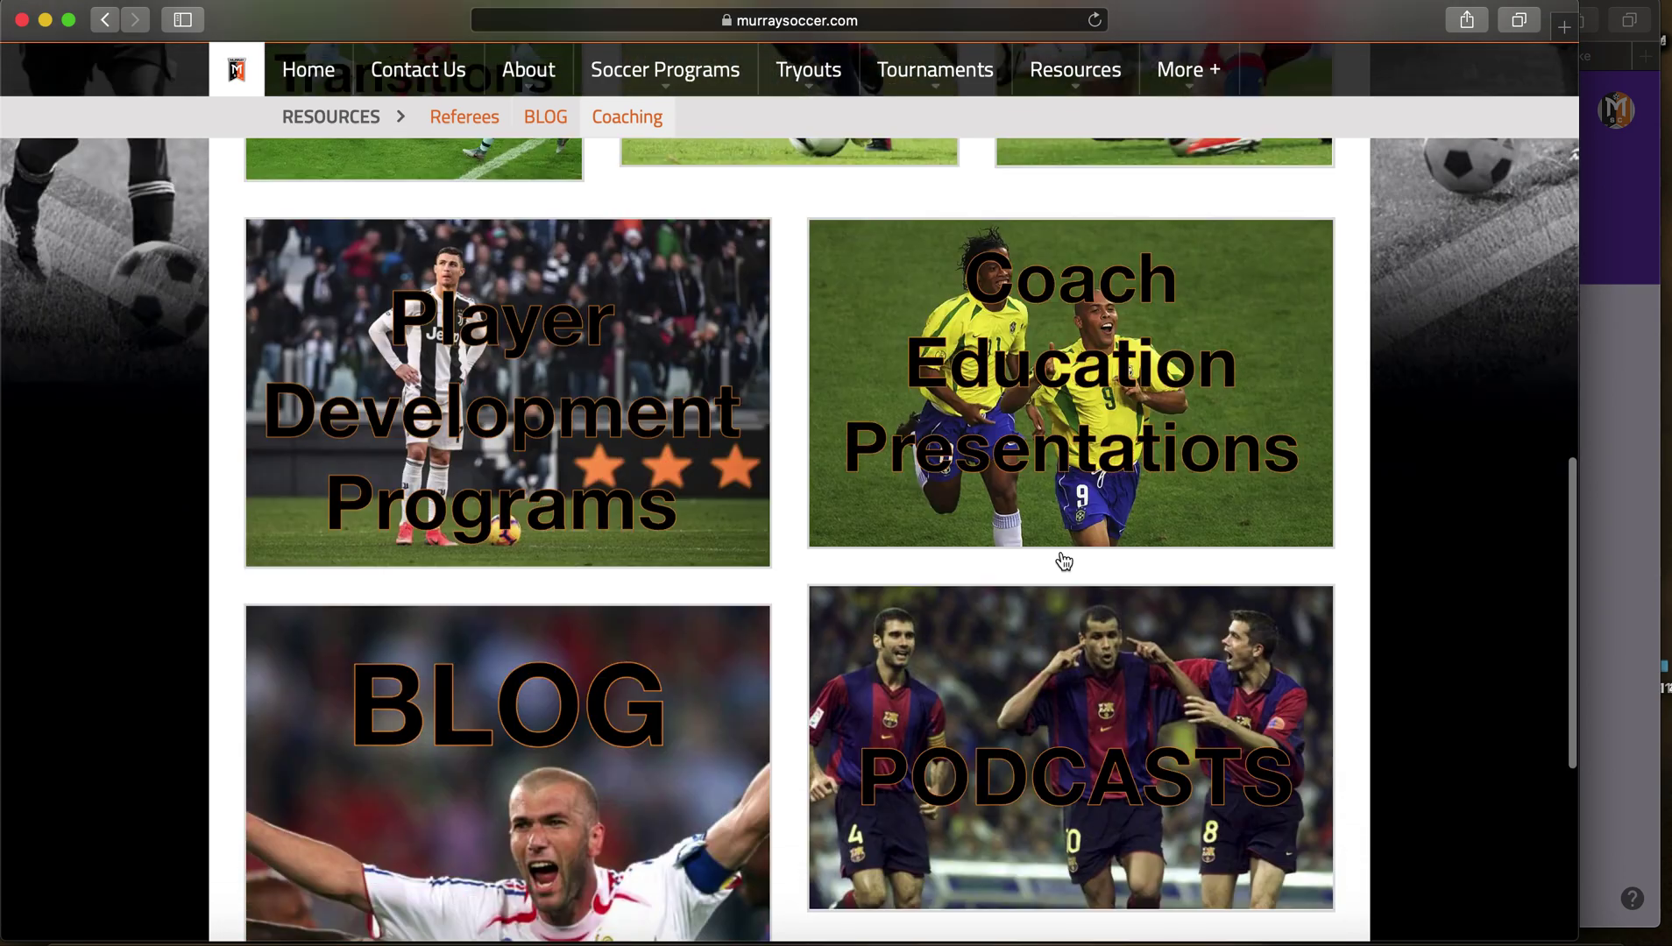
{"action": "scroll", "coordinate": [1064, 561], "scroll_direction": "down", "scroll_amount": 2}
{"action": "scroll", "coordinate": [1021, 692], "scroll_direction": "up", "scroll_amount": 15}
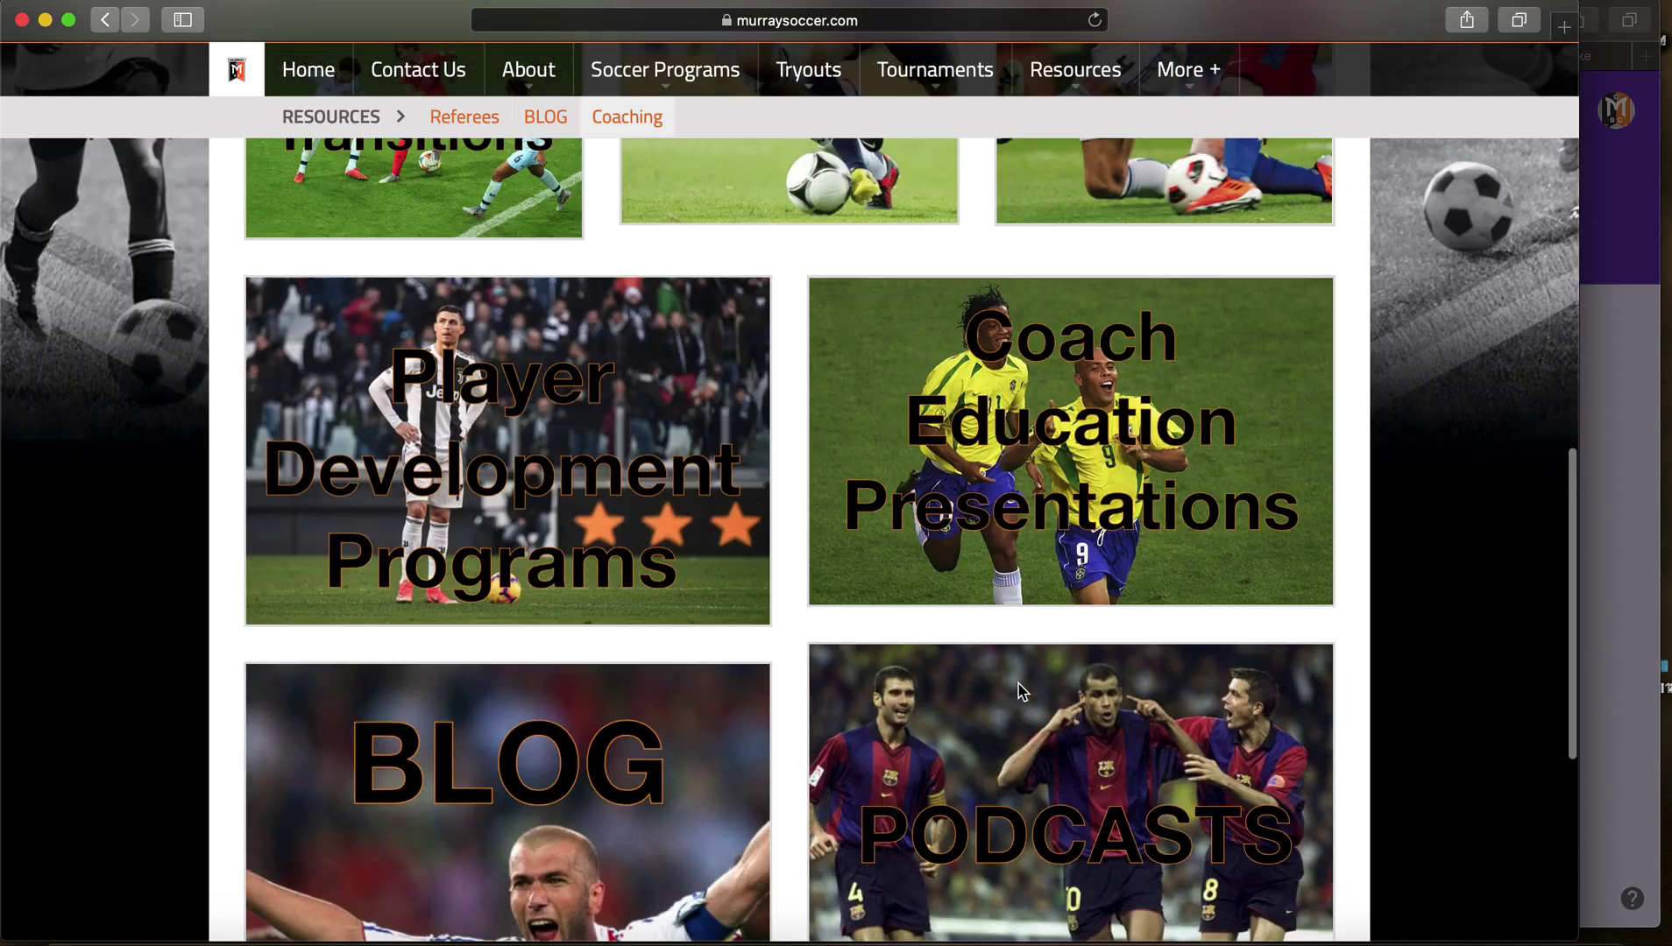
{"action": "scroll", "coordinate": [1021, 693], "scroll_direction": "down", "scroll_amount": 2}
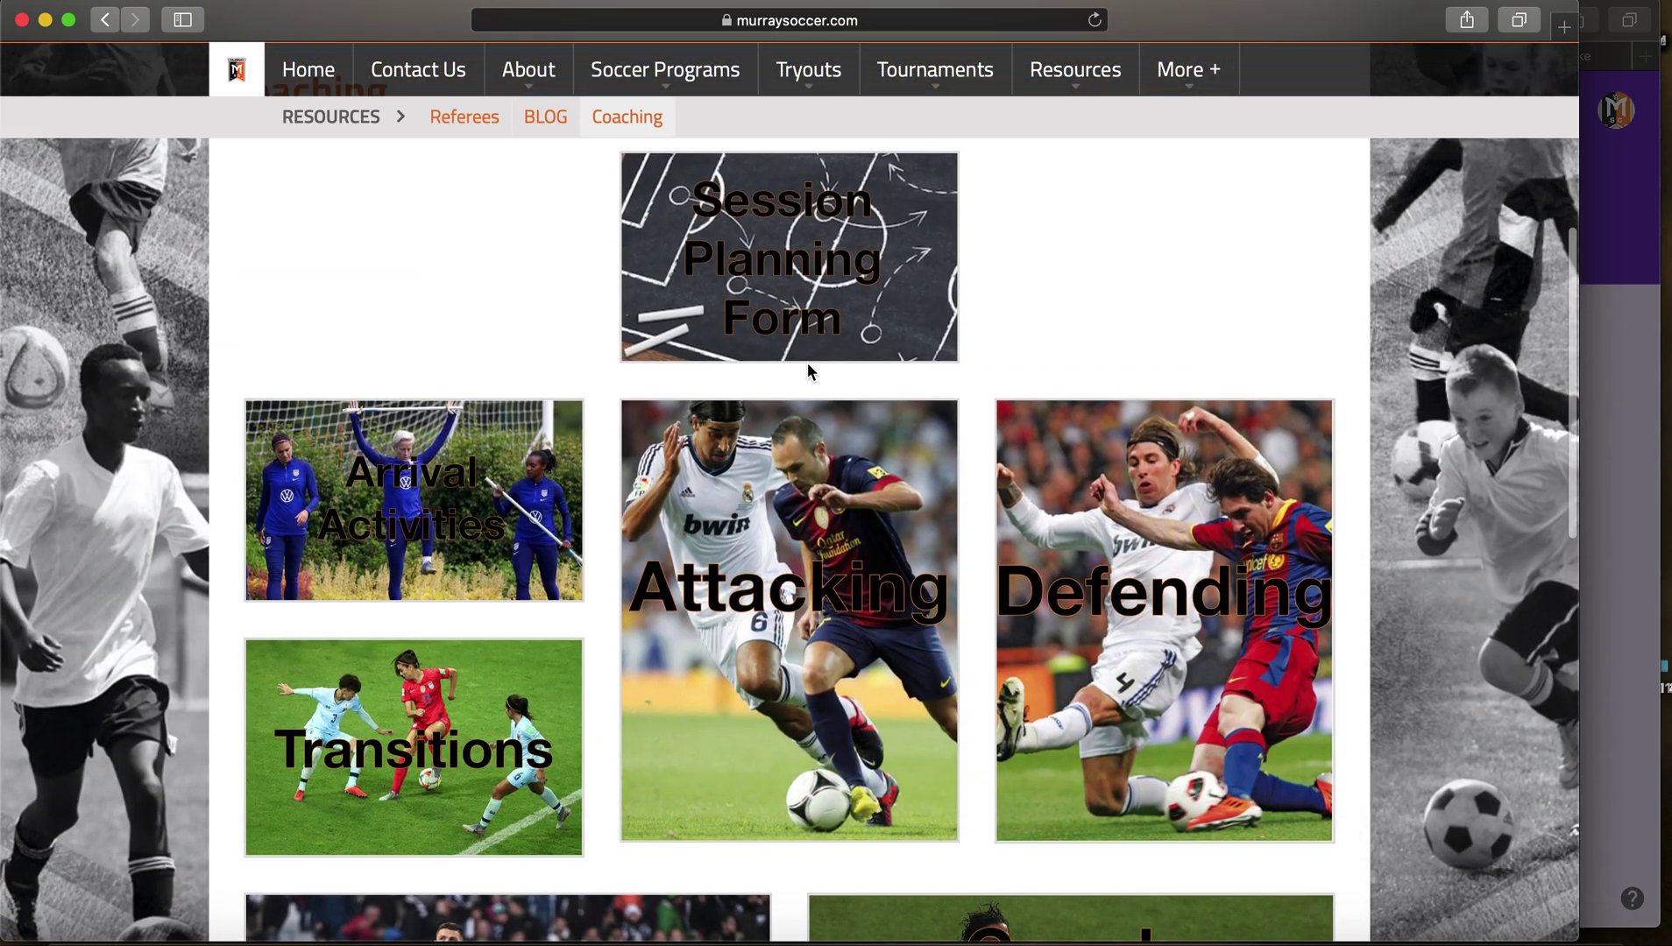
Step: Open Attacking > Complete Sessions in Drive and browse the PDFs from Combination Play to Week 5
{"action": "left_click", "coordinate": [786, 461]}
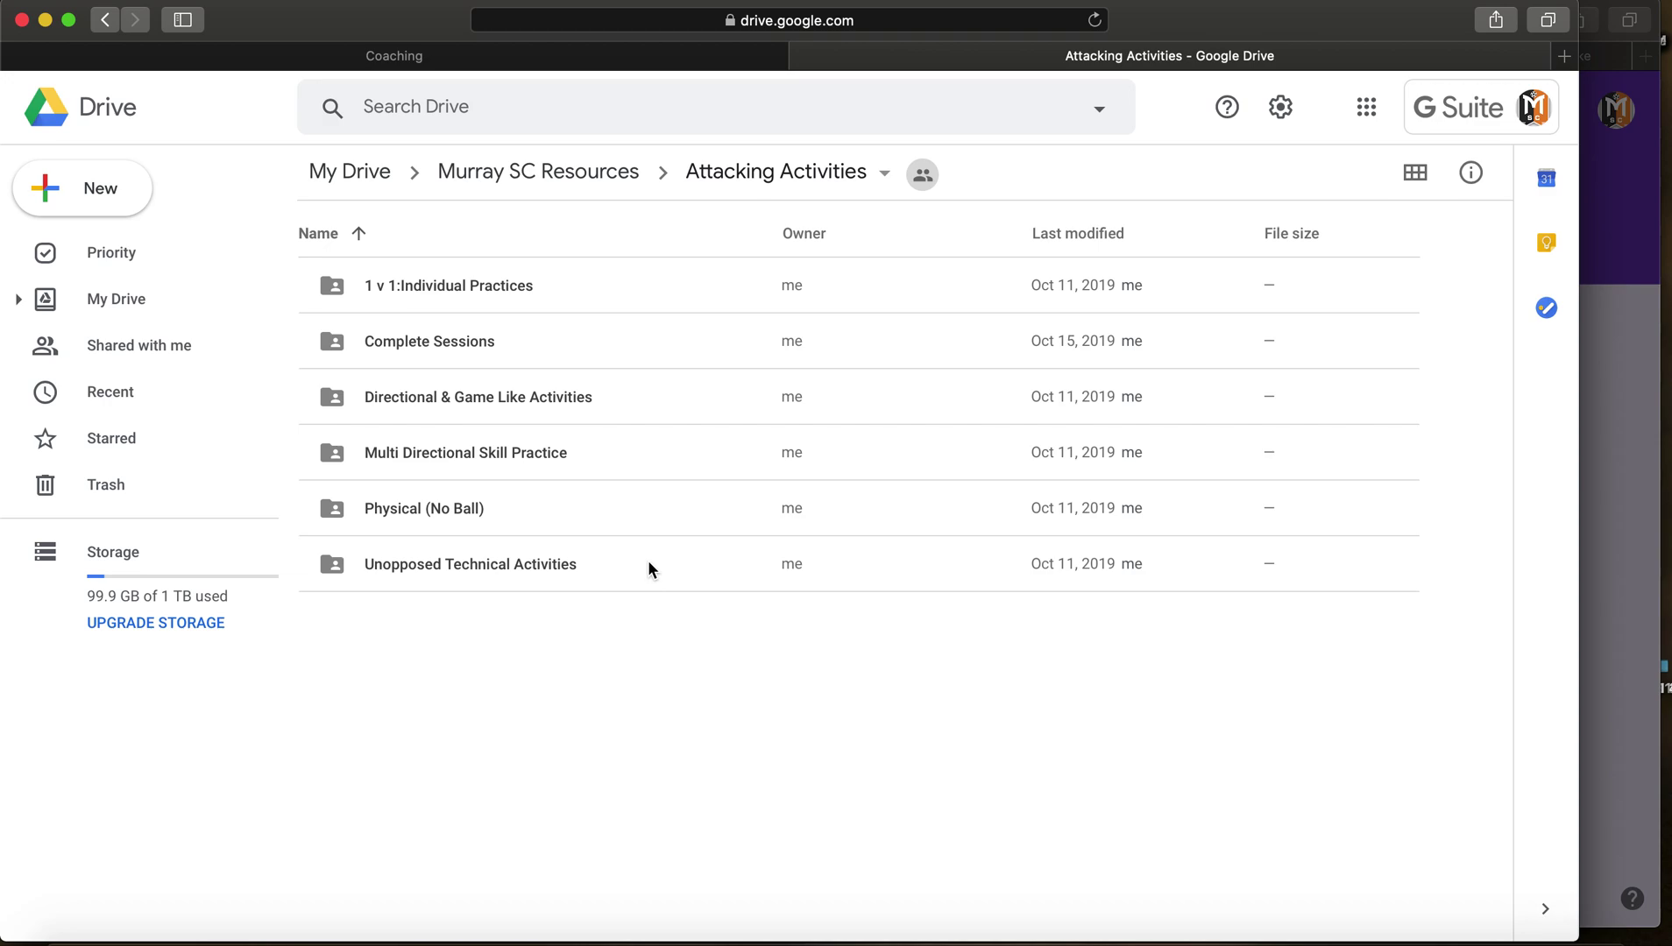
{"action": "double_click", "coordinate": [566, 347]}
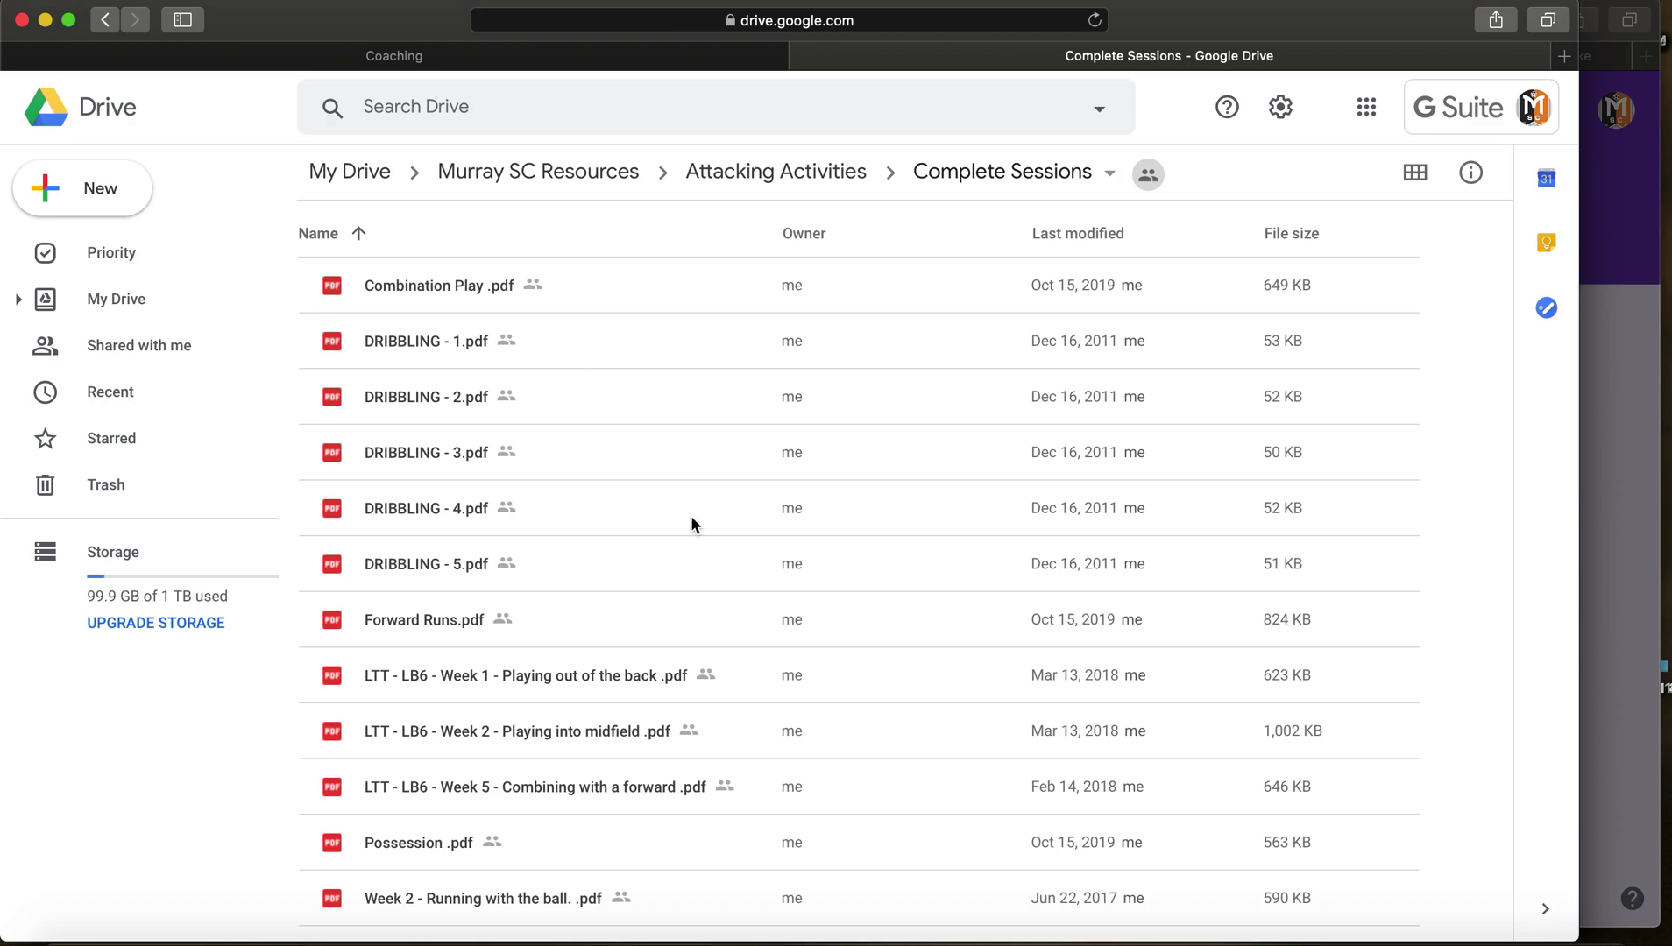
{"action": "left_click", "coordinate": [473, 298]}
{"action": "left_click", "coordinate": [459, 355]}
{"action": "left_click", "coordinate": [442, 396]}
{"action": "left_click", "coordinate": [438, 456]}
{"action": "left_click", "coordinate": [430, 508]}
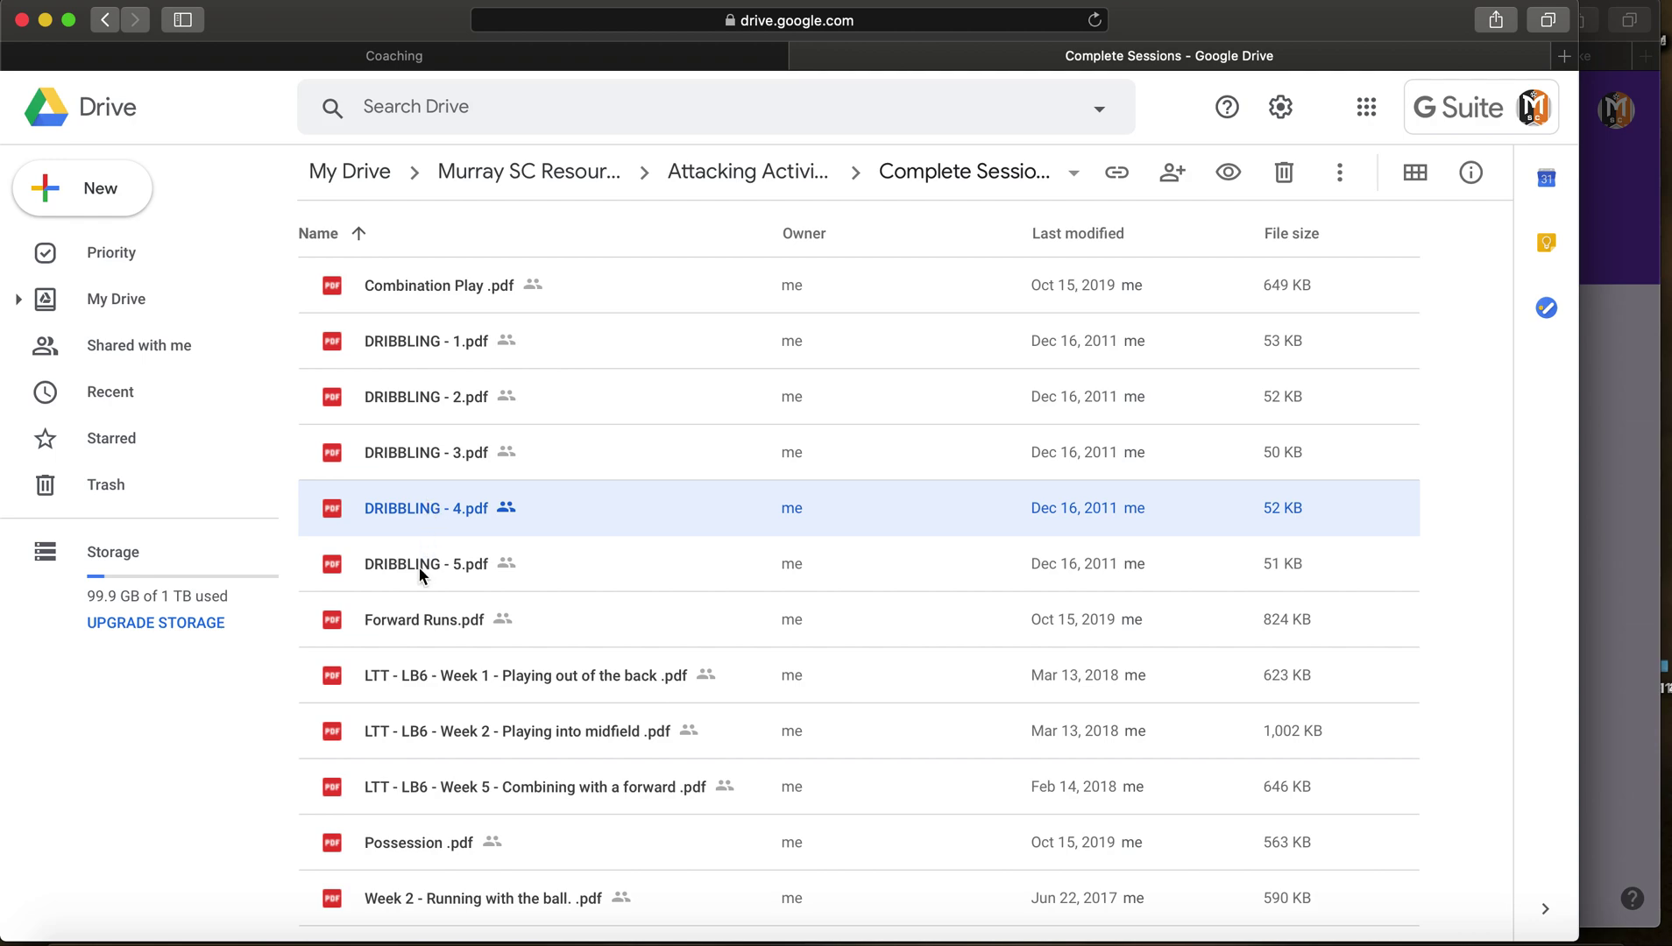
{"action": "left_click", "coordinate": [419, 565]}
{"action": "left_click", "coordinate": [418, 620]}
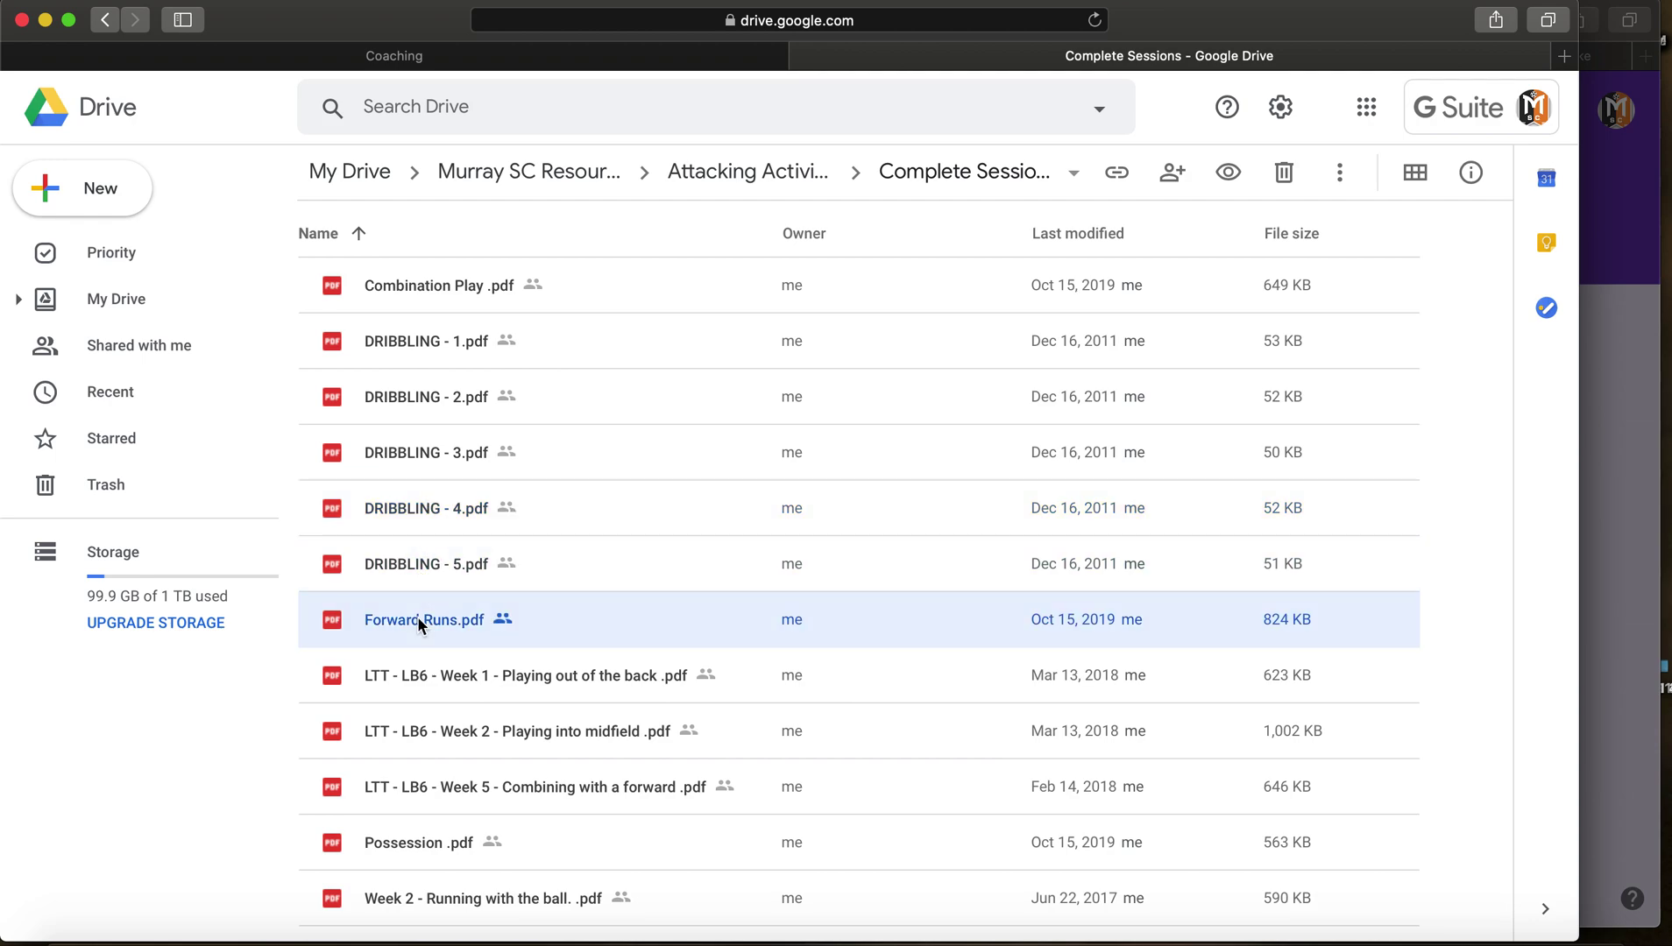
{"action": "left_click", "coordinate": [583, 688]}
{"action": "left_click", "coordinate": [578, 729]}
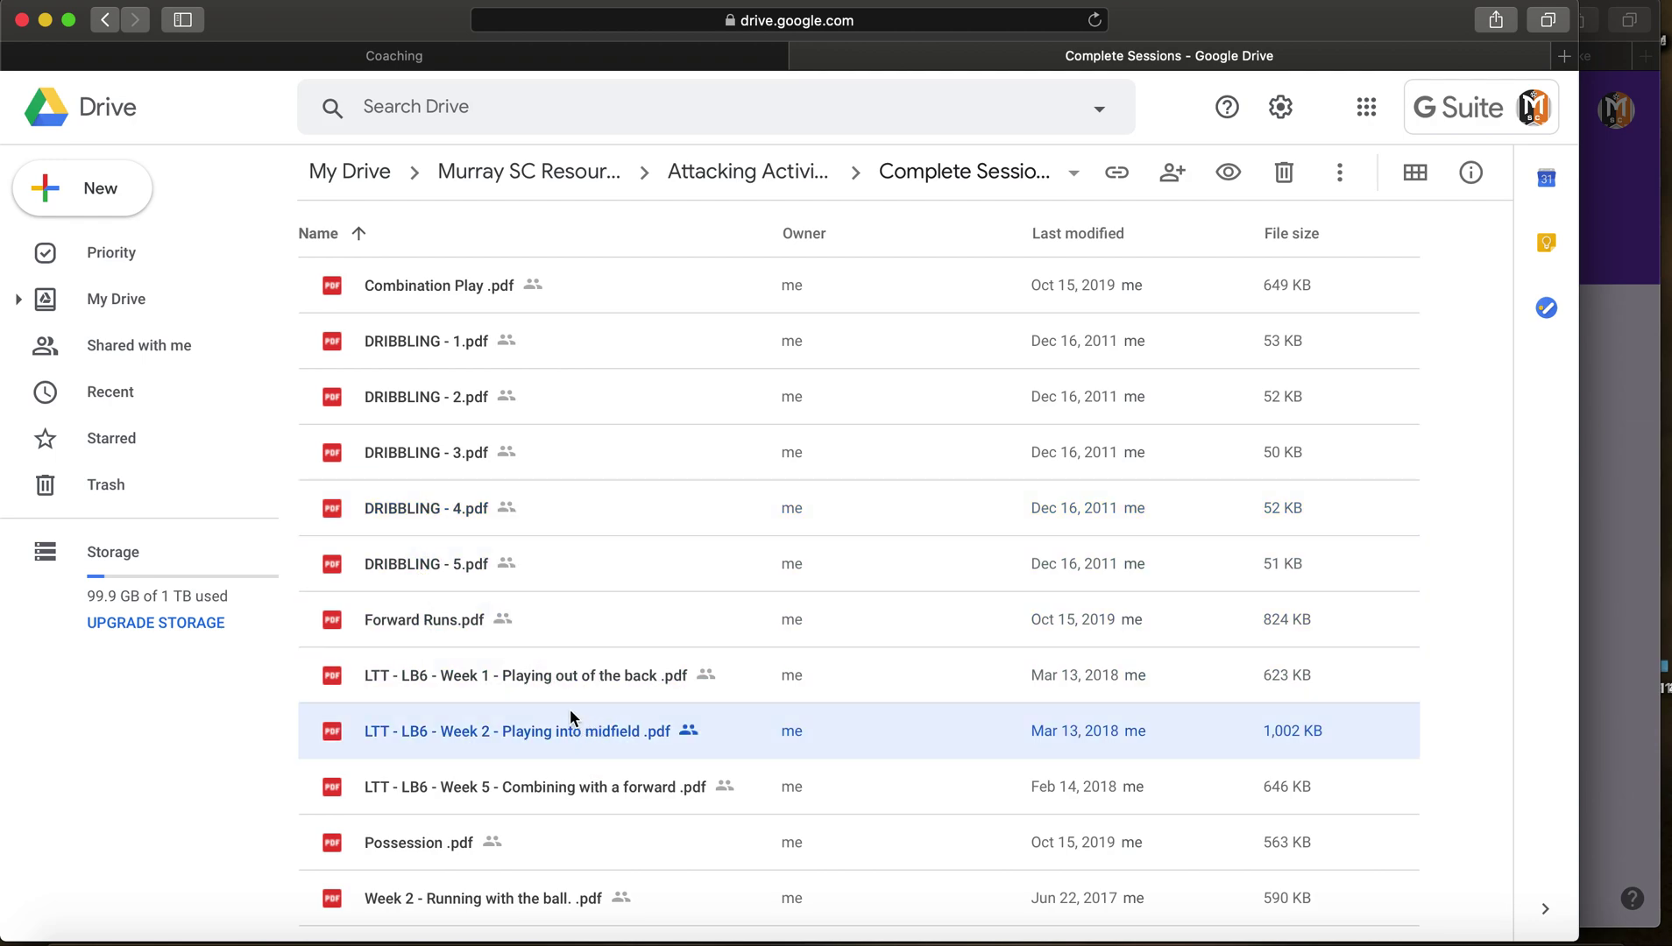
{"action": "left_click", "coordinate": [619, 788]}
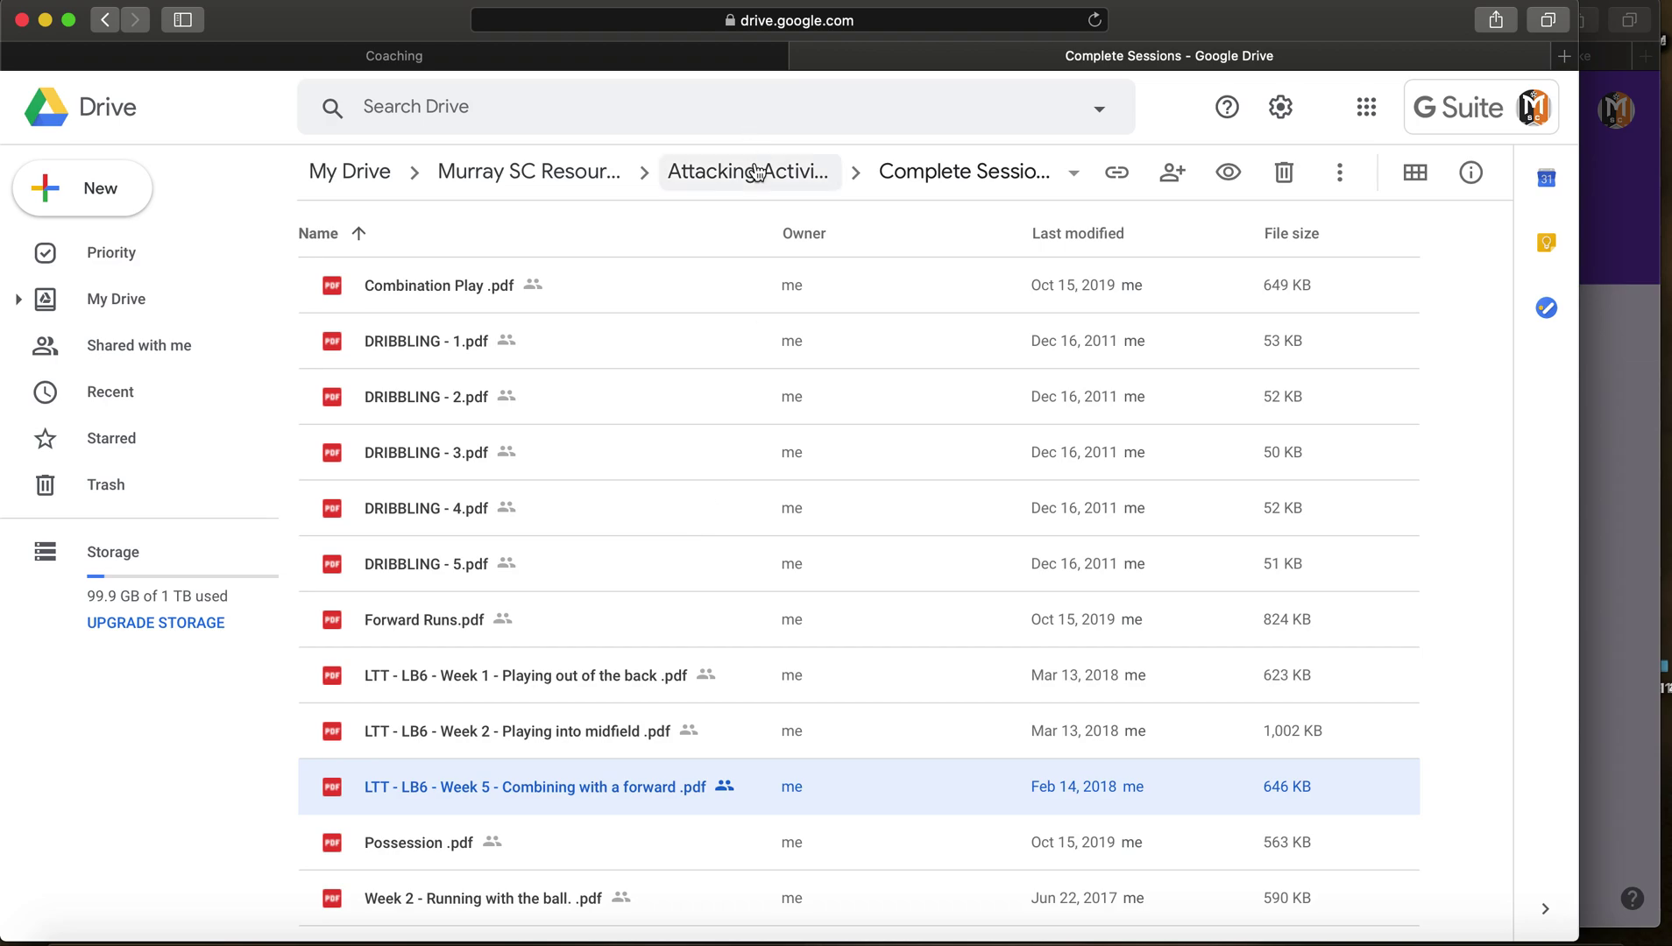
Step: Return to the Coaching page and open the Session Planning Form to view its questions
{"action": "left_click", "coordinate": [355, 60]}
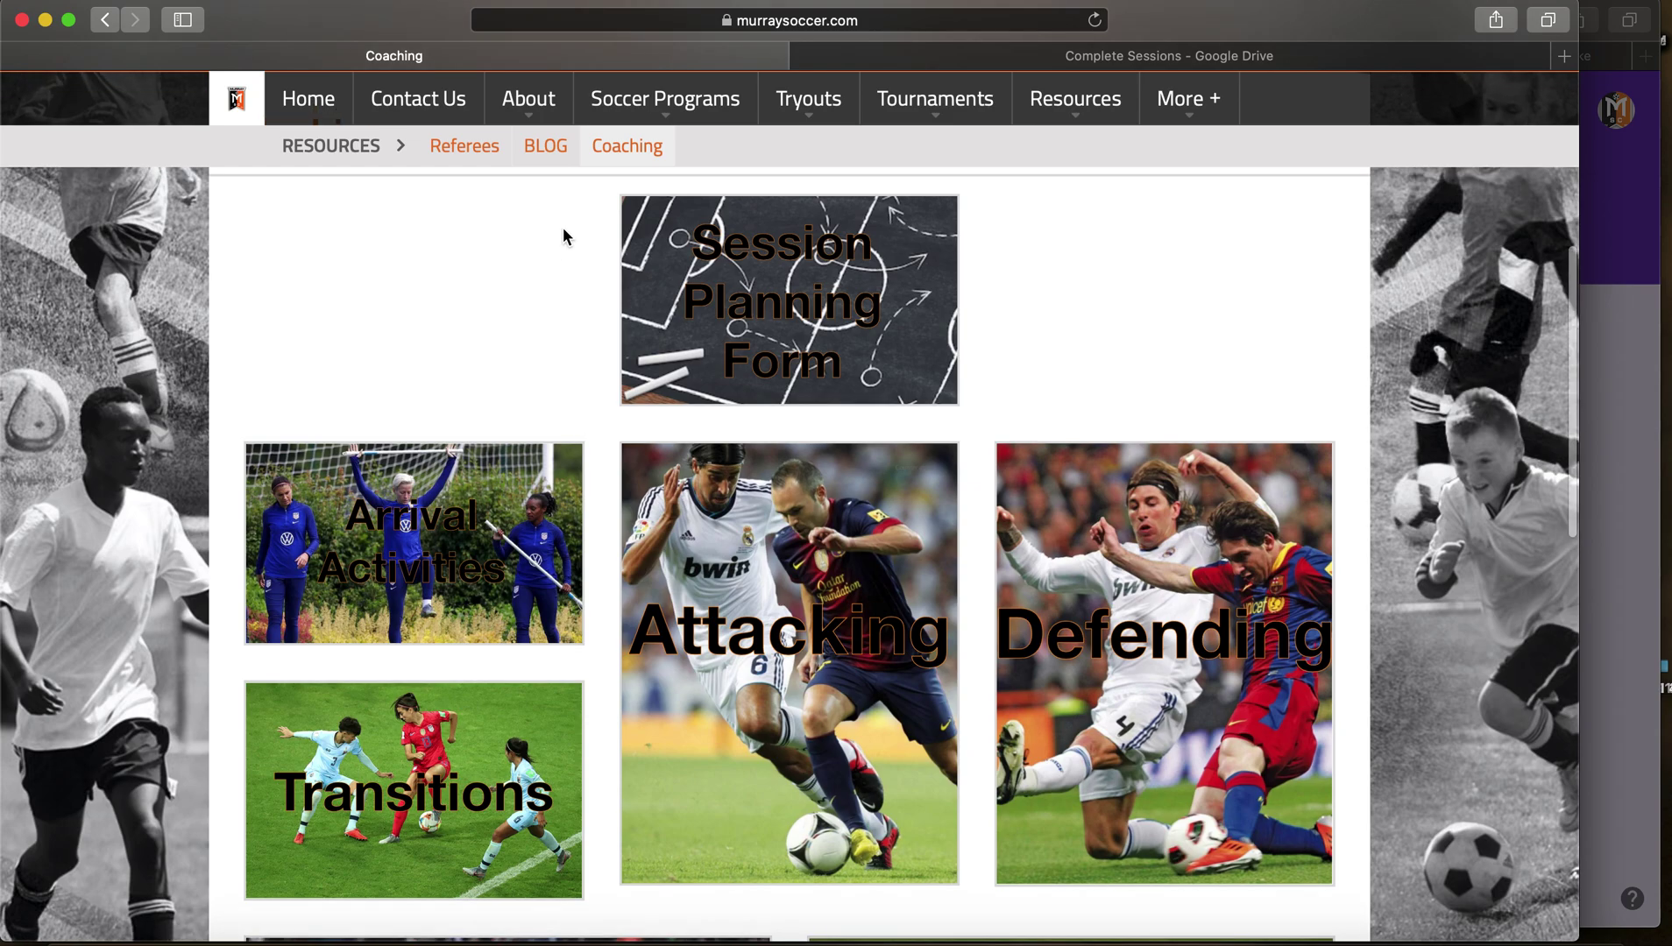
{"action": "left_click", "coordinate": [649, 241]}
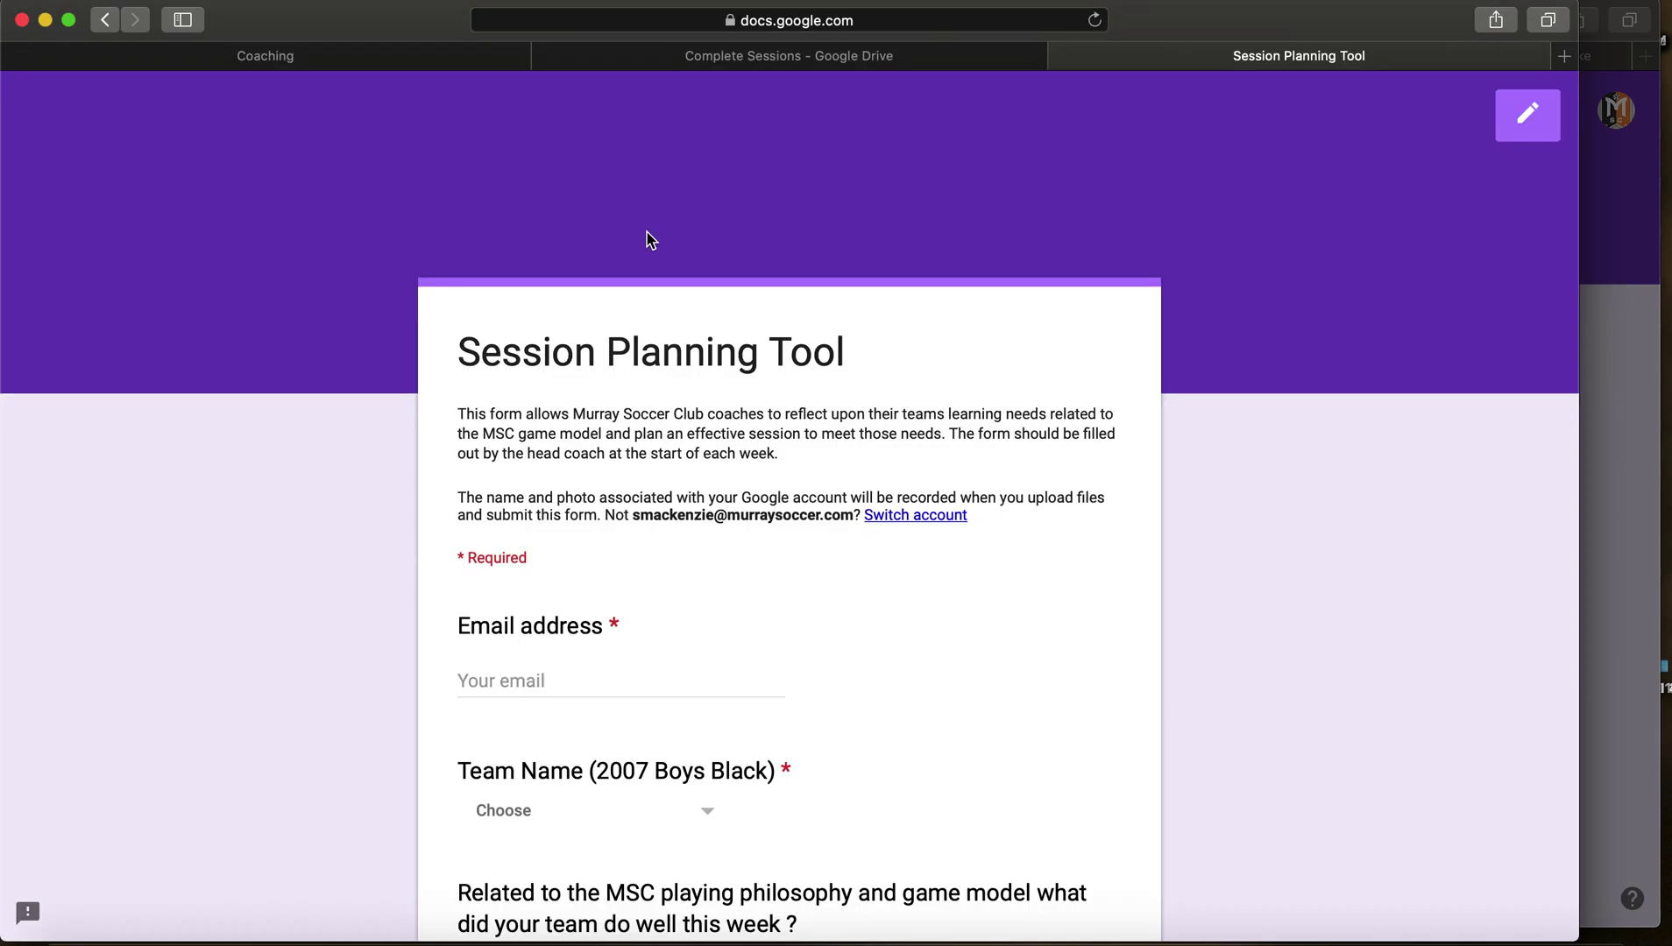
{"action": "scroll", "coordinate": [414, 452], "scroll_direction": "down", "scroll_amount": 3}
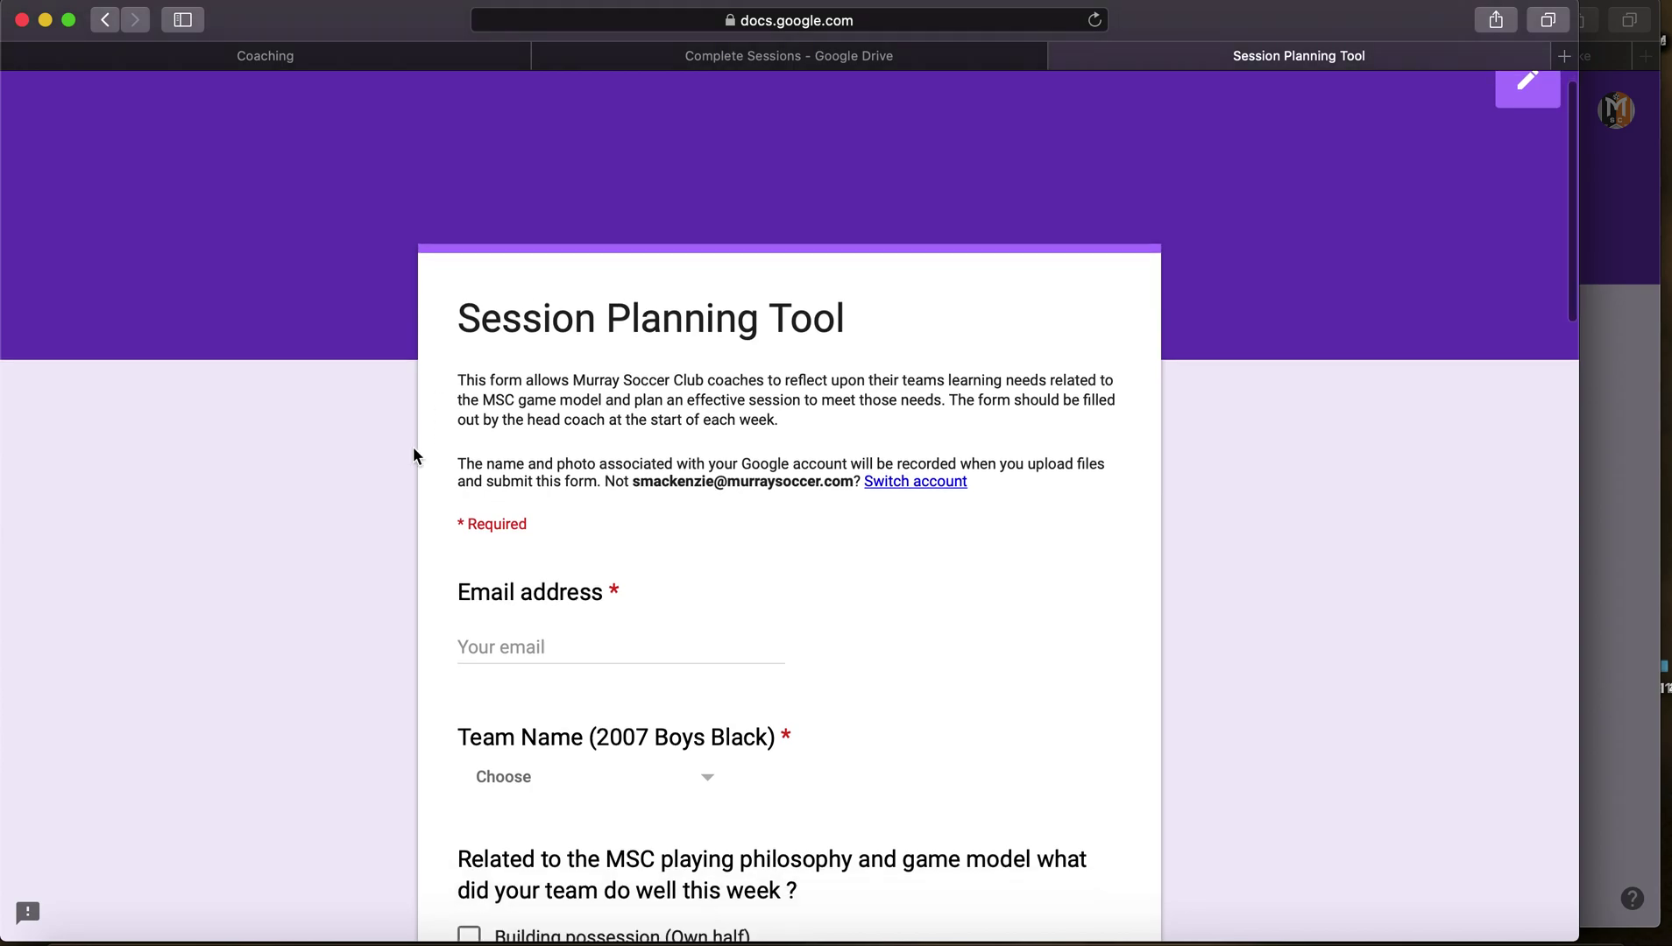
{"action": "scroll", "coordinate": [413, 448], "scroll_direction": "down", "scroll_amount": 3}
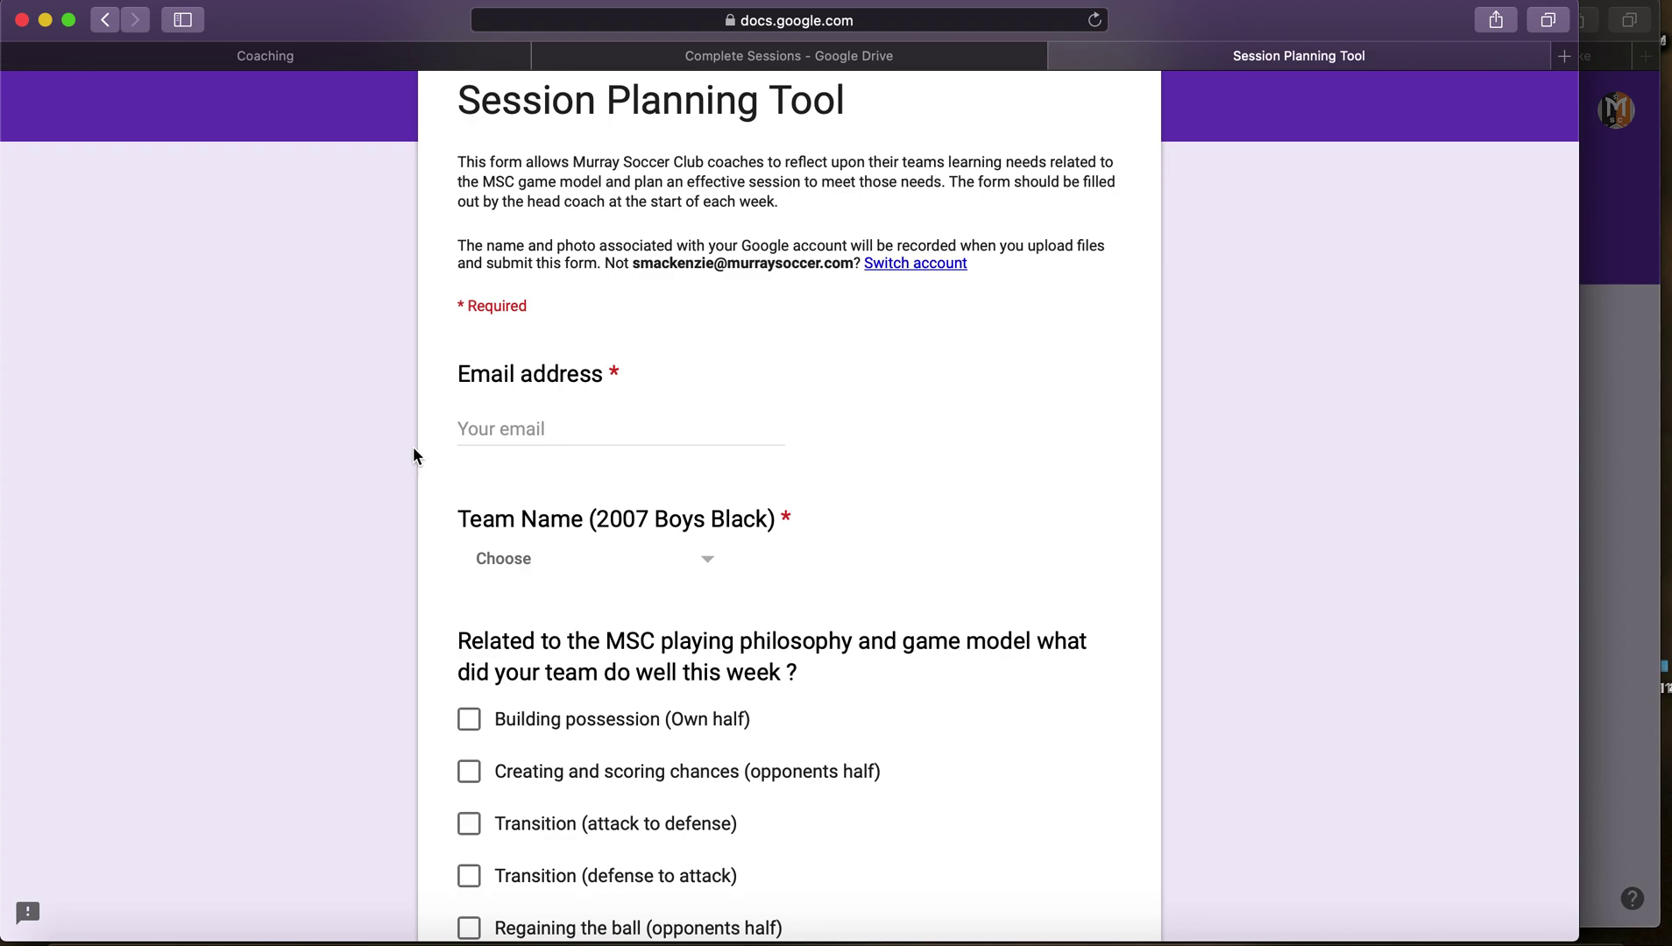
Step: Enter the coach's e-mail address in the Email address field
{"action": "left_click", "coordinate": [493, 428]}
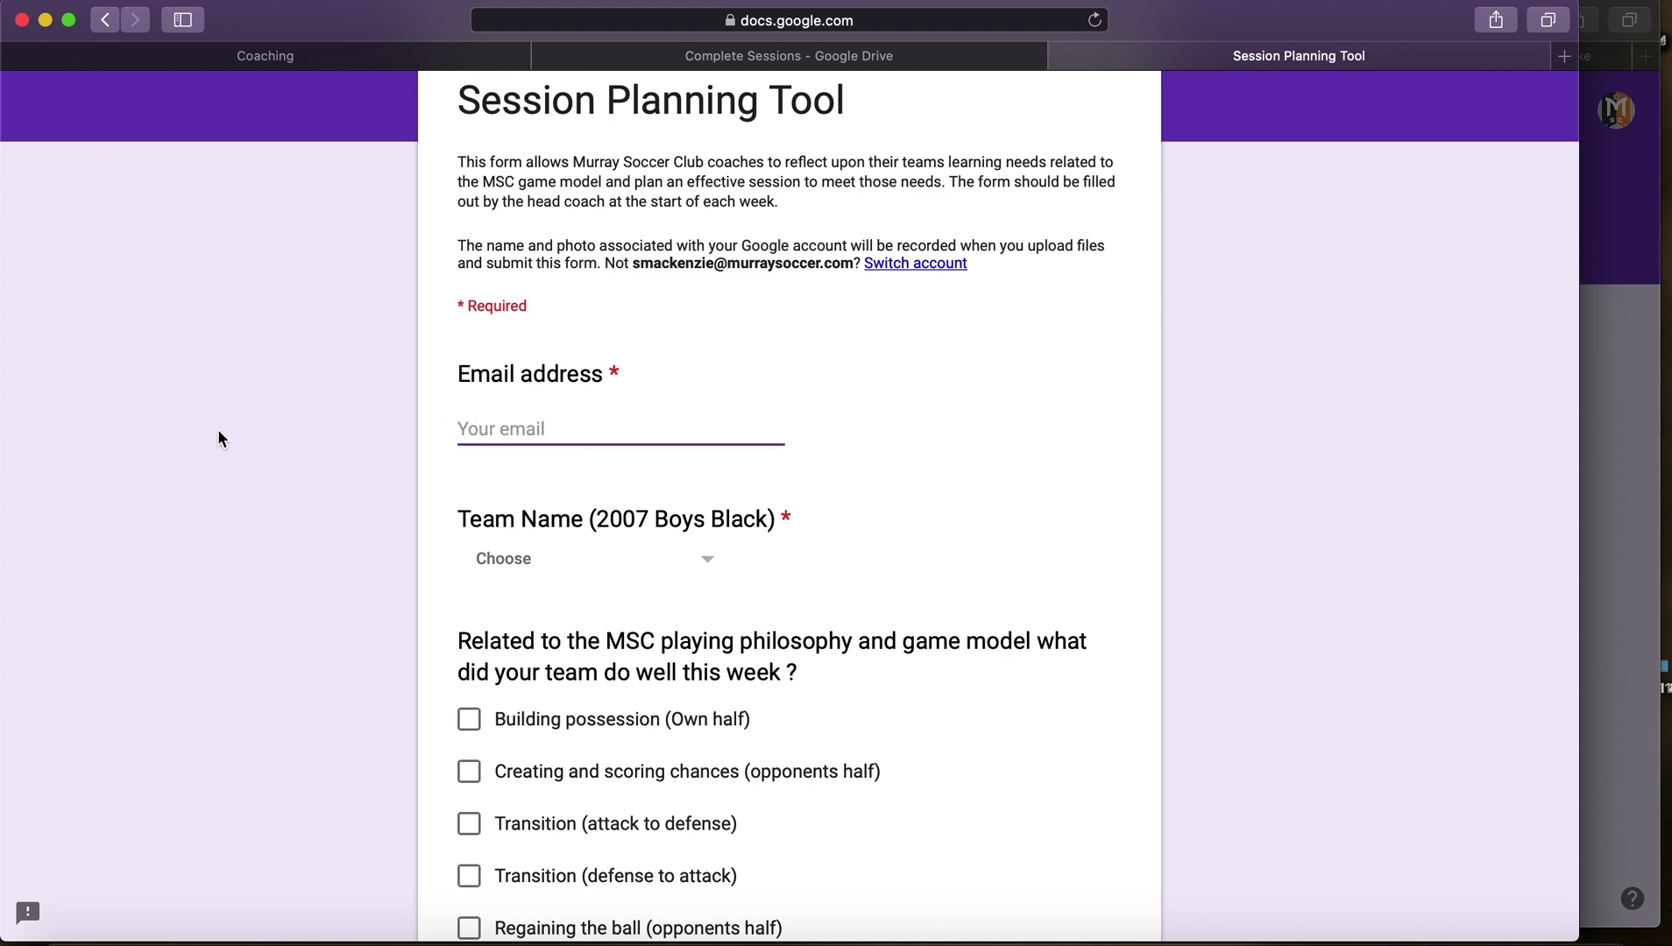
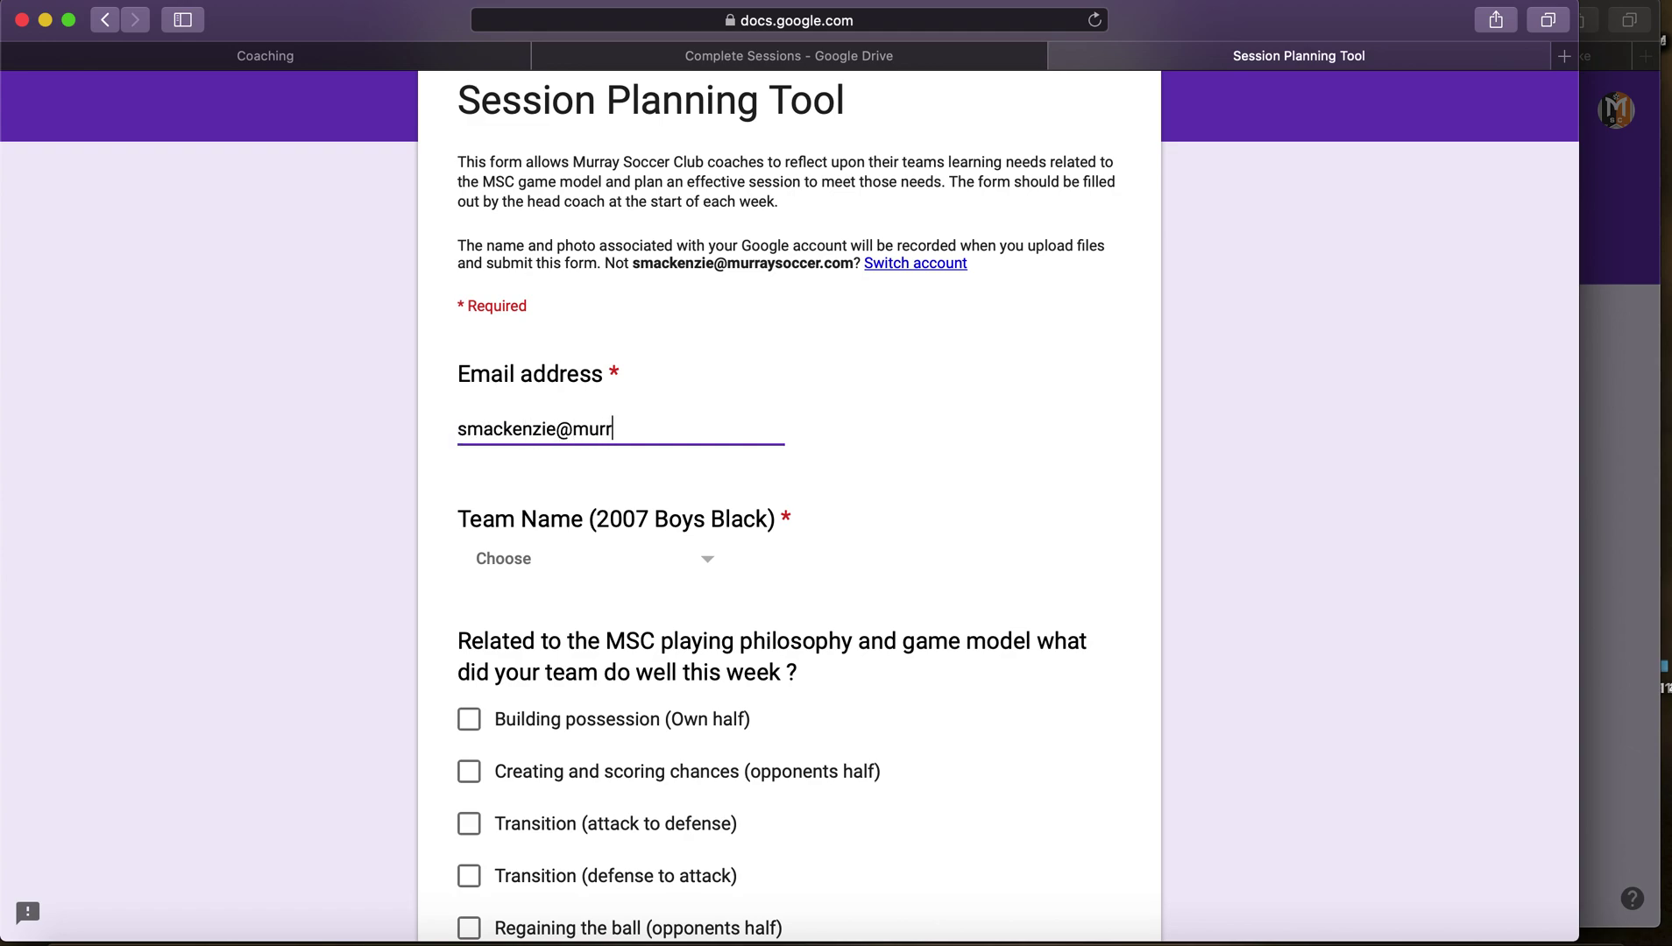
Step: Choose 2007 Boys Black as the Team Name
{"action": "scroll", "coordinate": [359, 438], "scroll_direction": "down", "scroll_amount": 2}
{"action": "scroll", "coordinate": [358, 438], "scroll_direction": "down", "scroll_amount": 3}
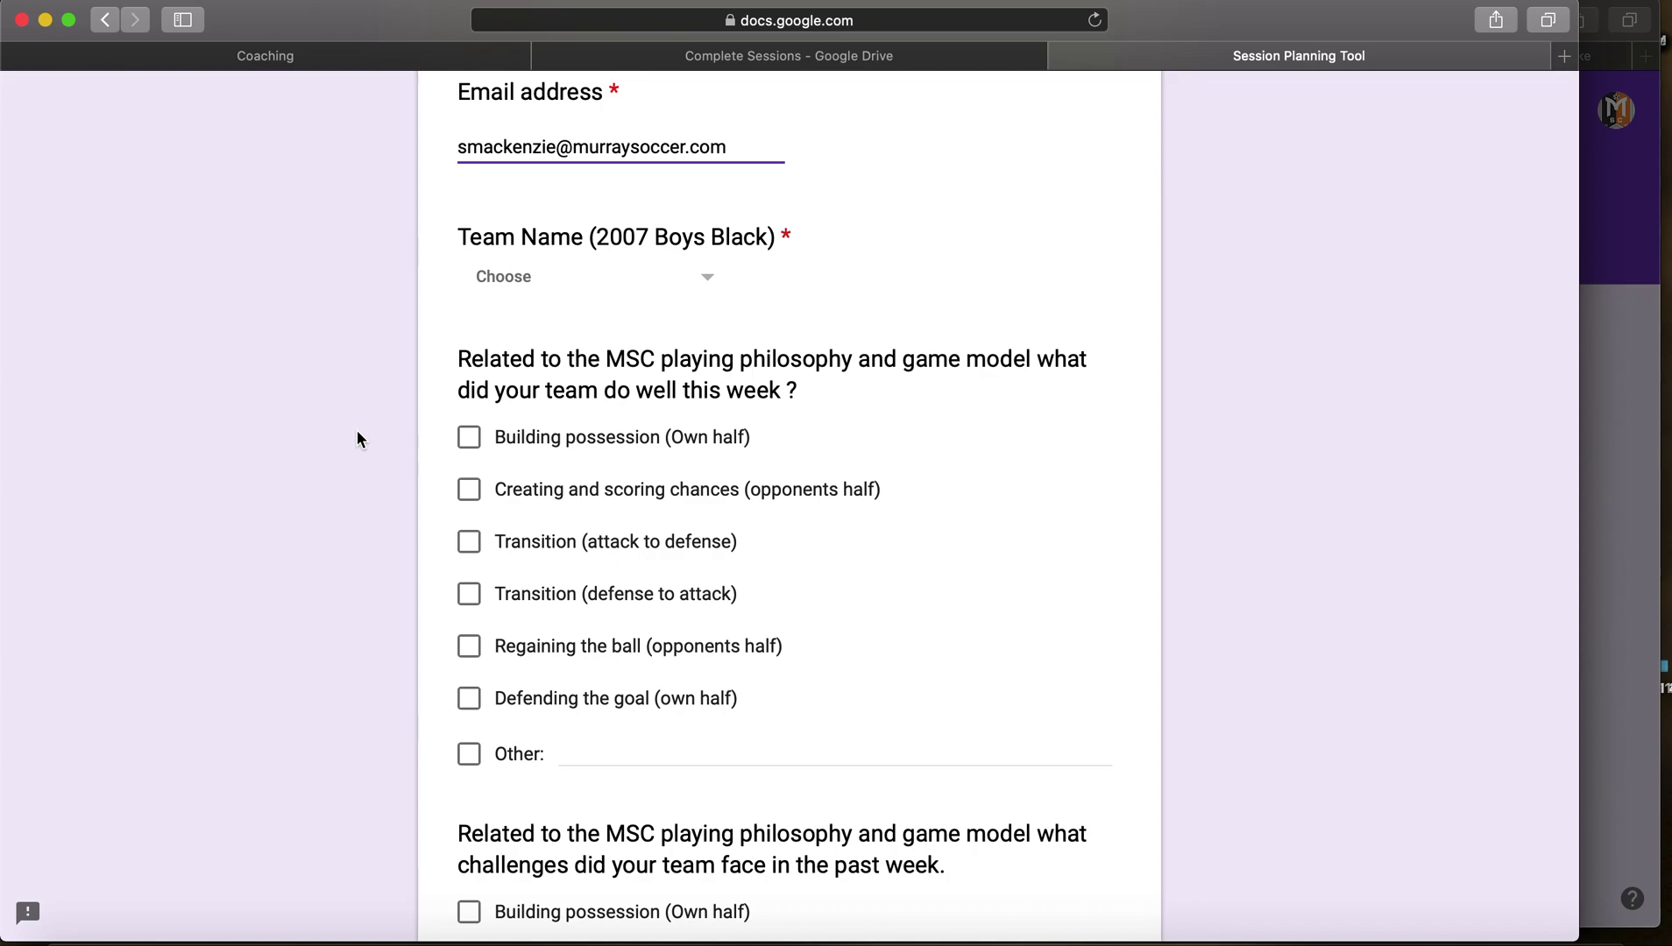
{"action": "scroll", "coordinate": [356, 438], "scroll_direction": "down", "scroll_amount": 3}
{"action": "scroll", "coordinate": [356, 432], "scroll_direction": "up", "scroll_amount": 1}
{"action": "scroll", "coordinate": [357, 431], "scroll_direction": "down", "scroll_amount": 2}
{"action": "scroll", "coordinate": [356, 431], "scroll_direction": "up", "scroll_amount": 6}
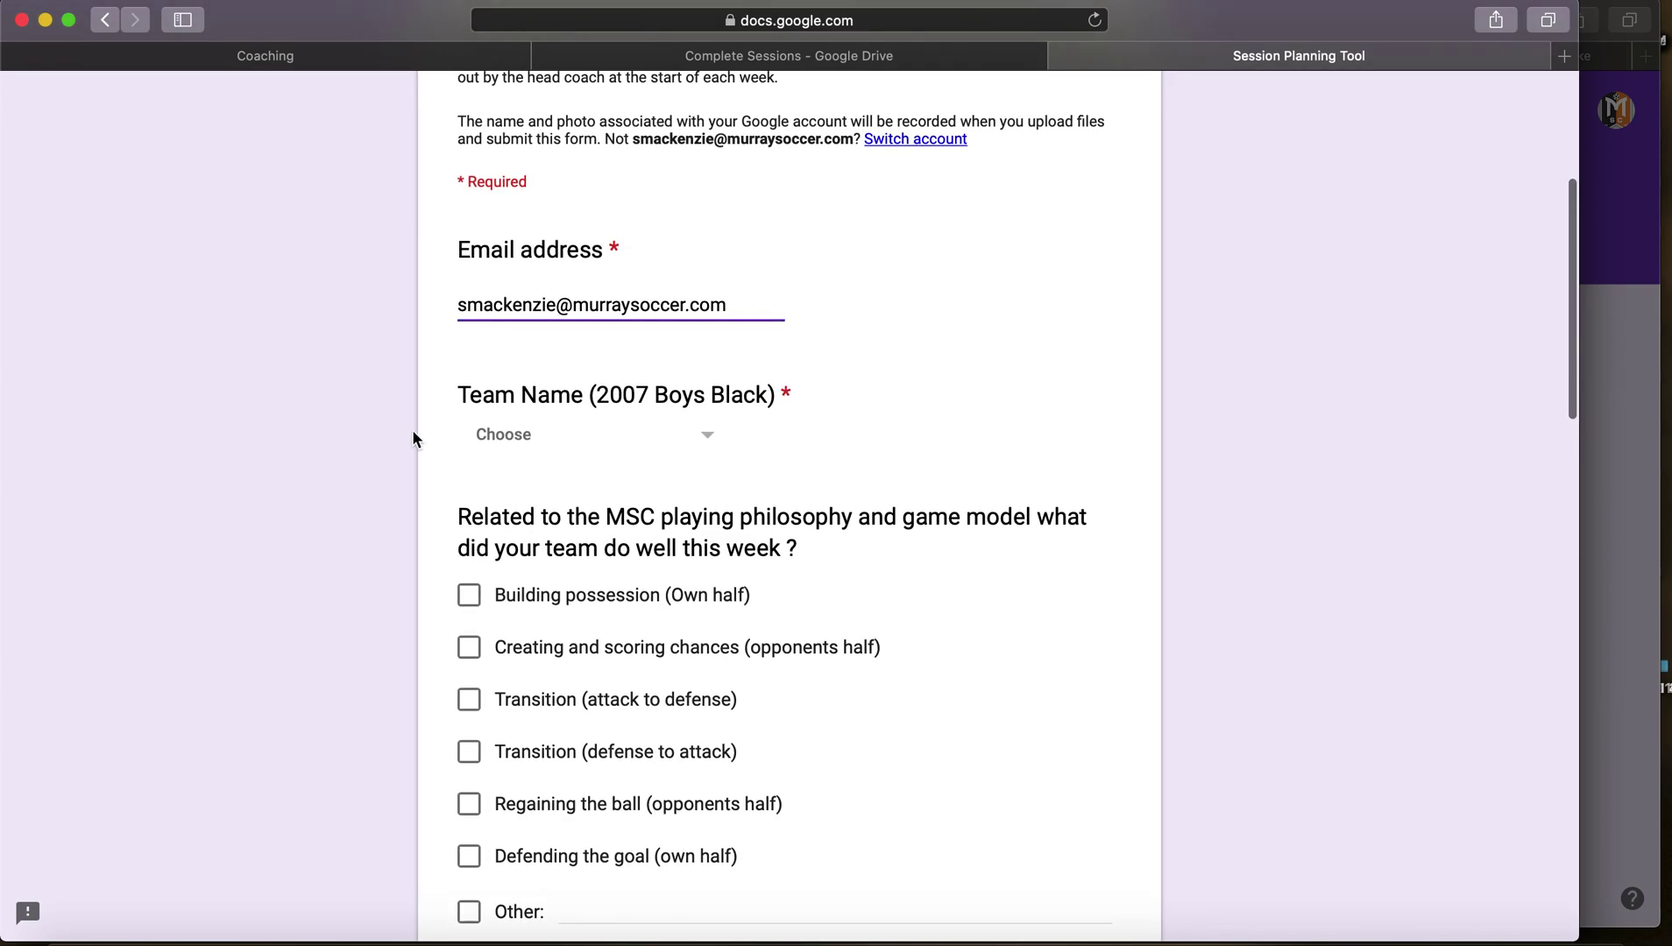
{"action": "left_click", "coordinate": [531, 438]}
{"action": "scroll", "coordinate": [587, 671], "scroll_direction": "down", "scroll_amount": 3}
{"action": "scroll", "coordinate": [586, 672], "scroll_direction": "down", "scroll_amount": 8}
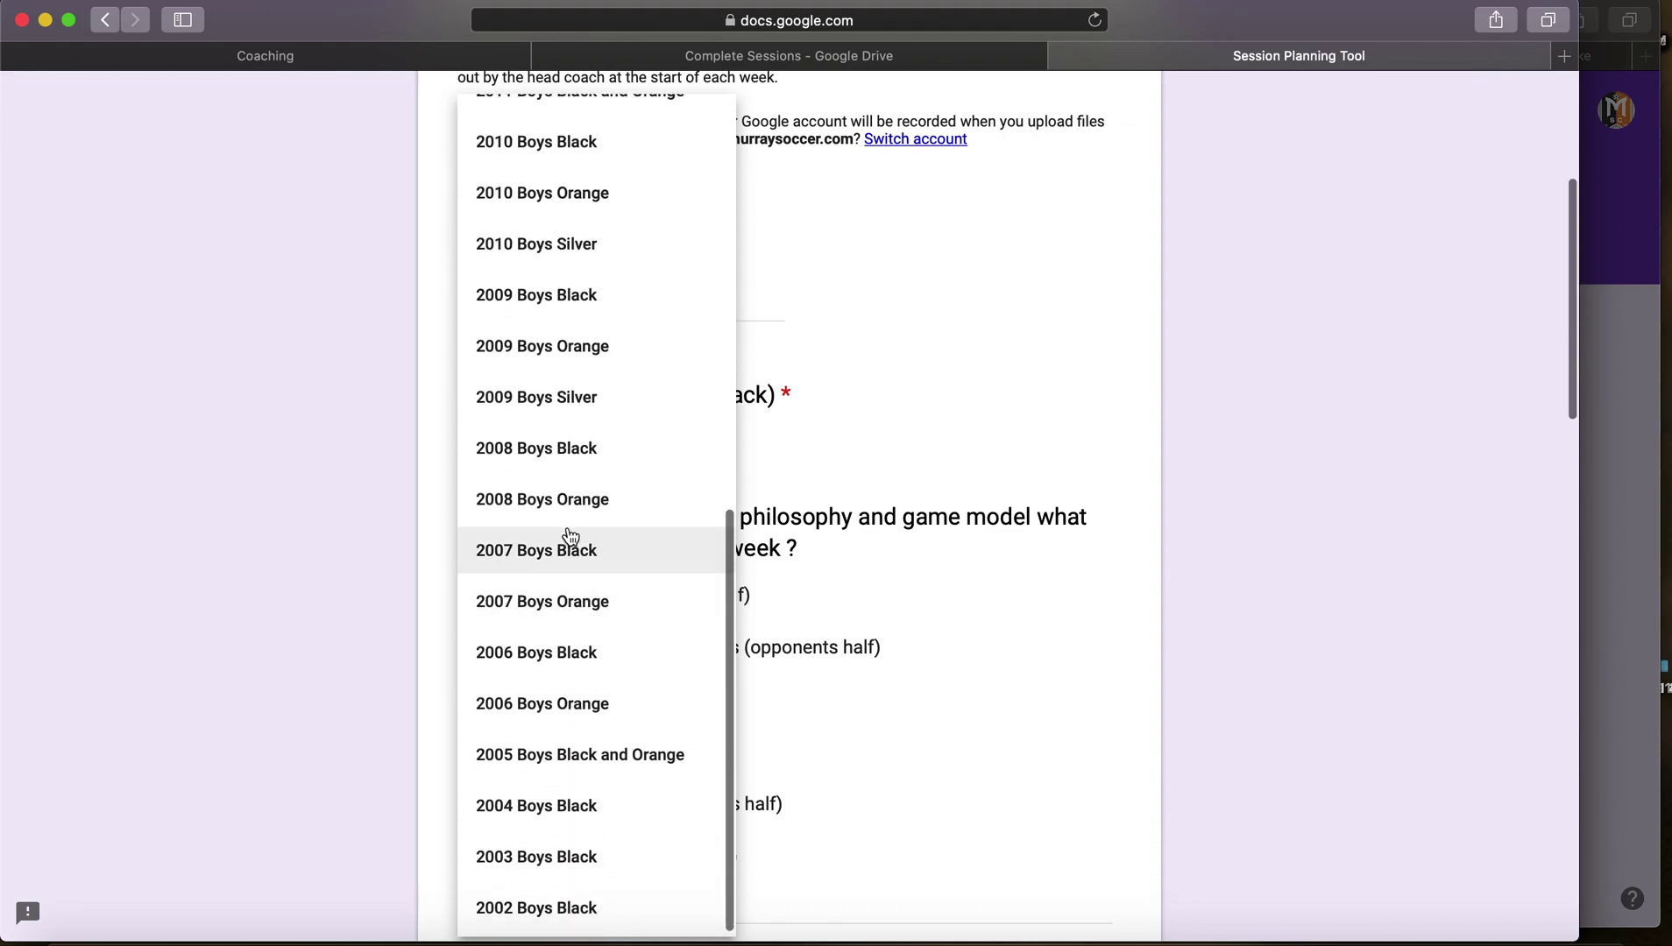
{"action": "left_click", "coordinate": [571, 552]}
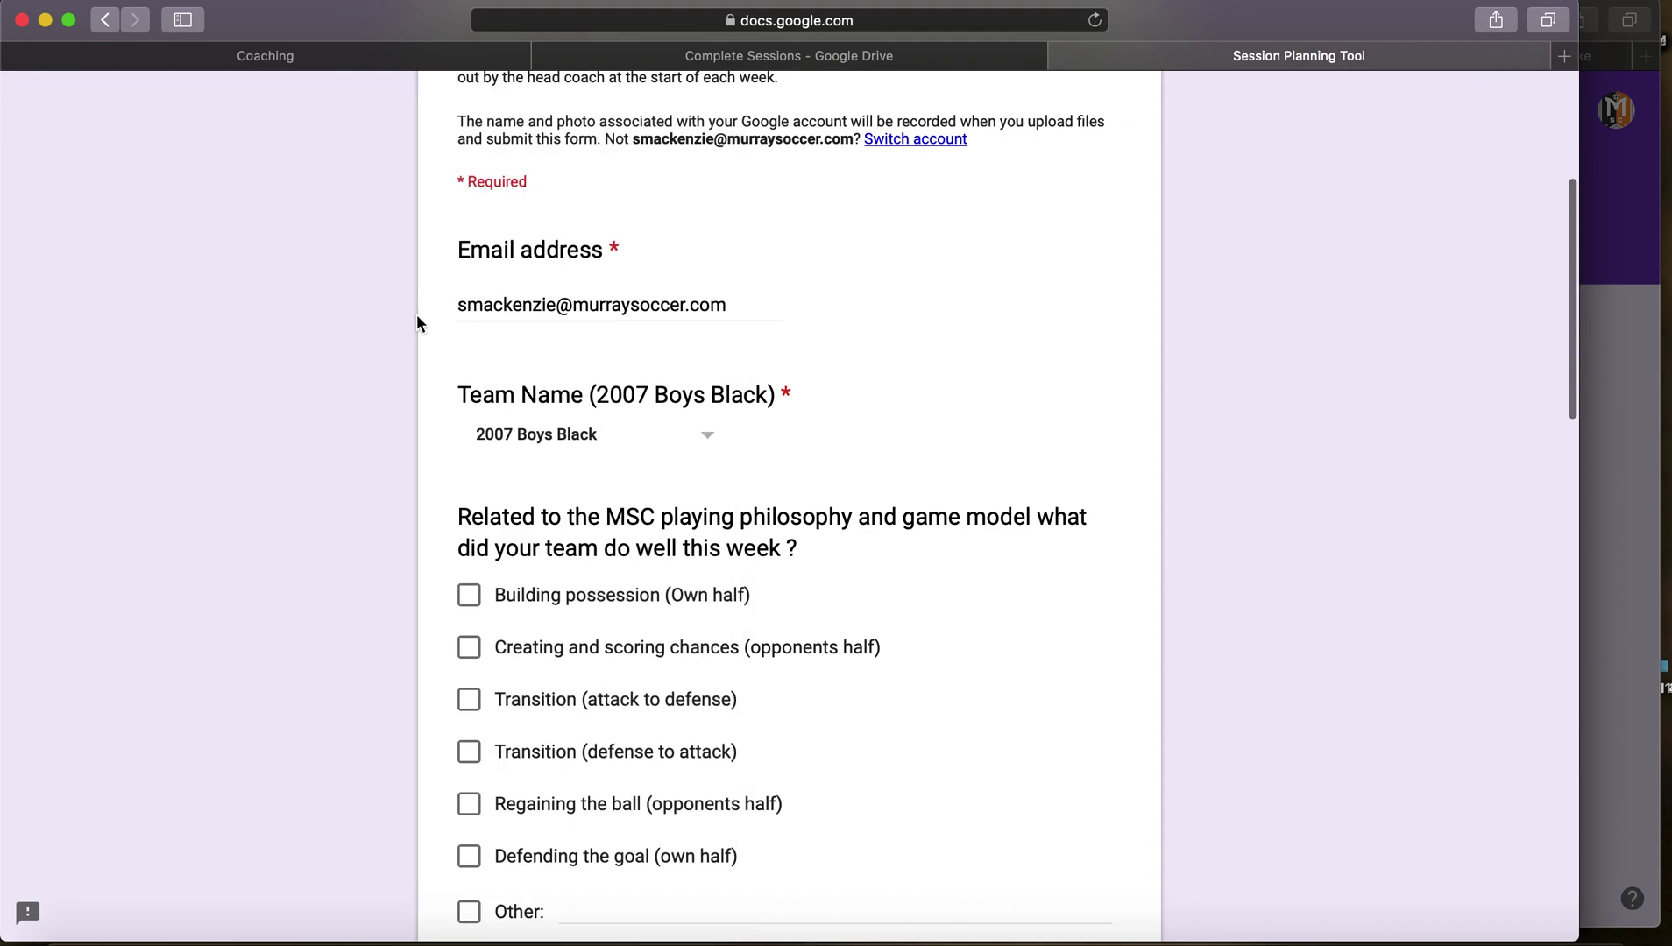
{"action": "scroll", "coordinate": [359, 368], "scroll_direction": "down", "scroll_amount": 5}
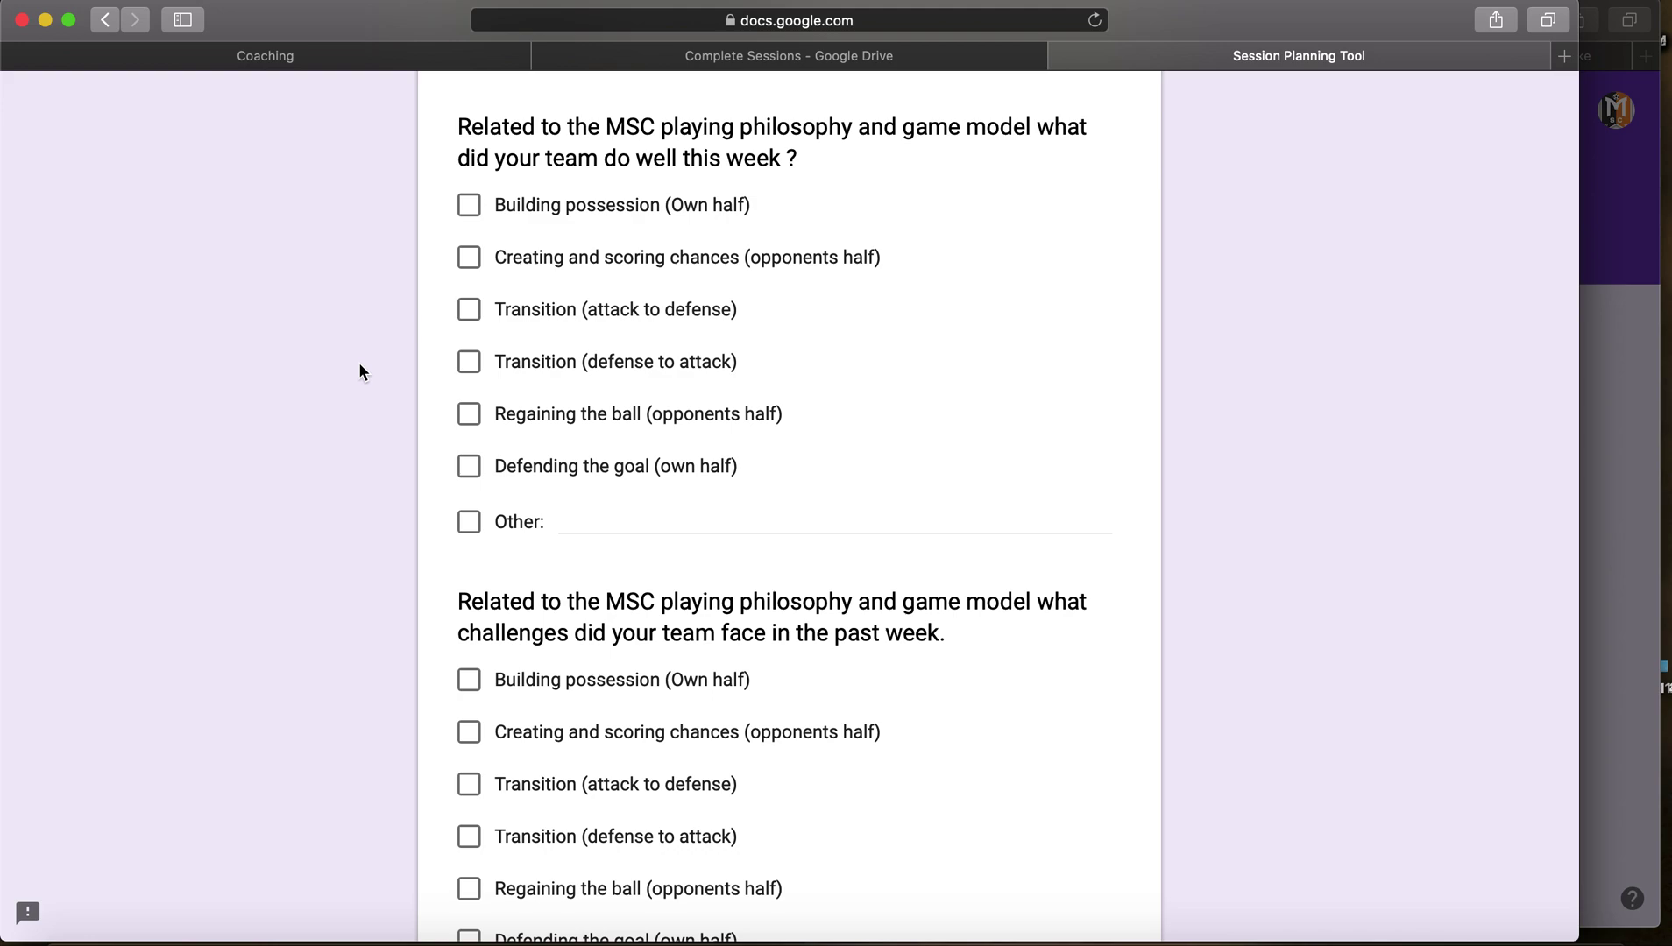
Step: Mark creating/scoring chances and transition attack-to-defense as done well, and Building possession (Own half) as a challenge
{"action": "left_click", "coordinate": [470, 259]}
{"action": "left_click", "coordinate": [468, 309]}
{"action": "scroll", "coordinate": [385, 360], "scroll_direction": "down", "scroll_amount": 5}
{"action": "left_click", "coordinate": [467, 256]}
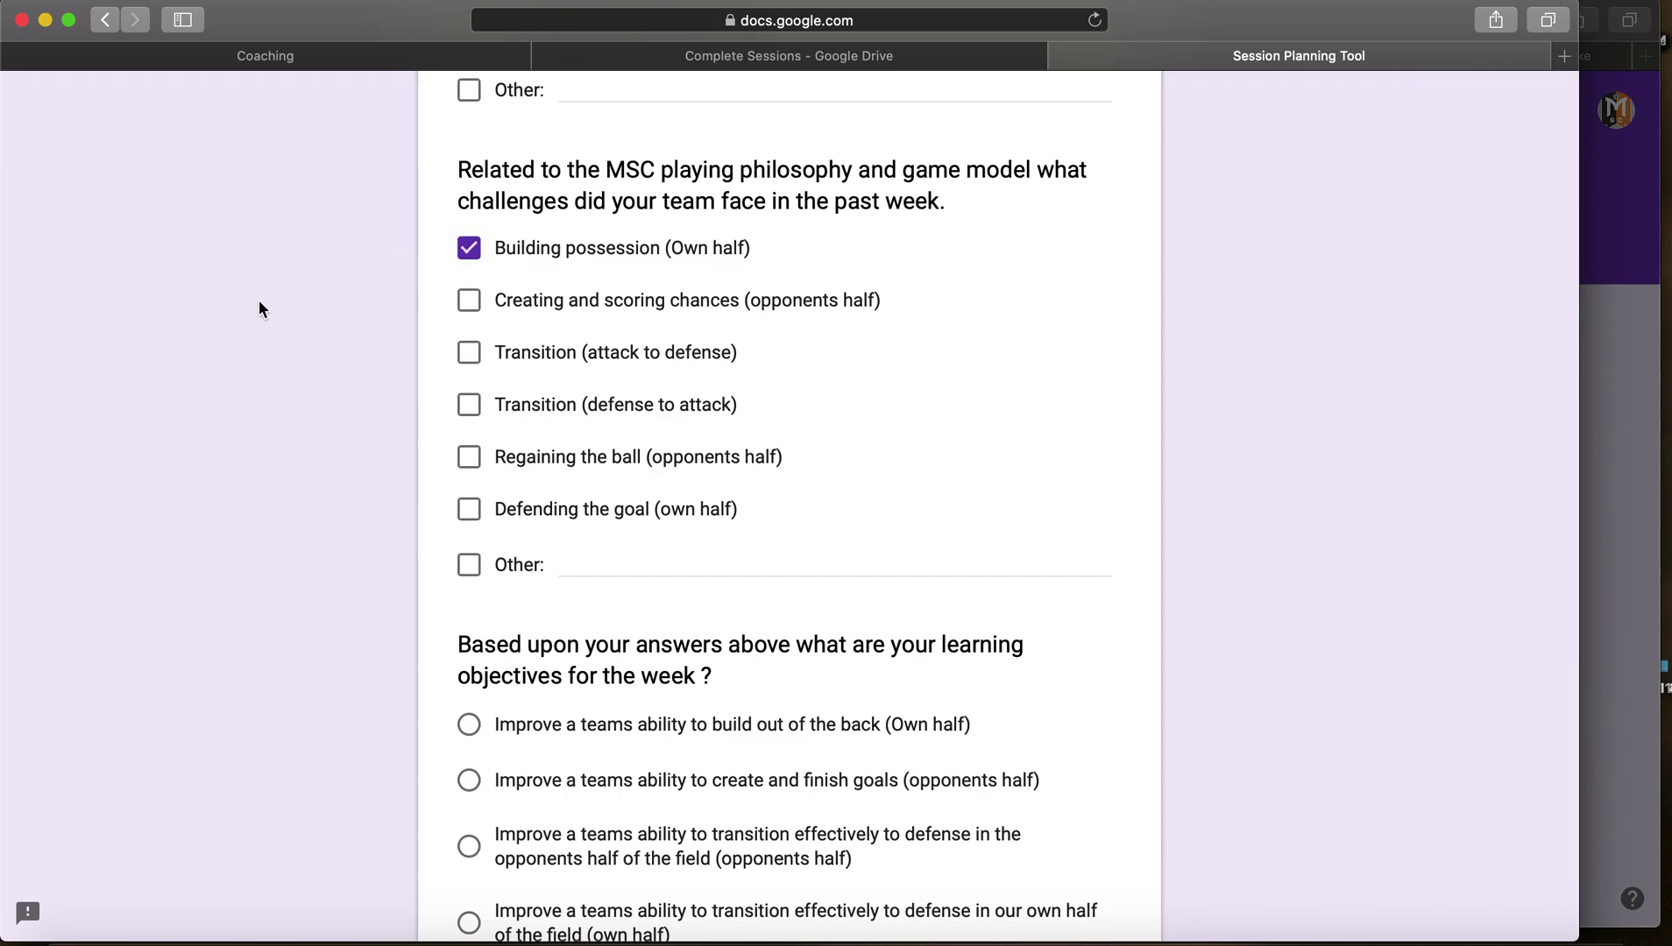
Step: Choose the build-out-of-the-back (Own half) learning objective
{"action": "scroll", "coordinate": [258, 307], "scroll_direction": "up", "scroll_amount": 4}
{"action": "scroll", "coordinate": [261, 312], "scroll_direction": "down", "scroll_amount": 3}
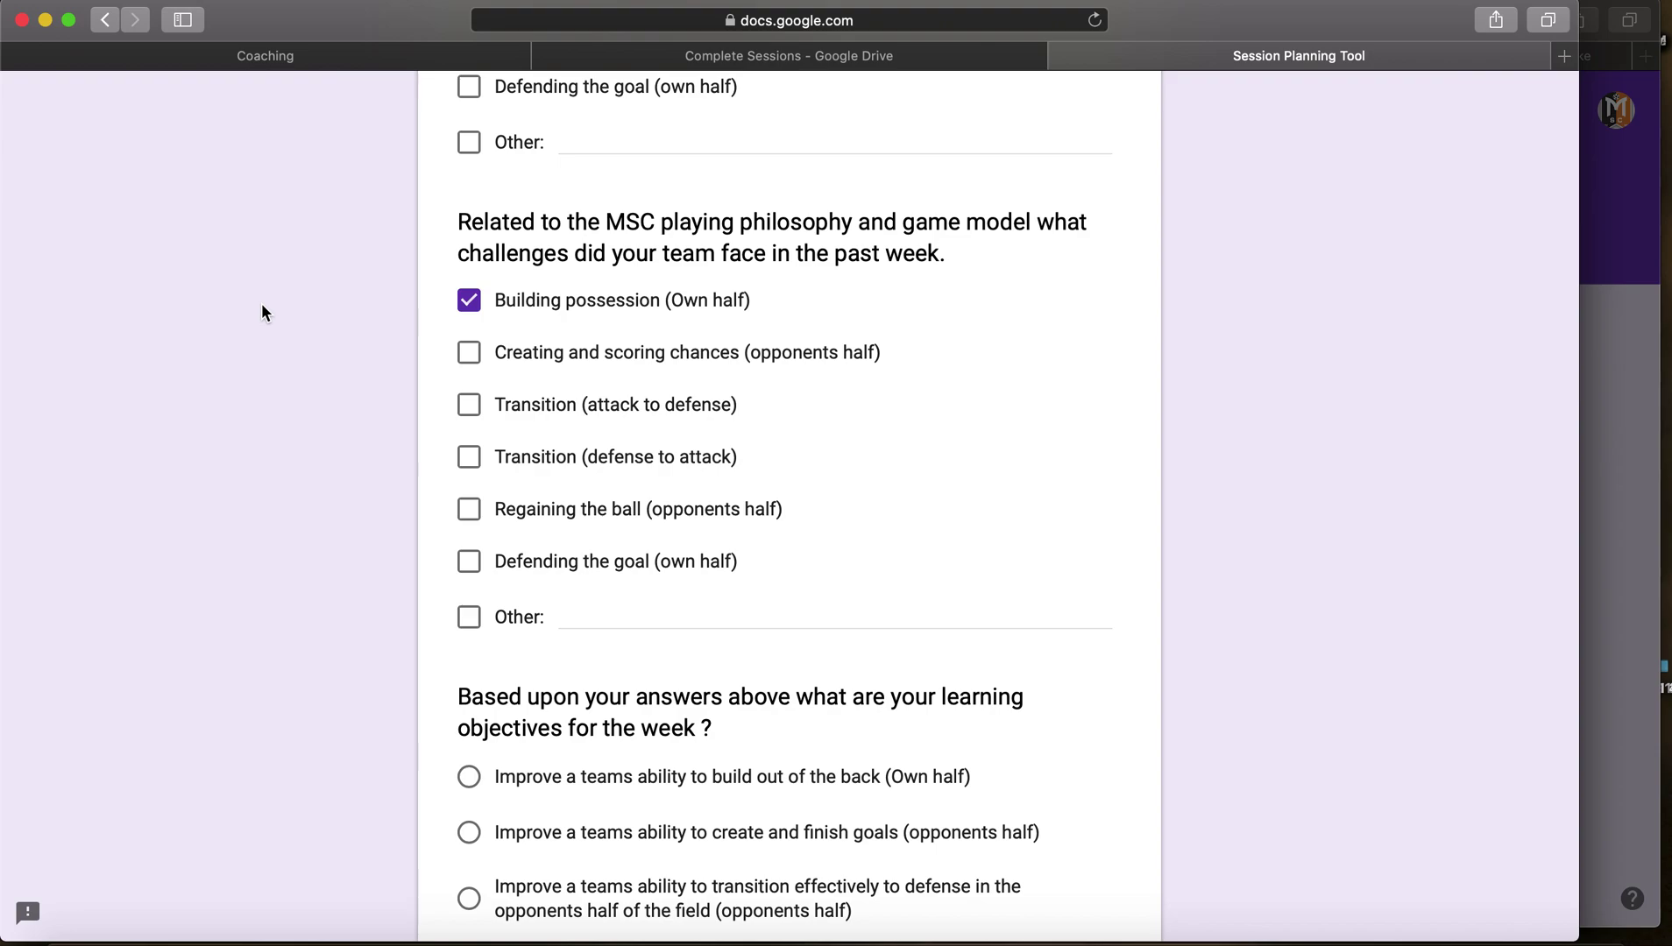
{"action": "scroll", "coordinate": [261, 313], "scroll_direction": "down", "scroll_amount": 6}
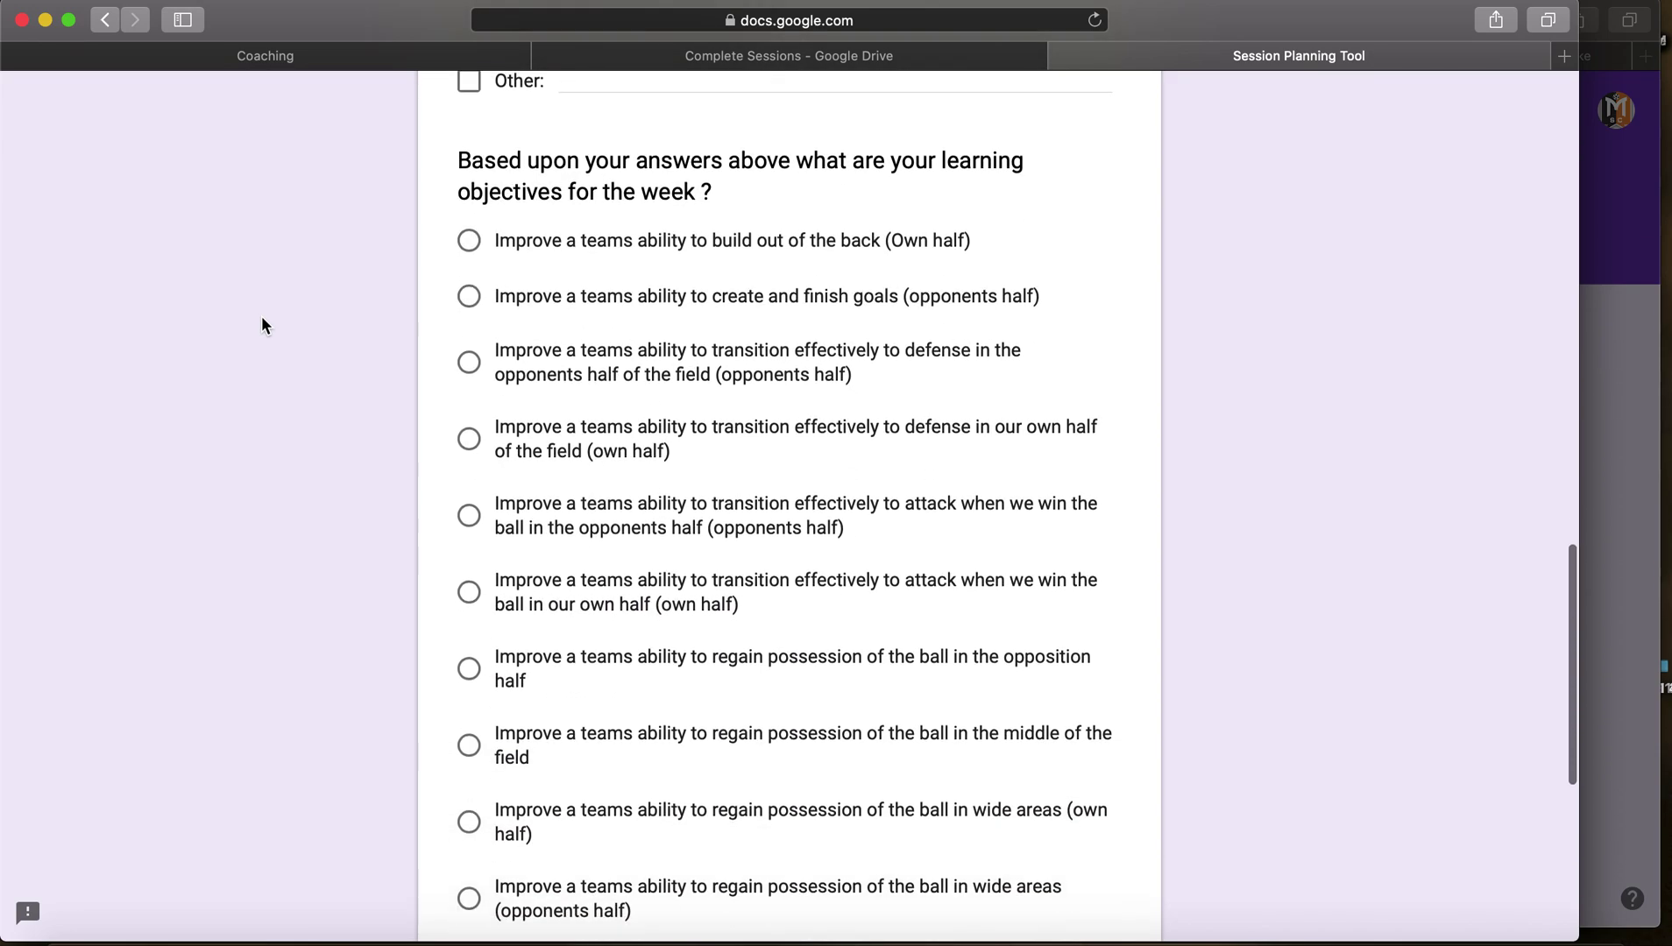
{"action": "scroll", "coordinate": [261, 309], "scroll_direction": "up", "scroll_amount": 6}
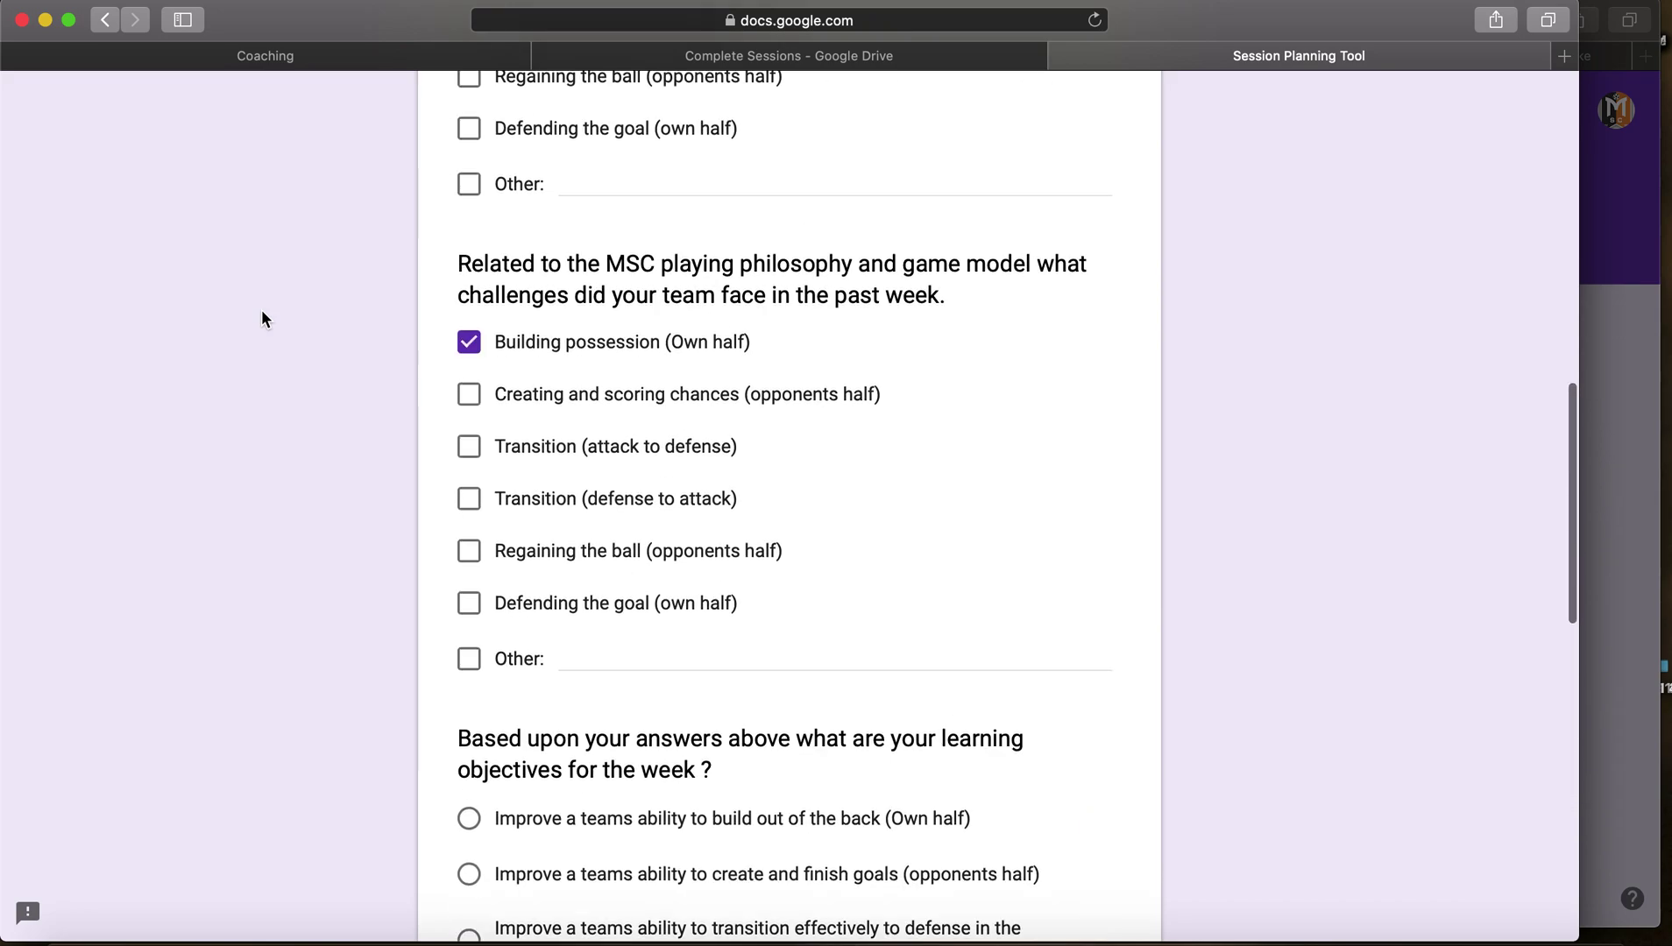
{"action": "scroll", "coordinate": [261, 311], "scroll_direction": "down", "scroll_amount": 9}
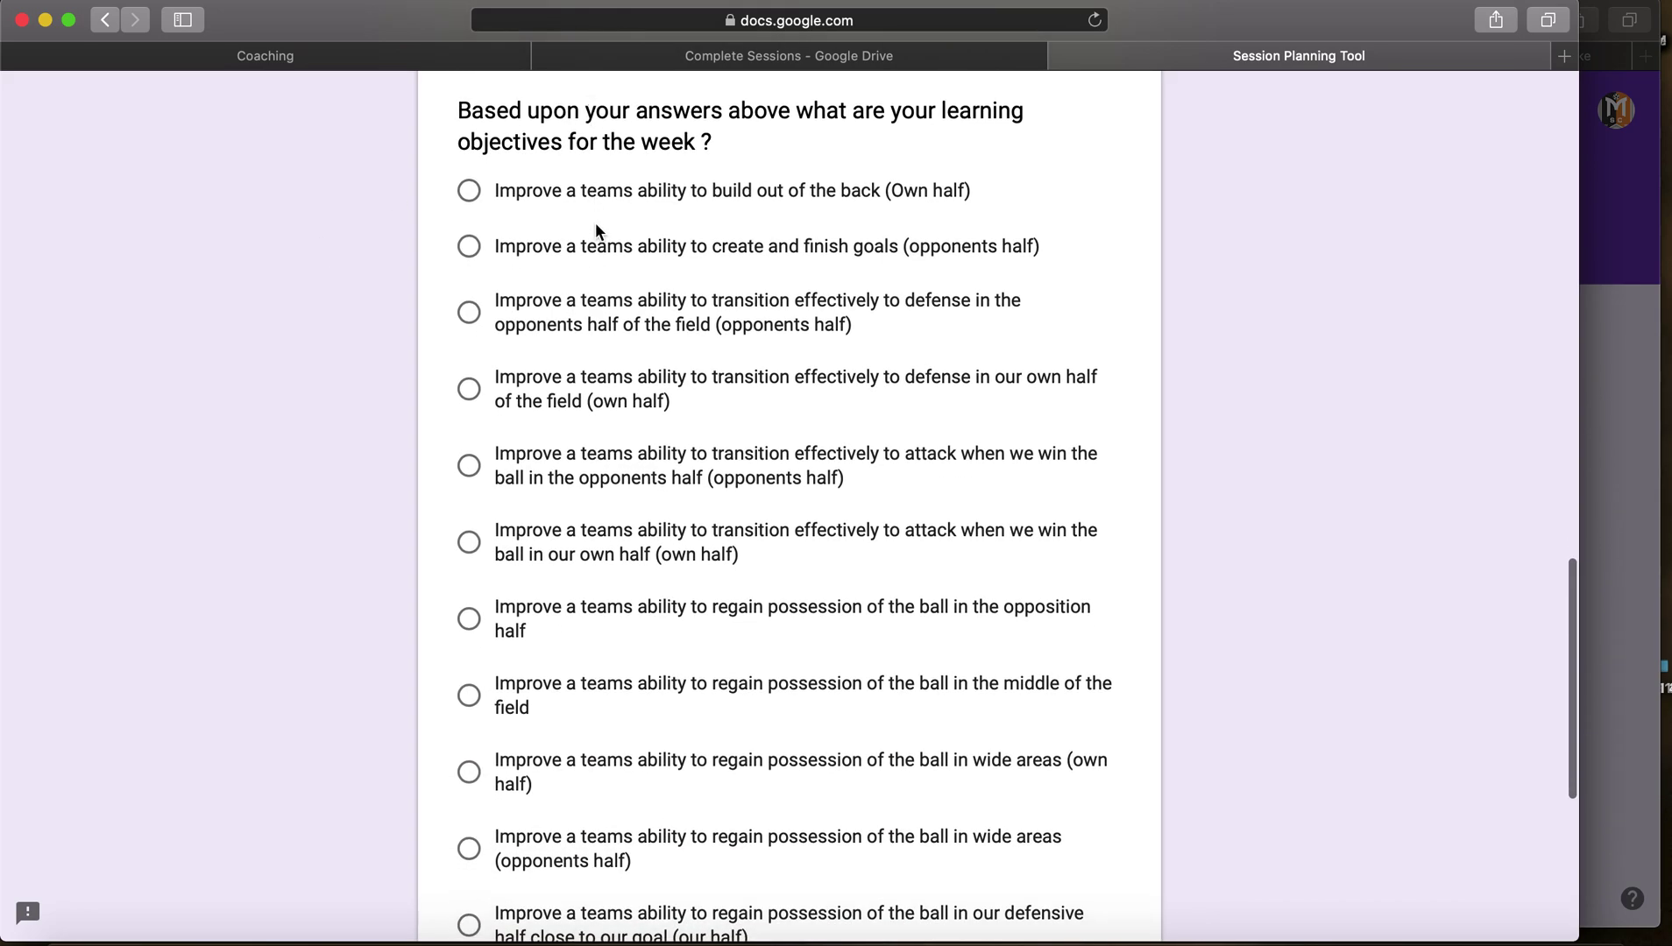
{"action": "scroll", "coordinate": [593, 260], "scroll_direction": "down", "scroll_amount": 3}
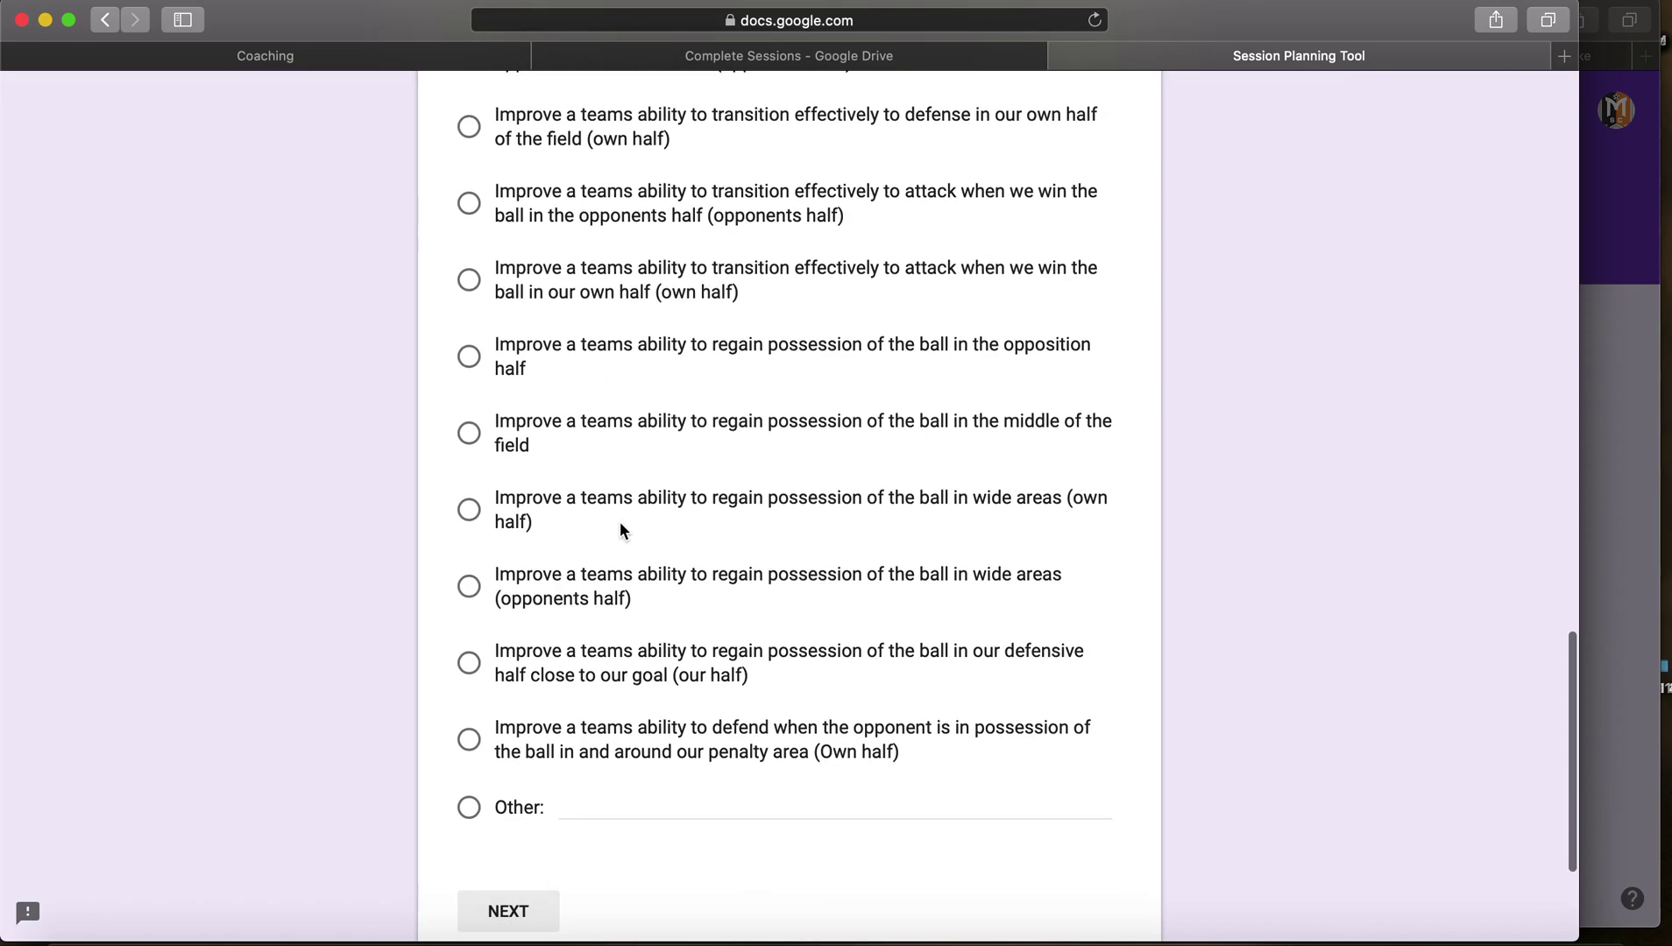
{"action": "scroll", "coordinate": [619, 521], "scroll_direction": "up", "scroll_amount": 5}
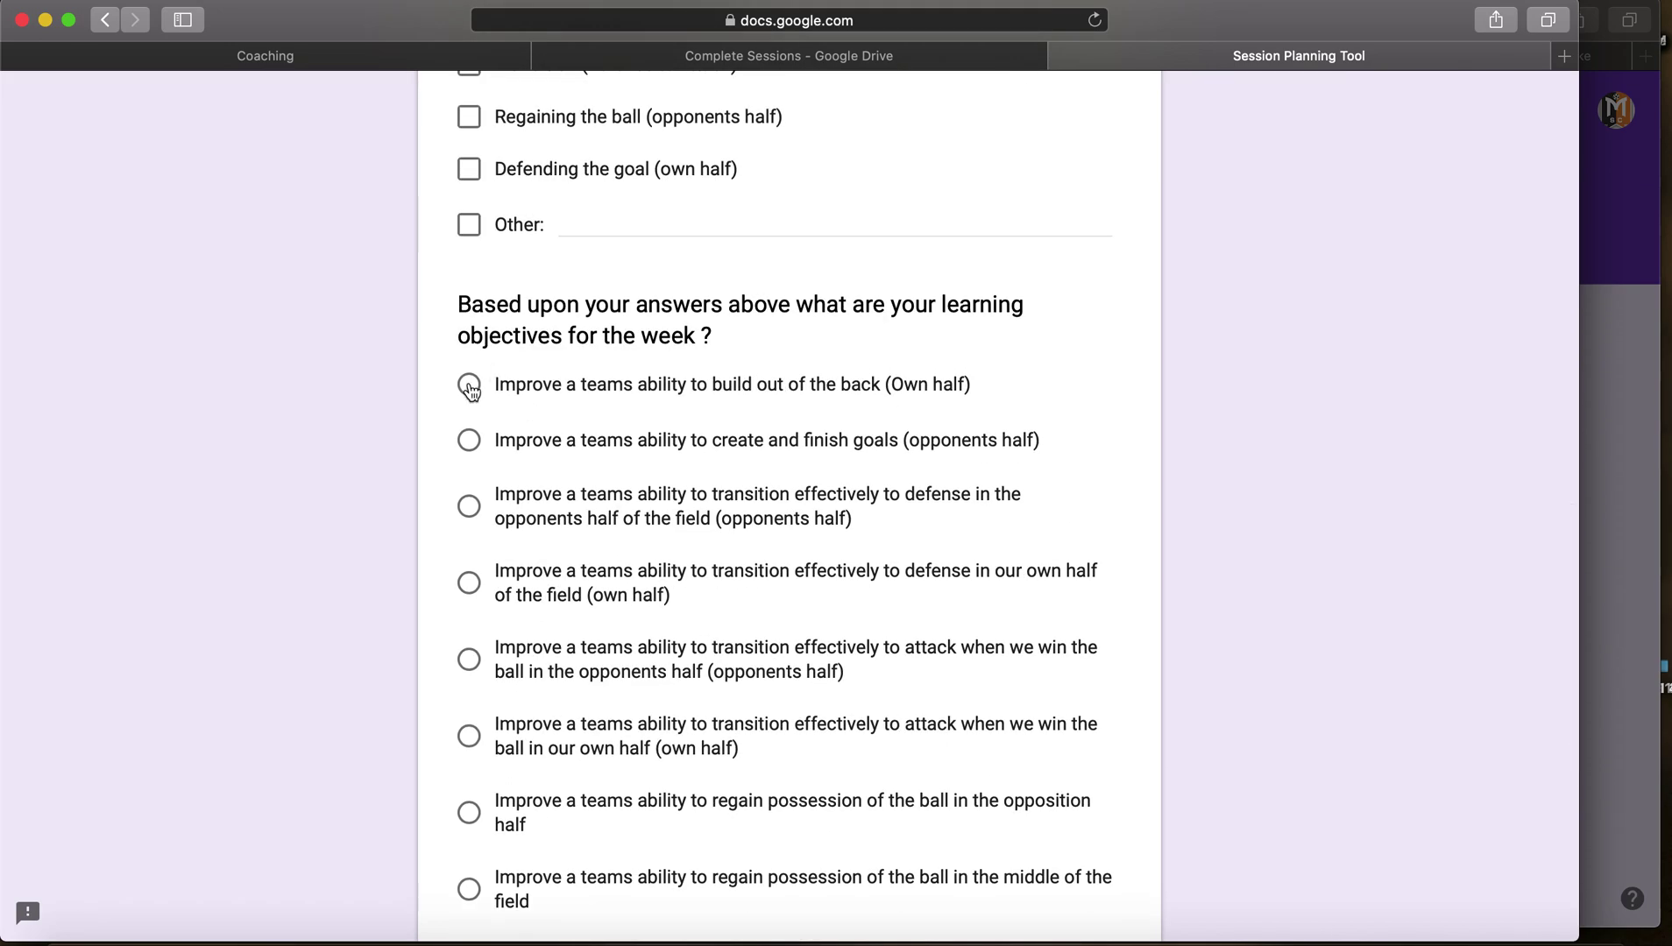
{"action": "scroll", "coordinate": [471, 390], "scroll_direction": "up", "scroll_amount": 5}
{"action": "scroll", "coordinate": [535, 487], "scroll_direction": "down", "scroll_amount": 7}
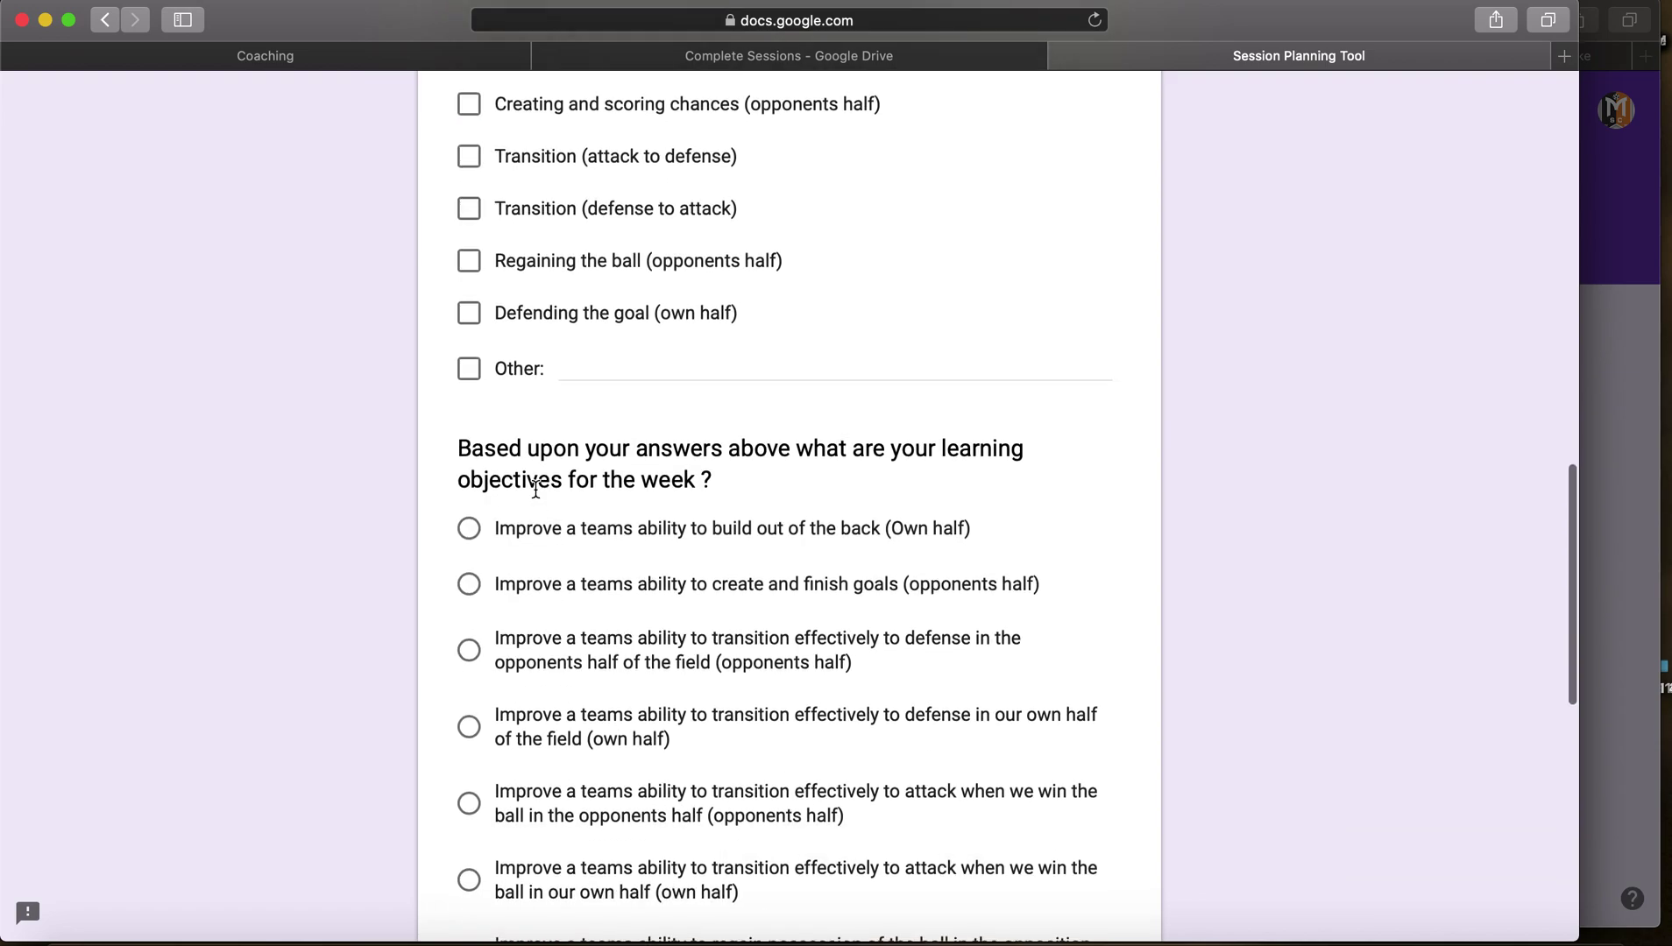
{"action": "left_click", "coordinate": [471, 202]}
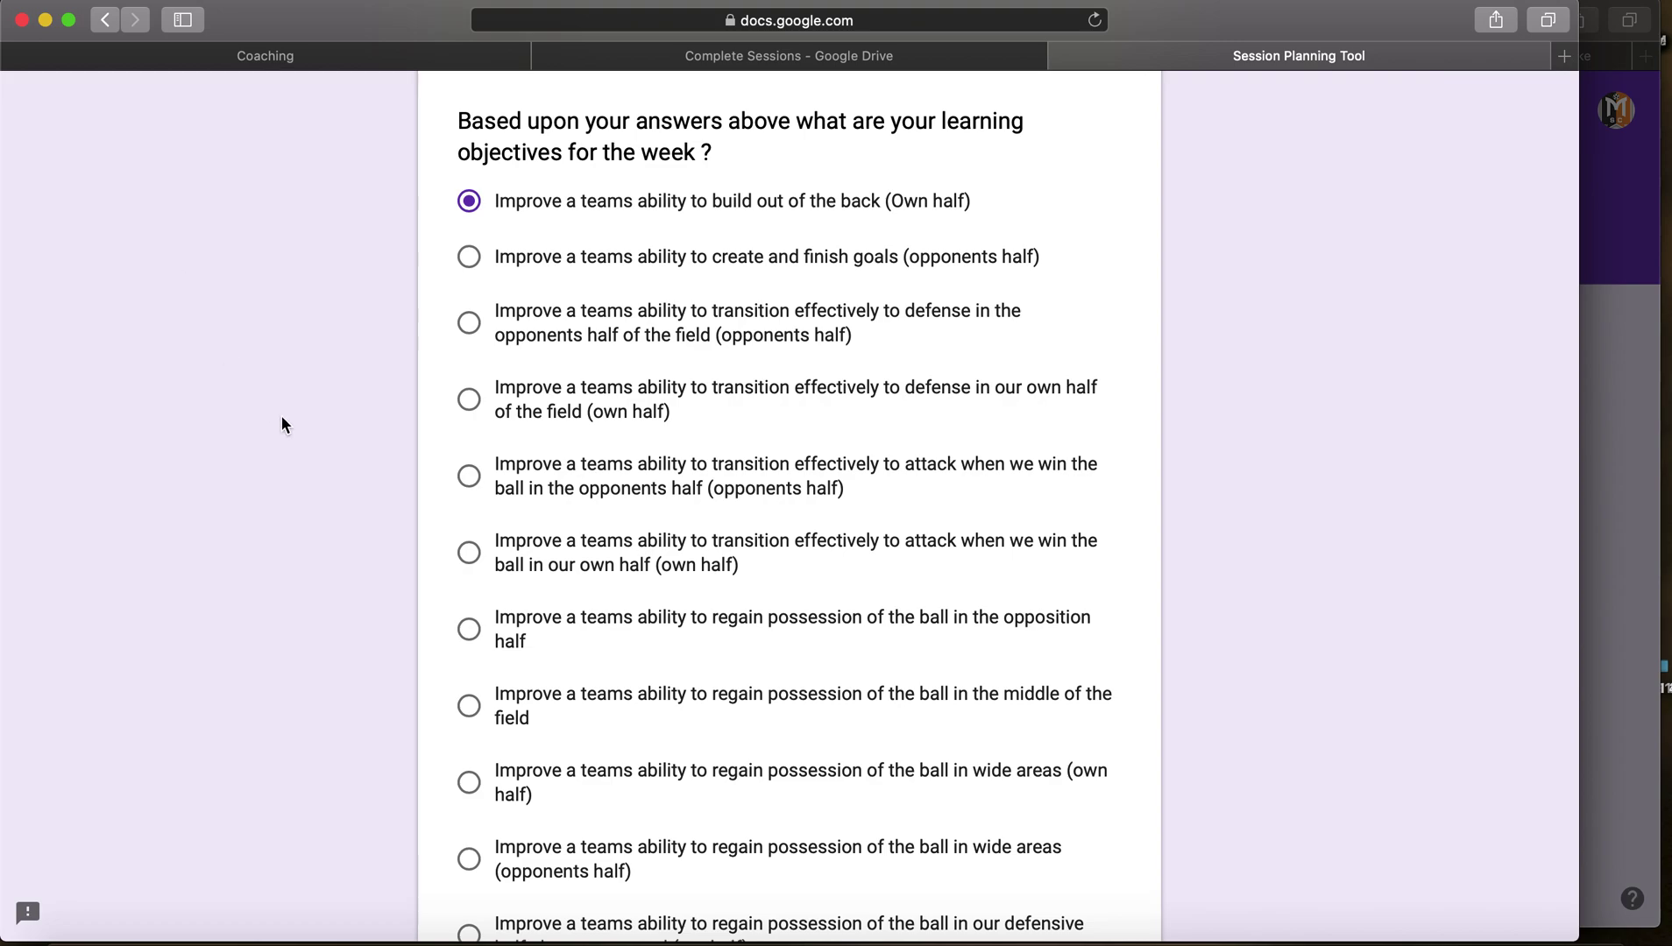
{"action": "scroll", "coordinate": [281, 418], "scroll_direction": "down", "scroll_amount": 4}
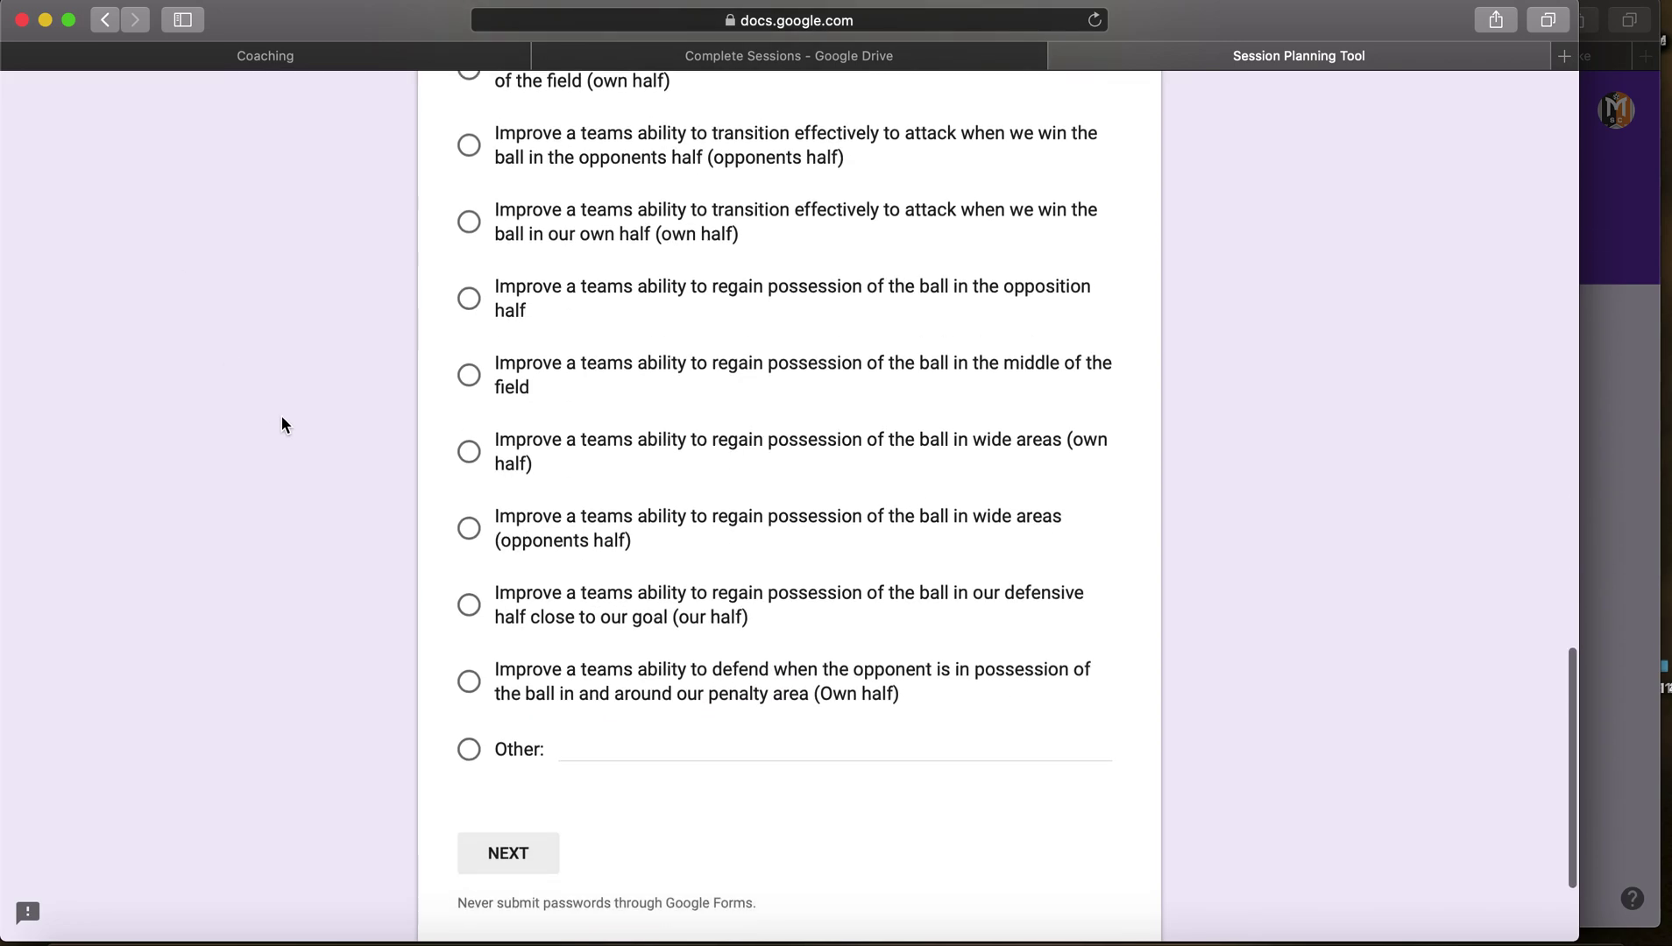
Step: Enter 'Improve build up play in own half in a 1-3-5-2 vs. high pressure.' as the Other objective
{"action": "left_click", "coordinate": [623, 743]}
{"action": "type", "text": "Improve"}
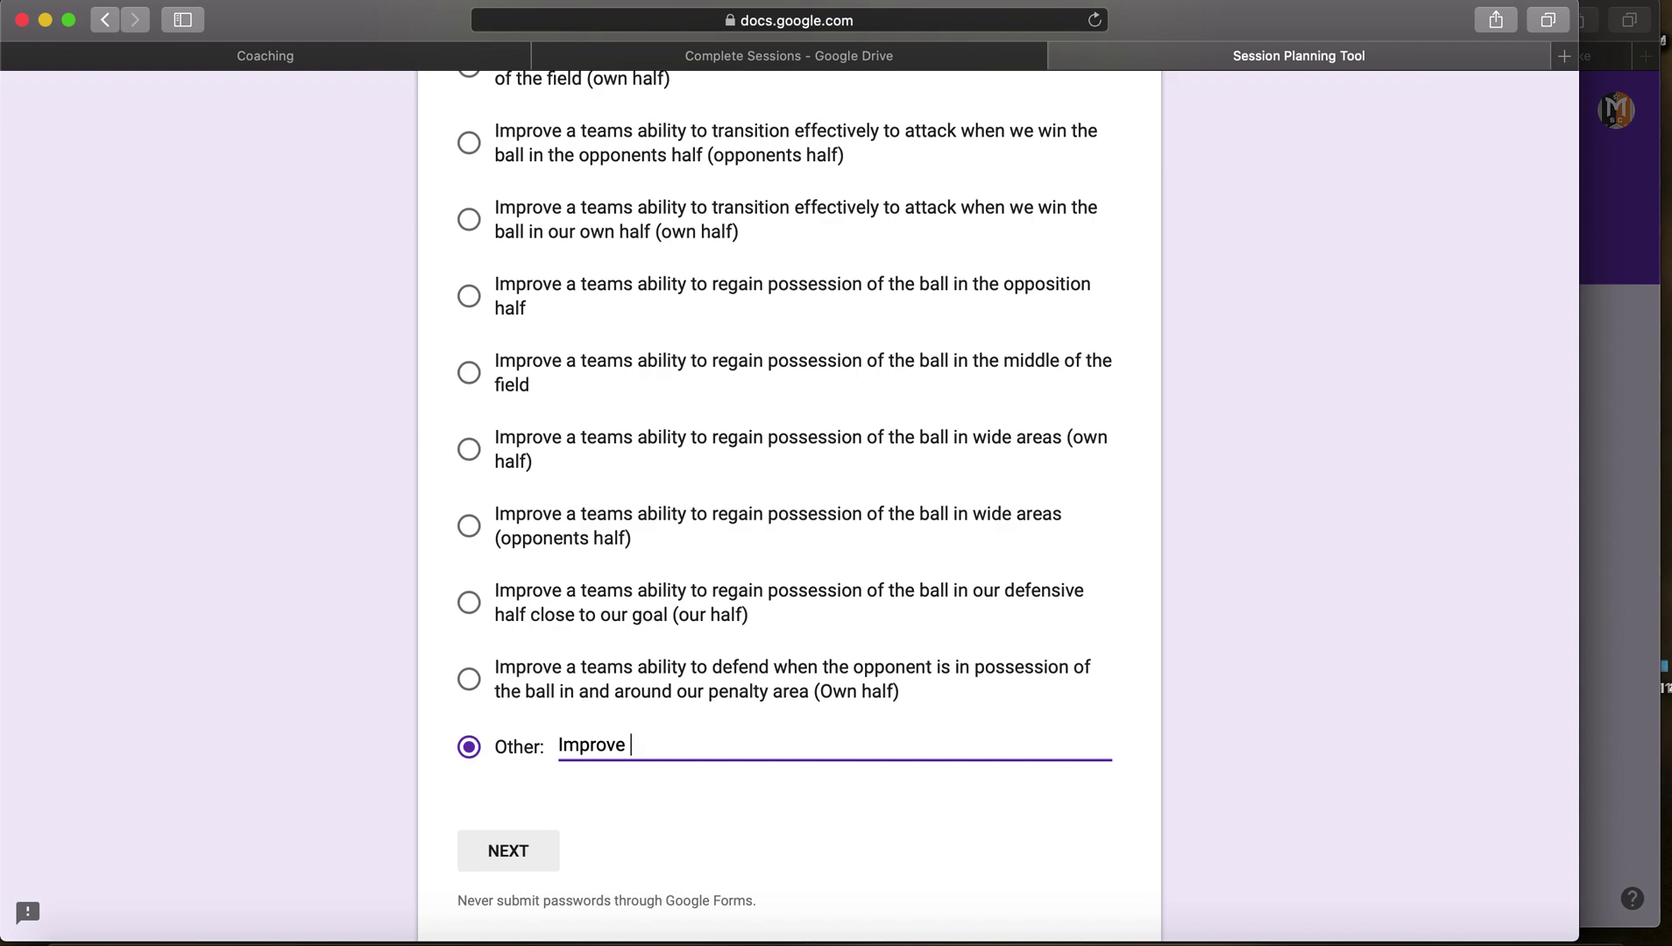
{"action": "type", "text": "buiding"}
{"action": "key", "text": "BackSpace"}
{"action": "key", "text": "BackSpace"}
{"action": "key", "text": "BackSpace"}
{"action": "key", "text": "BackSpace"}
{"action": "key", "text": "BackSpace"}
{"action": "type", "text": "ild up play in w"}
{"action": "key", "text": "BackSpace"}
{"action": "type", "text": "own"}
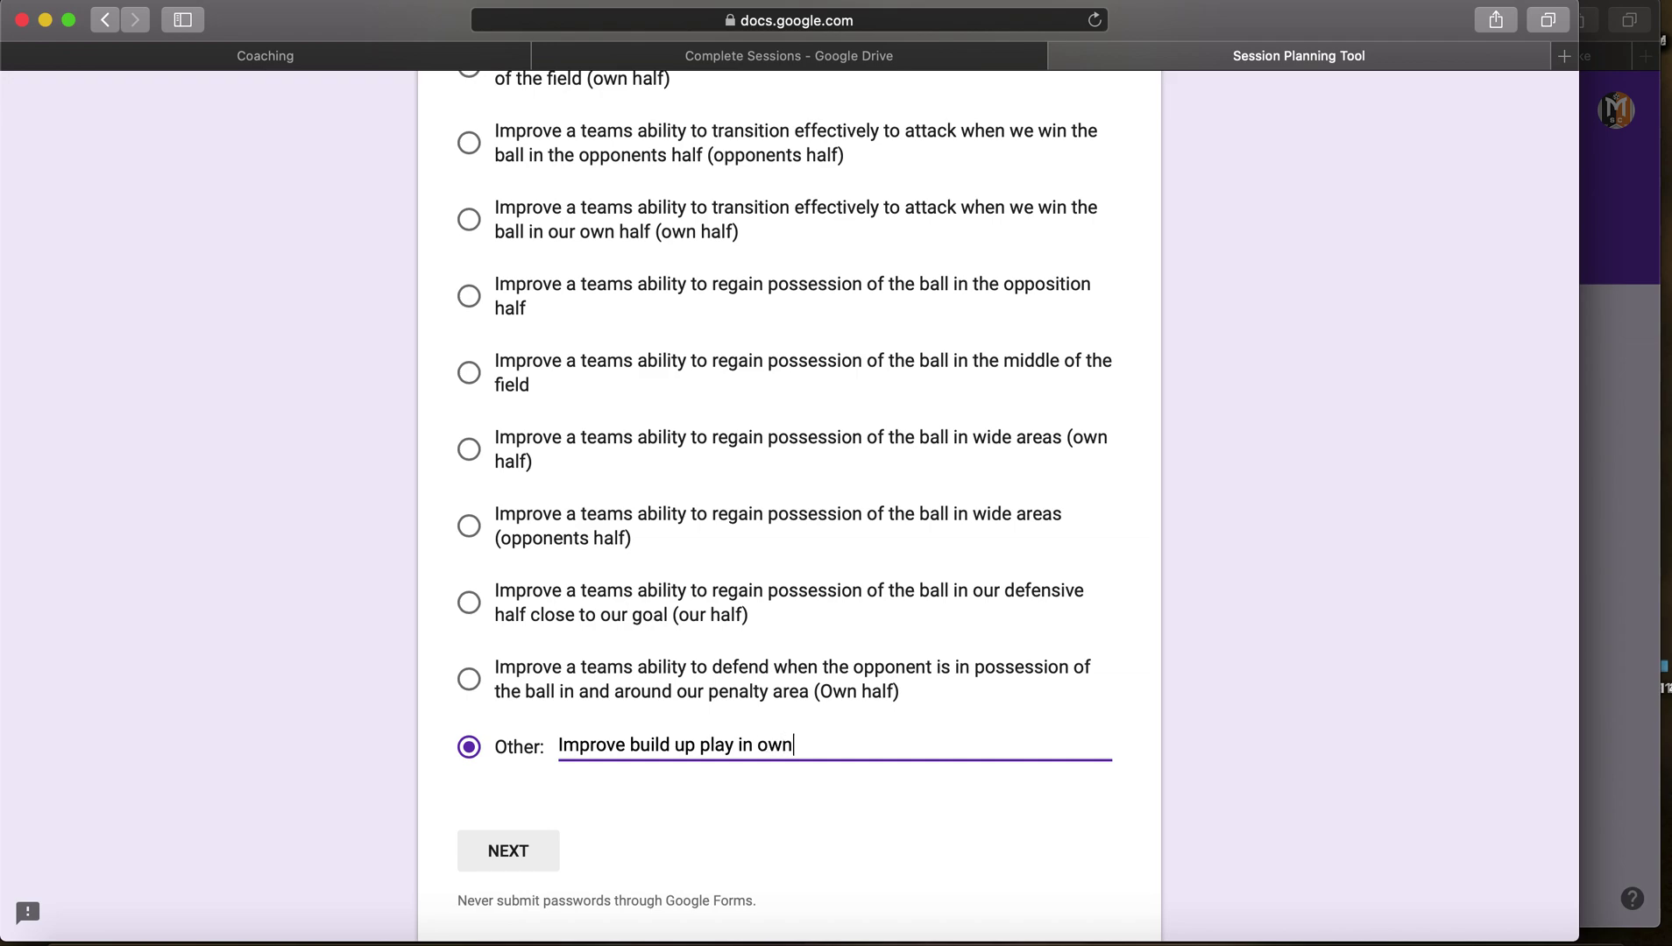
{"action": "type", "text": " half in a 1-3-5-2 "}
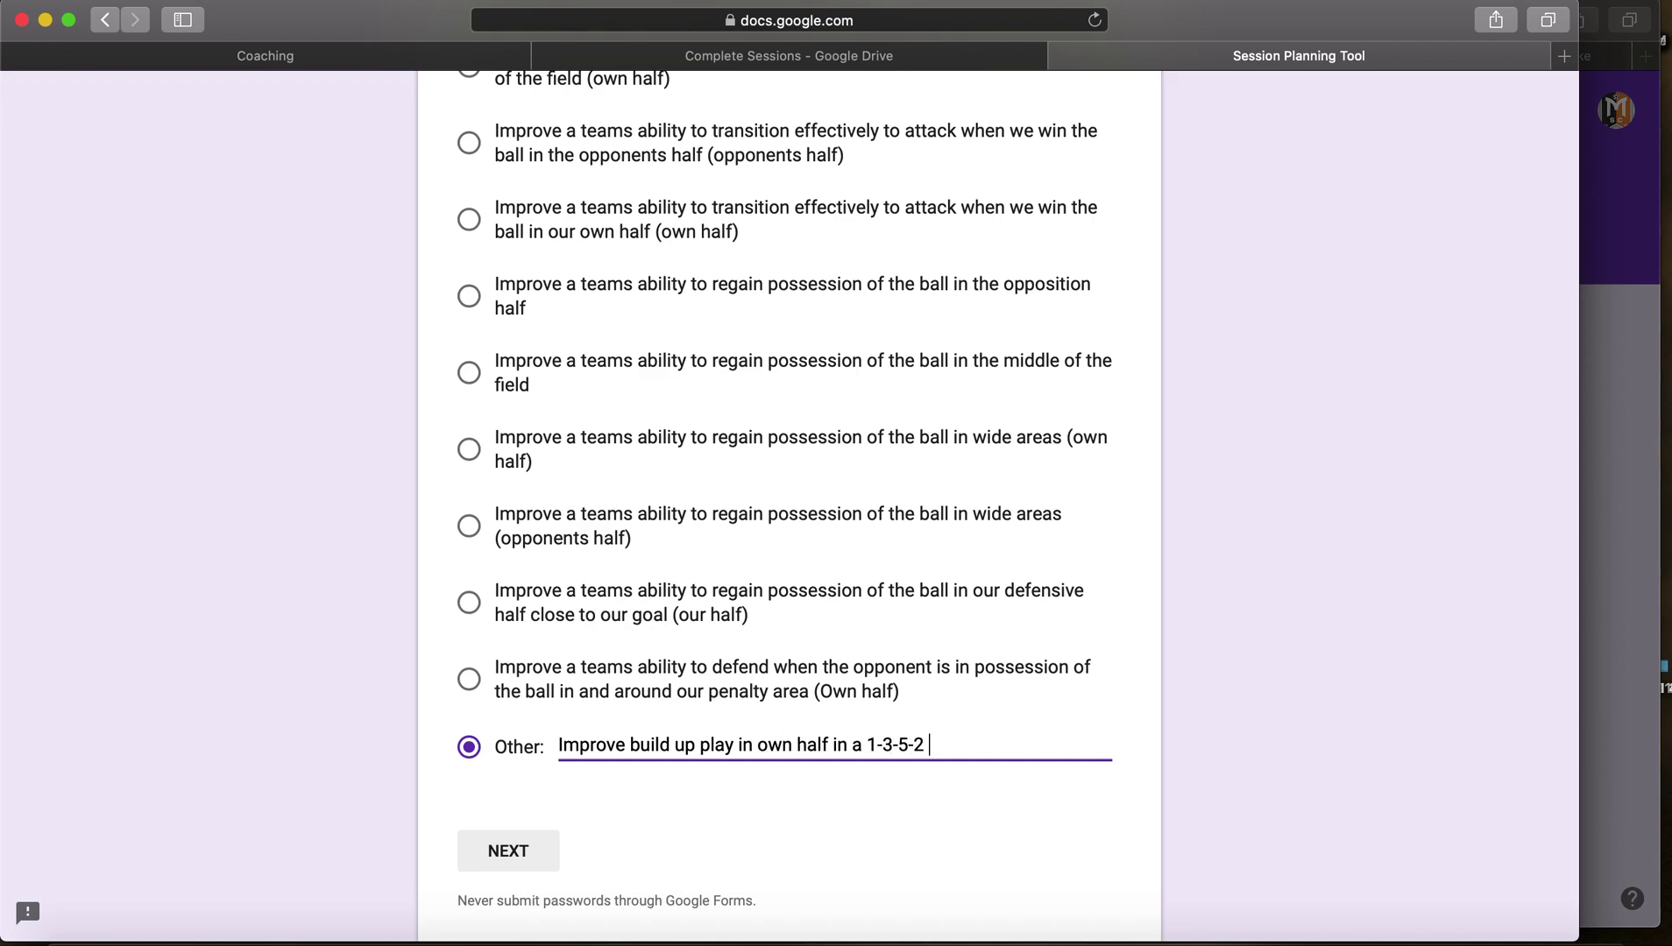
{"action": "type", "text": "vs. high pressure."}
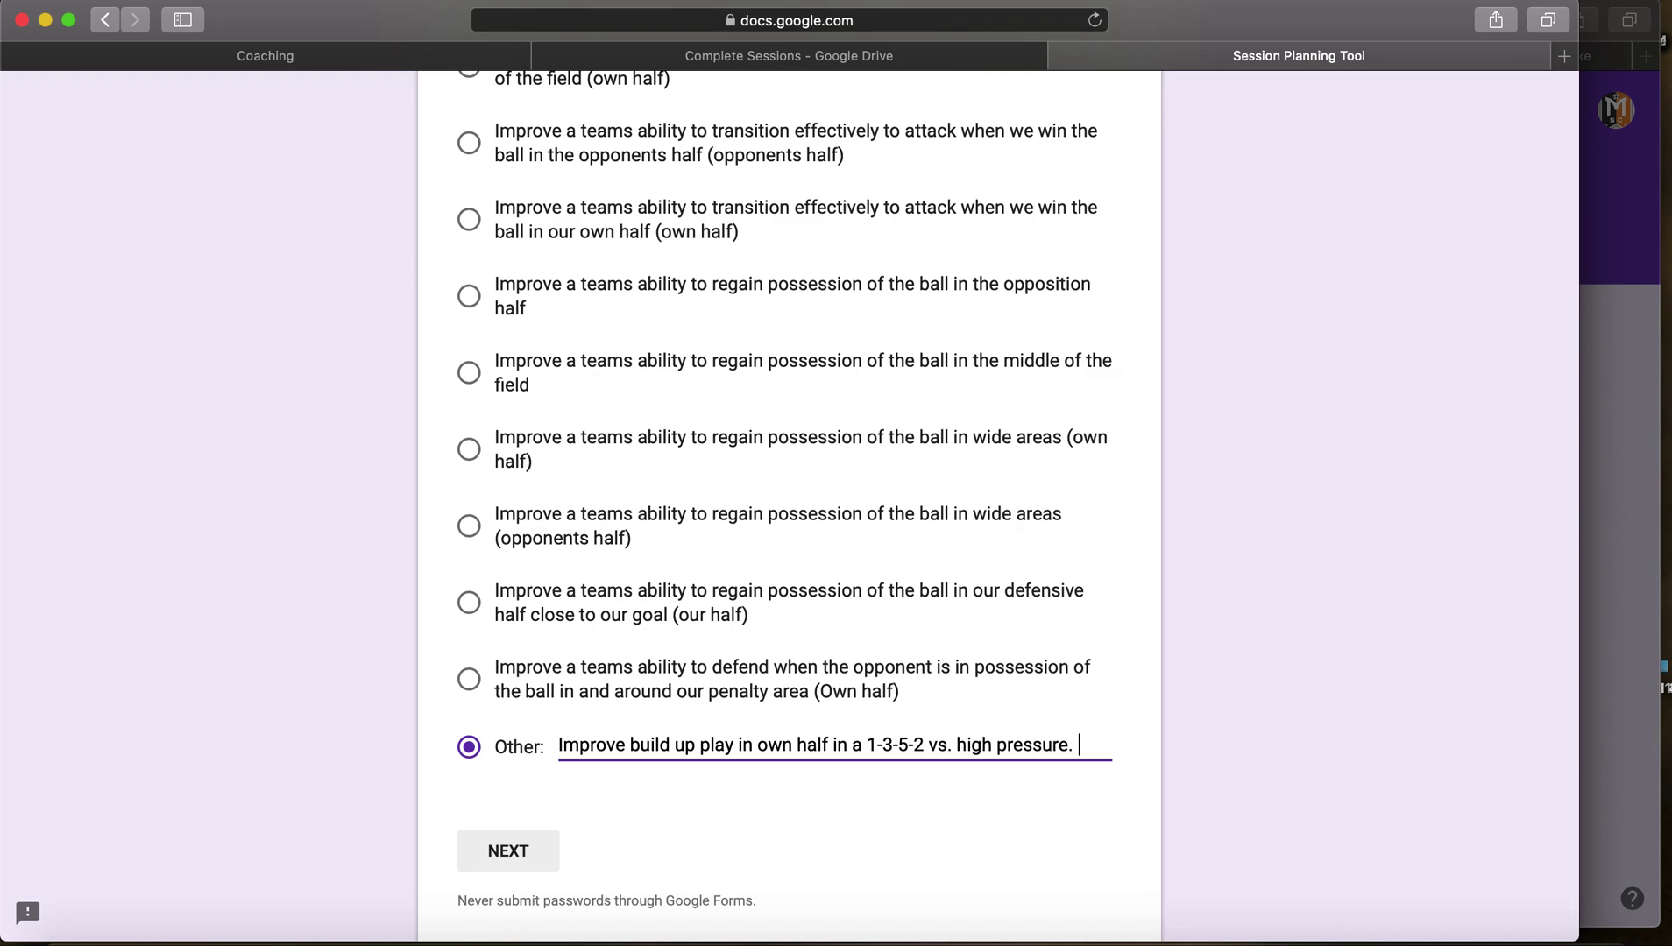
{"action": "scroll", "coordinate": [282, 602], "scroll_direction": "down", "scroll_amount": 2}
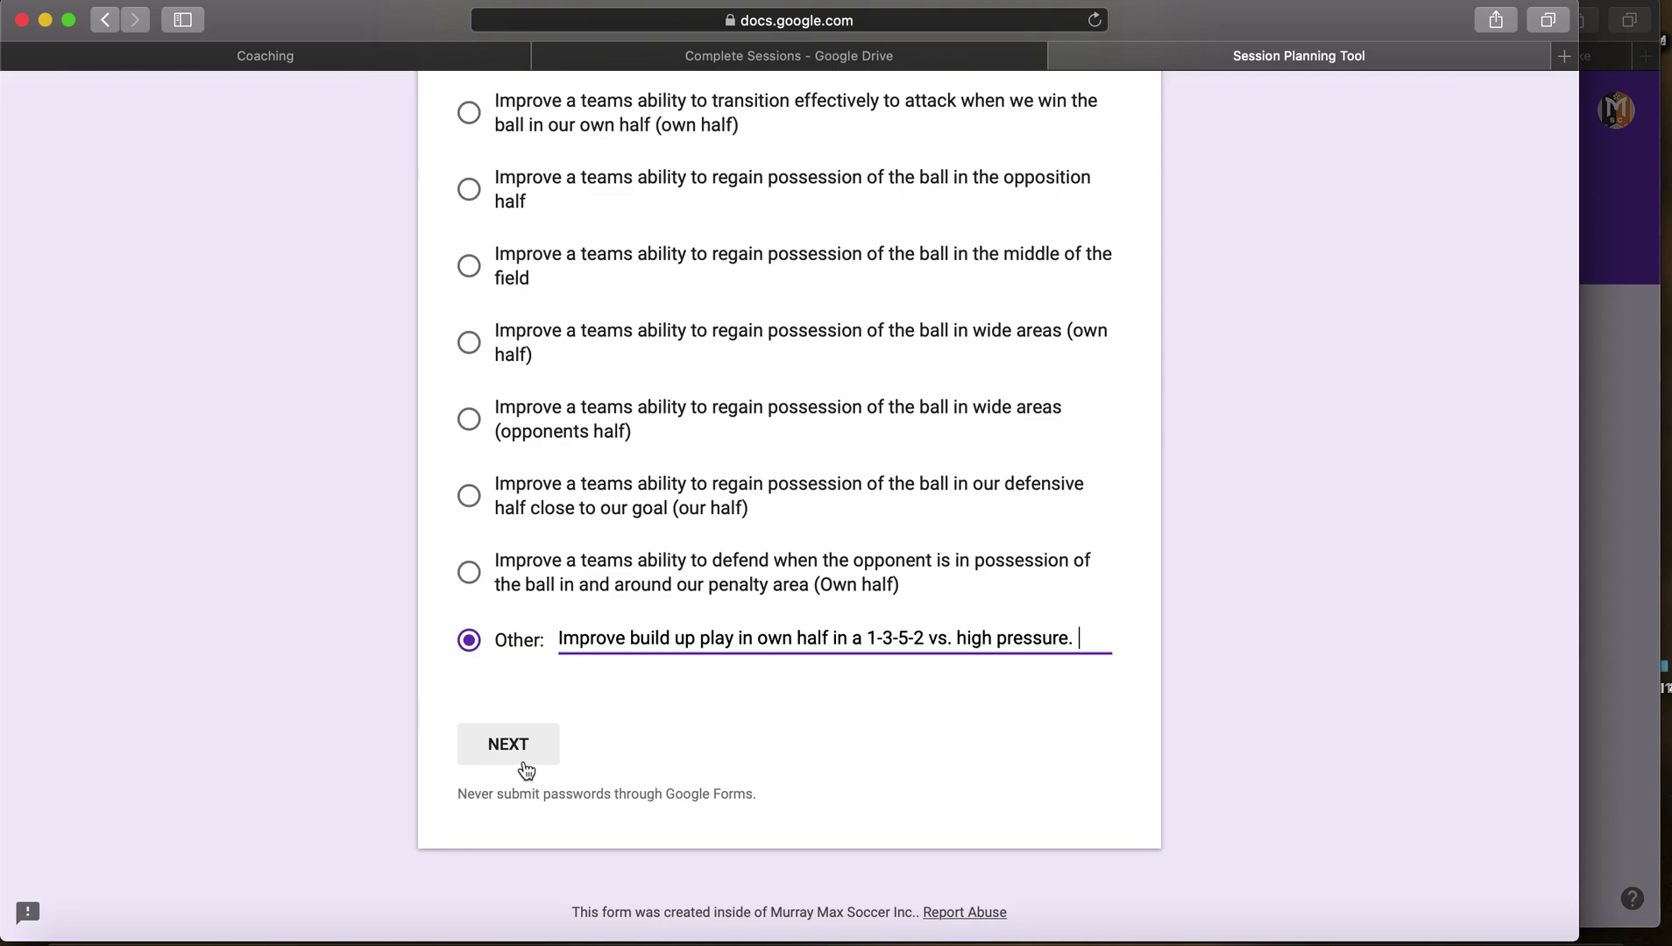
{"action": "triple_click", "coordinate": [750, 638]}
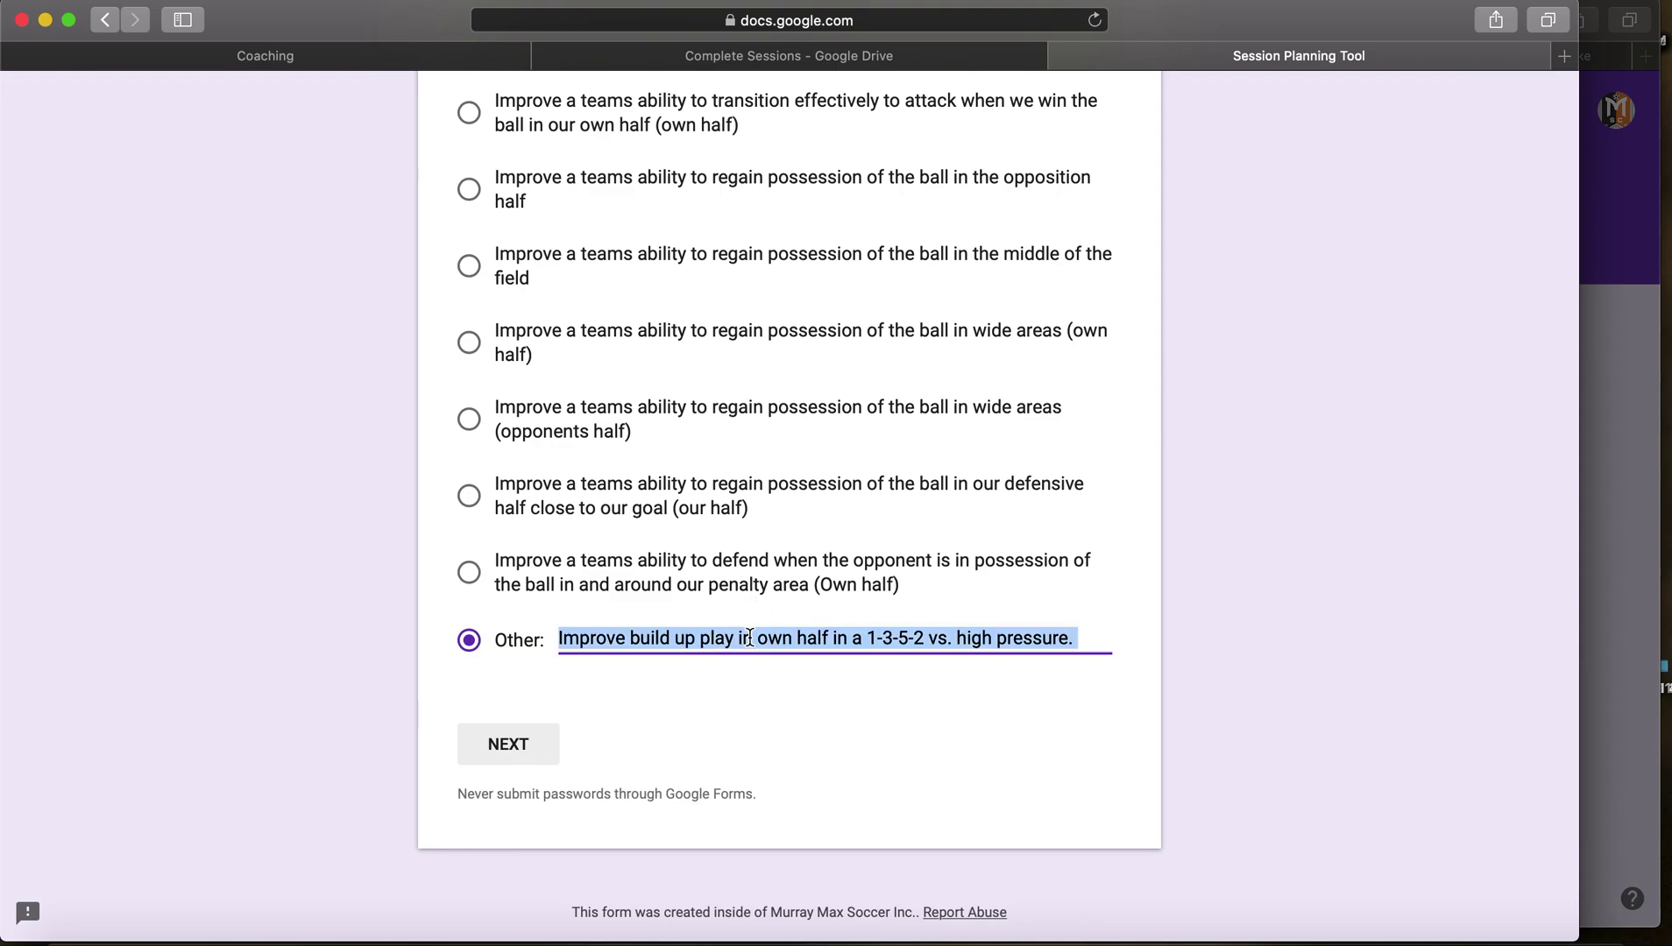
{"action": "left_click", "coordinate": [730, 638]}
{"action": "scroll", "coordinate": [729, 640], "scroll_direction": "up", "scroll_amount": 10}
{"action": "scroll", "coordinate": [730, 638], "scroll_direction": "up", "scroll_amount": 5}
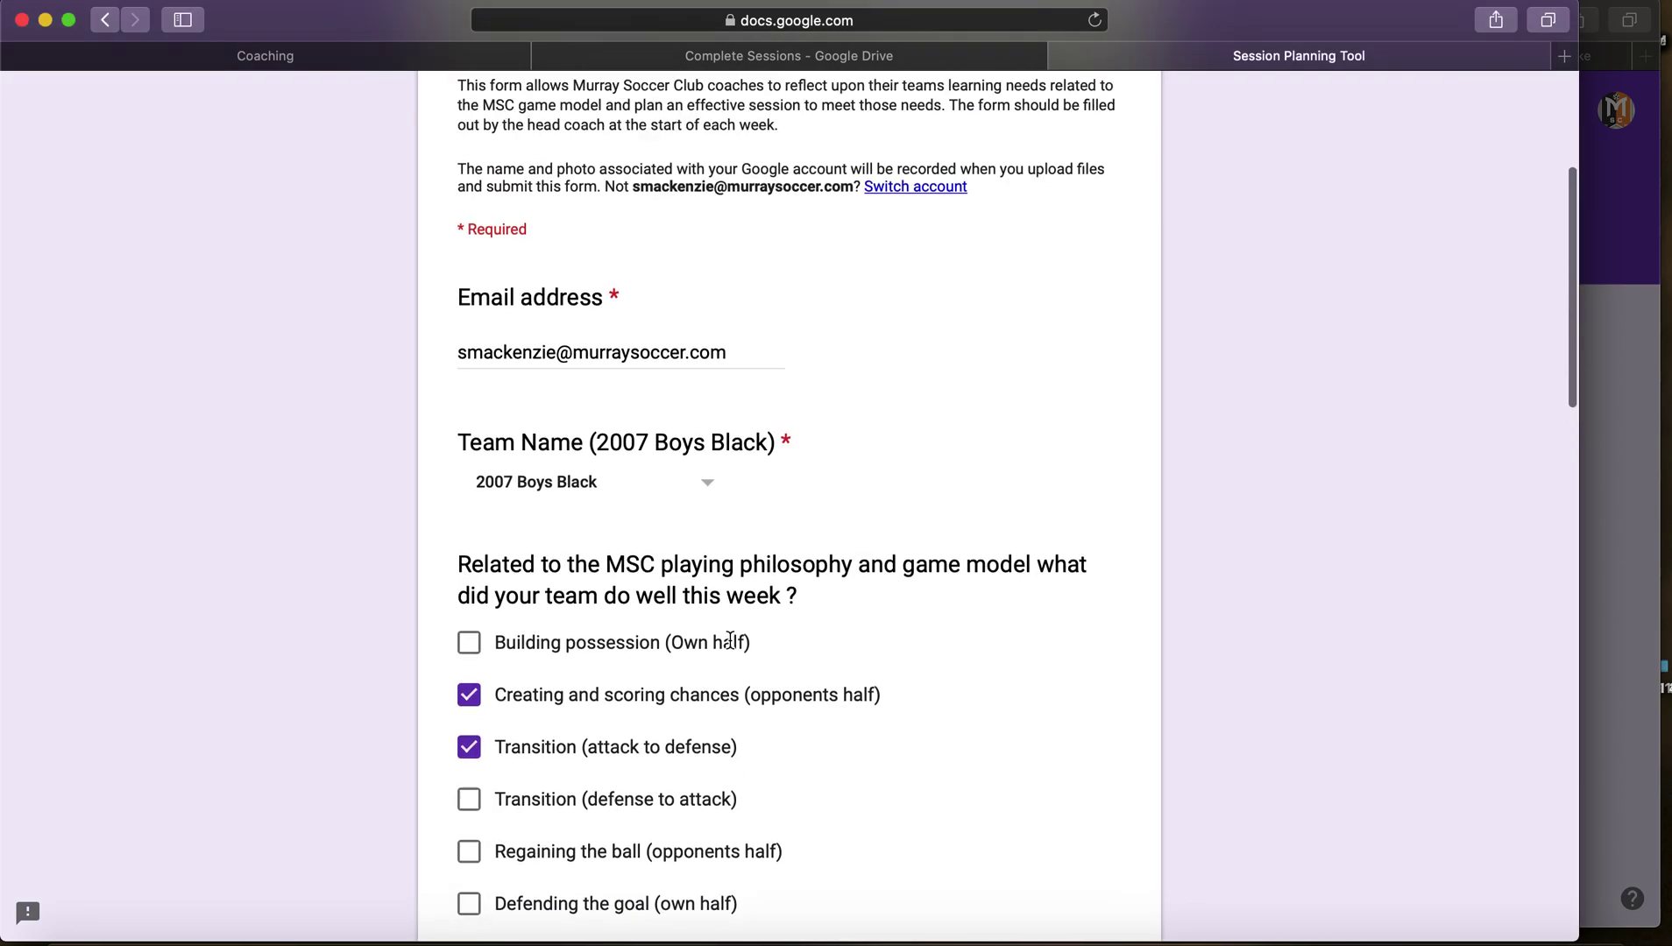
{"action": "scroll", "coordinate": [730, 638], "scroll_direction": "down", "scroll_amount": 15}
Step: Go to Session Planning and answer the session objective with the 1-3-5-2 build-up-against-high-pressure goal
{"action": "left_click", "coordinate": [526, 680]}
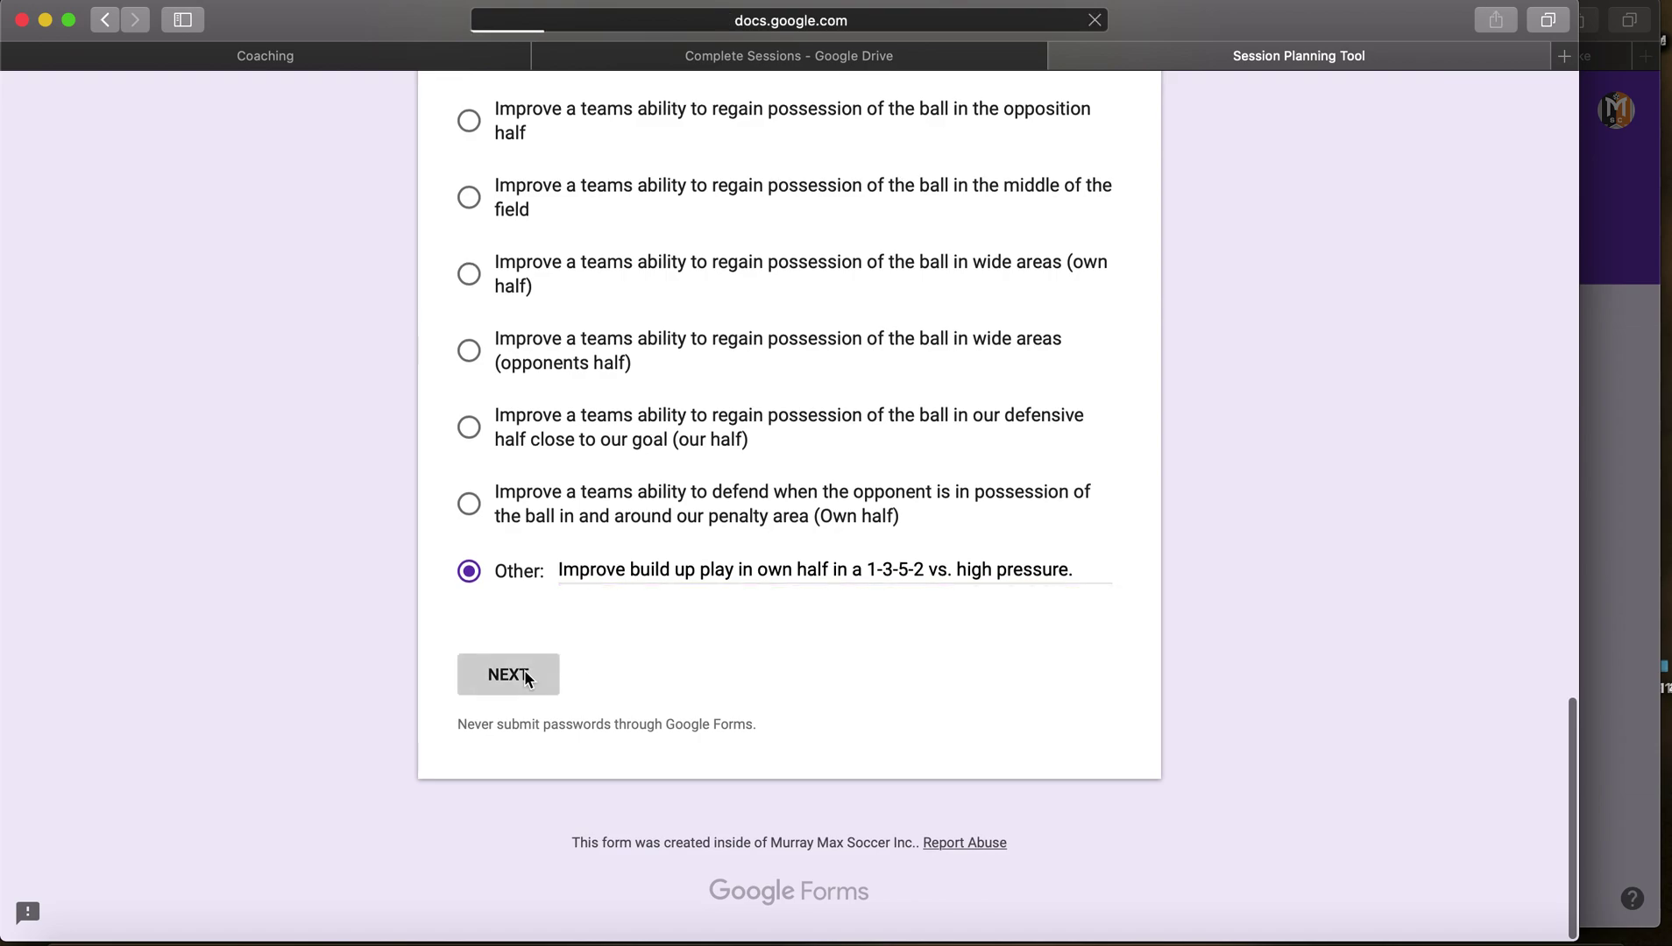
{"action": "scroll", "coordinate": [293, 572], "scroll_direction": "down", "scroll_amount": 5}
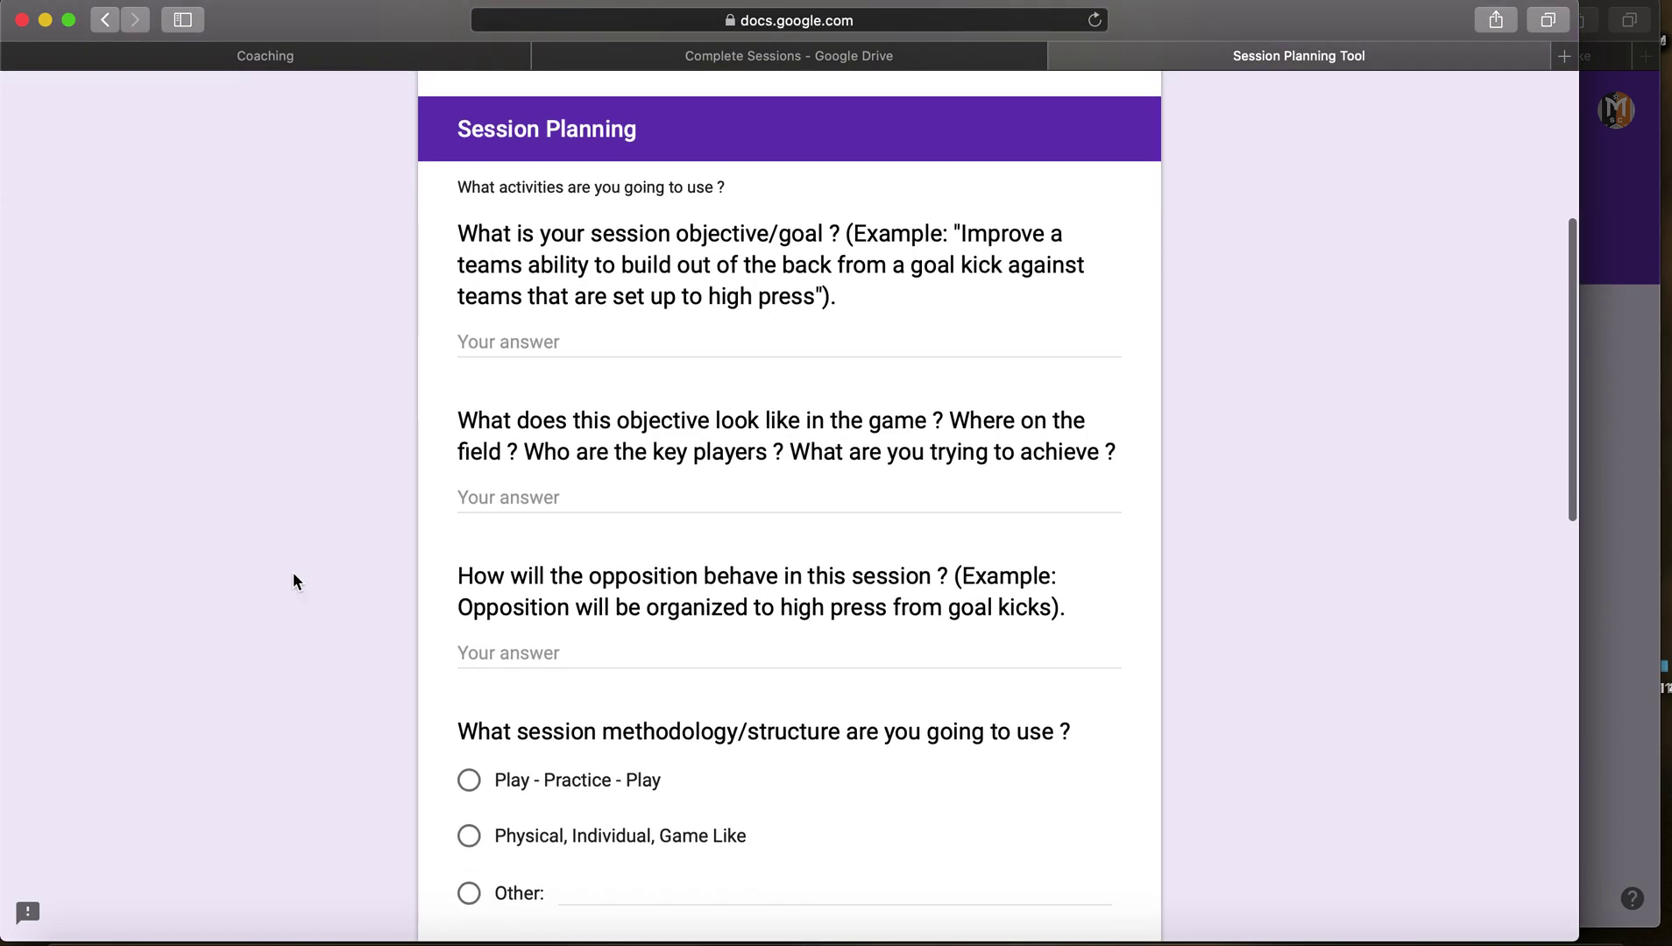
{"action": "left_click", "coordinate": [500, 322]}
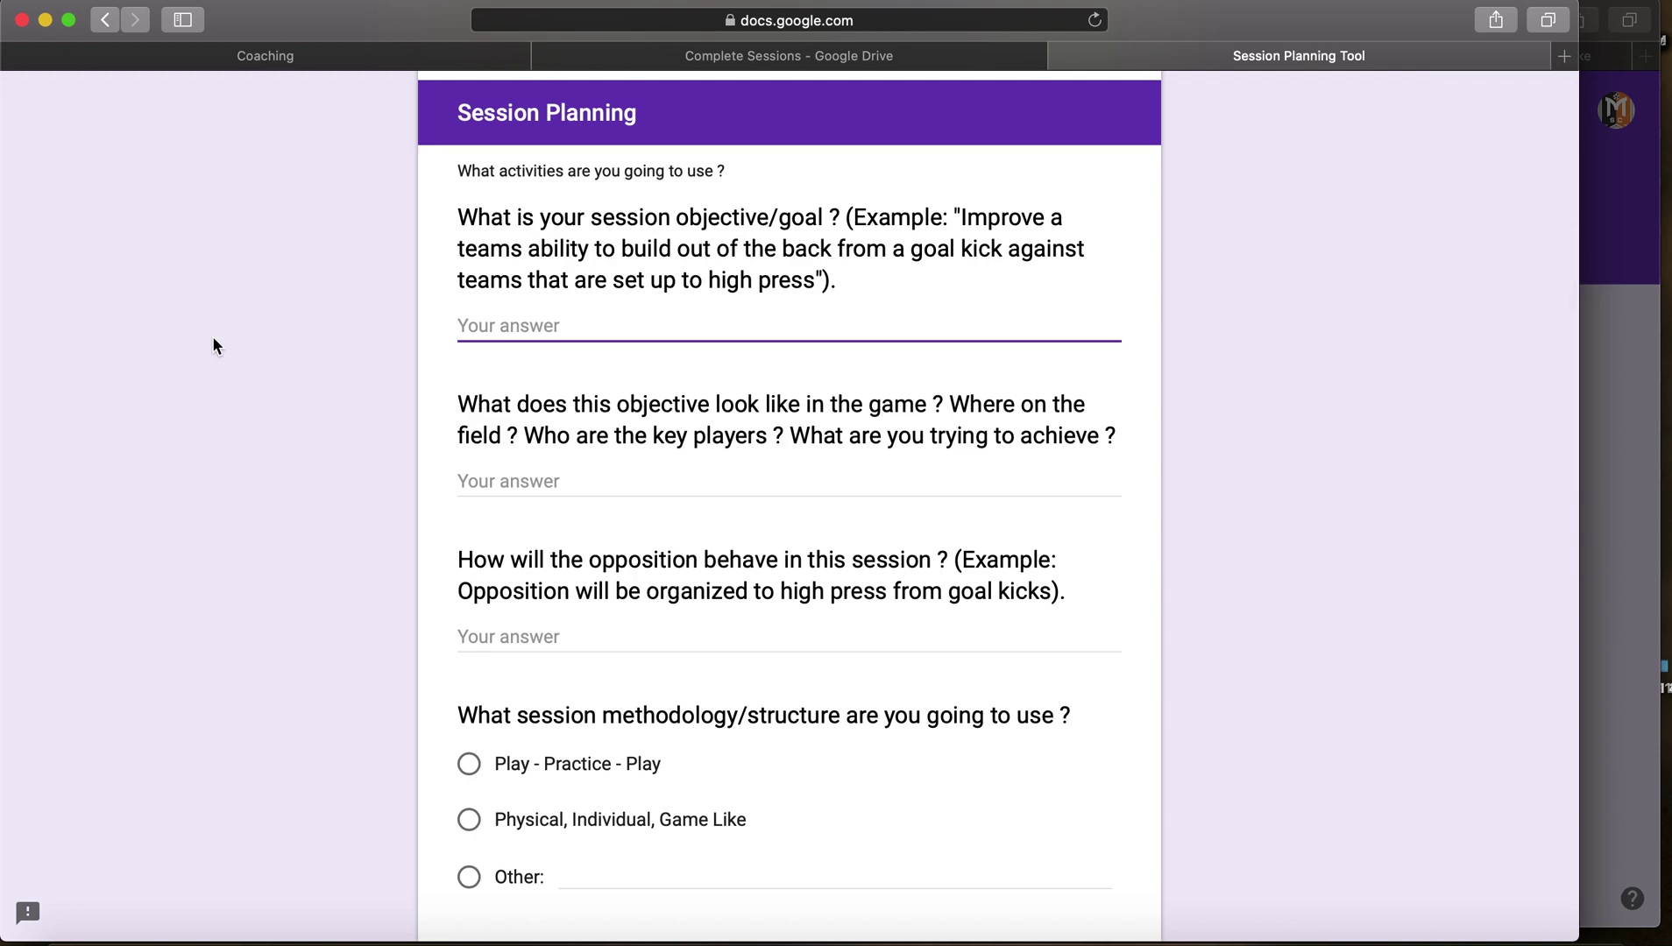
{"action": "type", "text": "Improve build up play in own half in a 1-3-"}
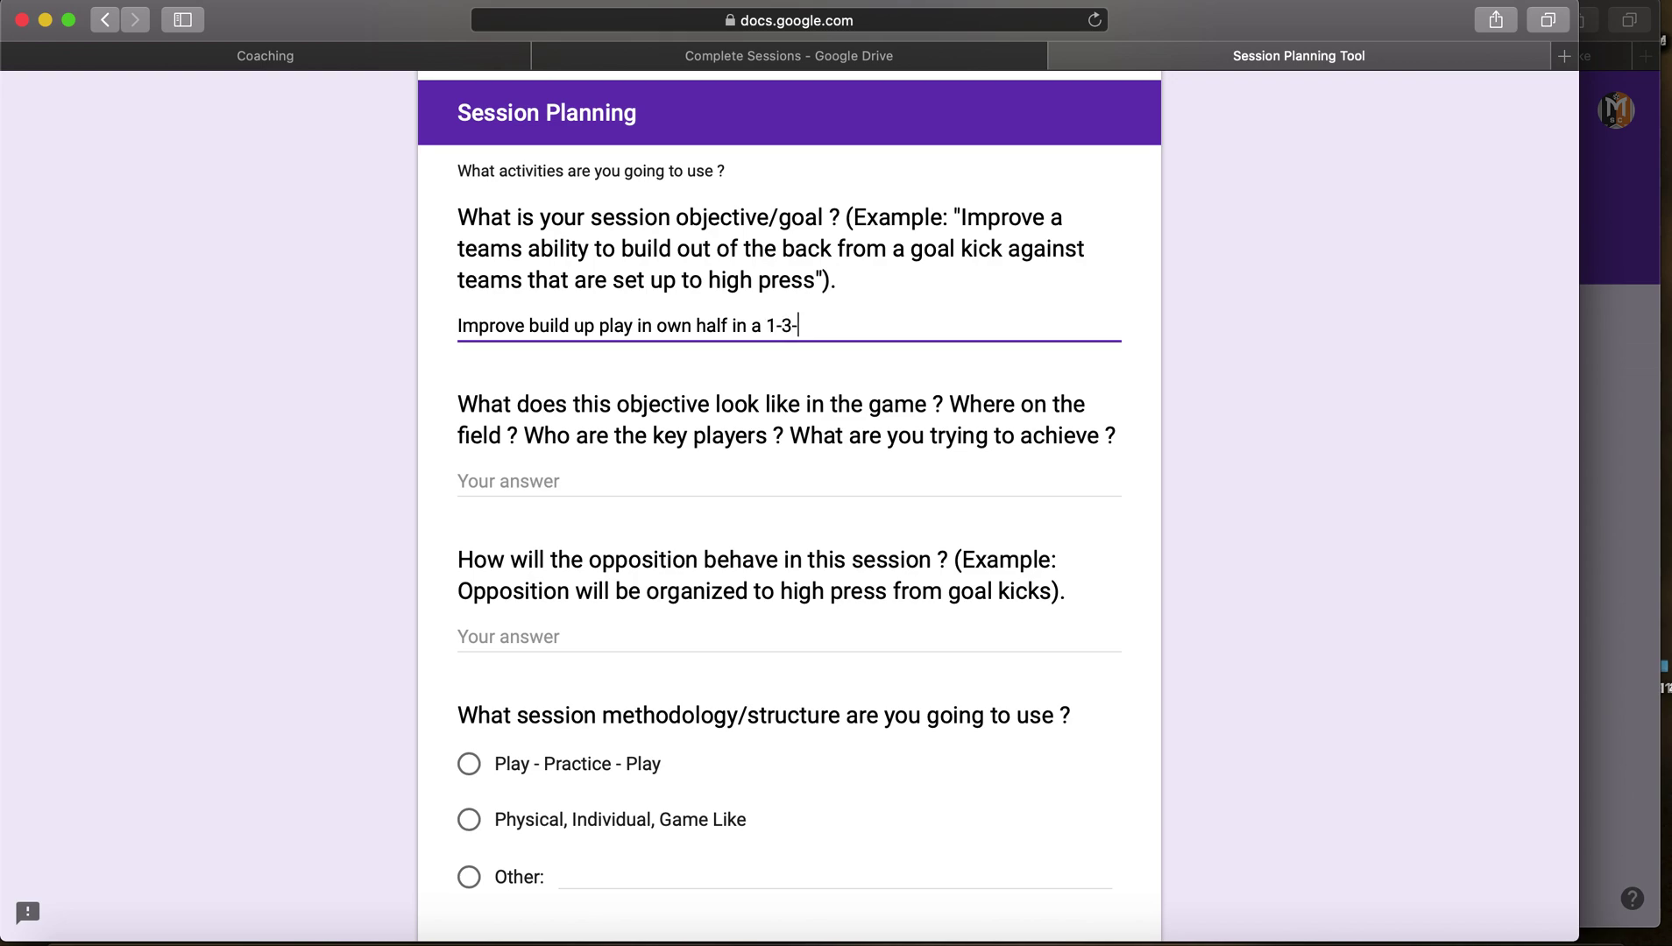
{"action": "type", "text": "5-2 against high pressure."}
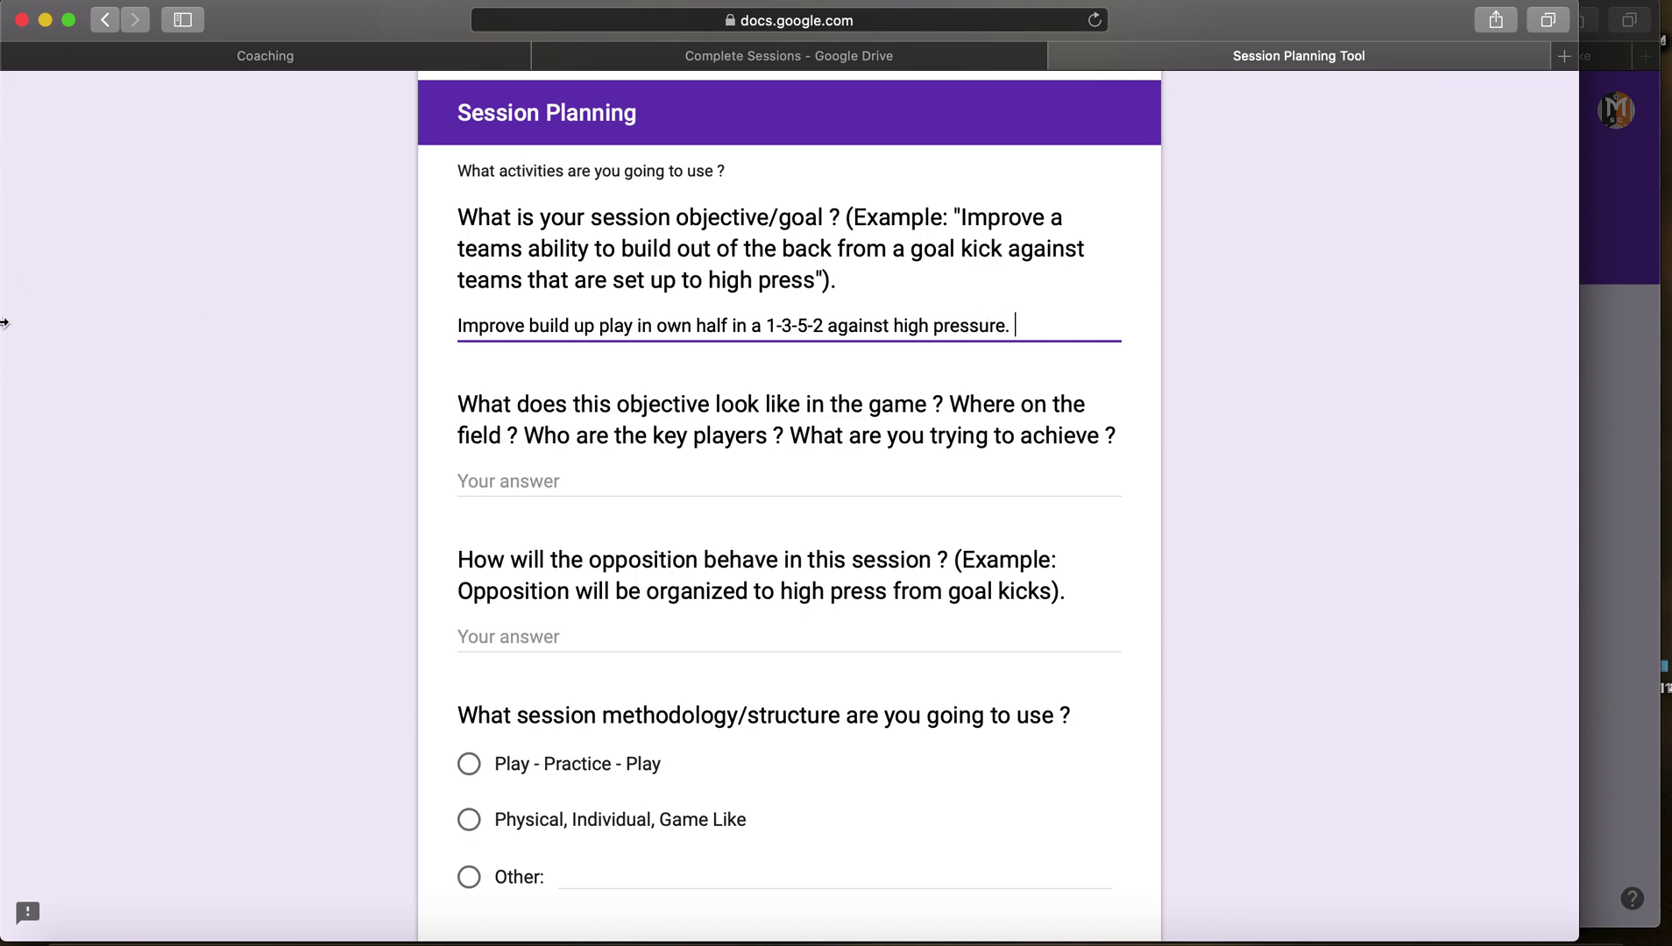
{"action": "left_click", "coordinate": [513, 482]}
{"action": "scroll", "coordinate": [303, 451], "scroll_direction": "down", "scroll_amount": 1}
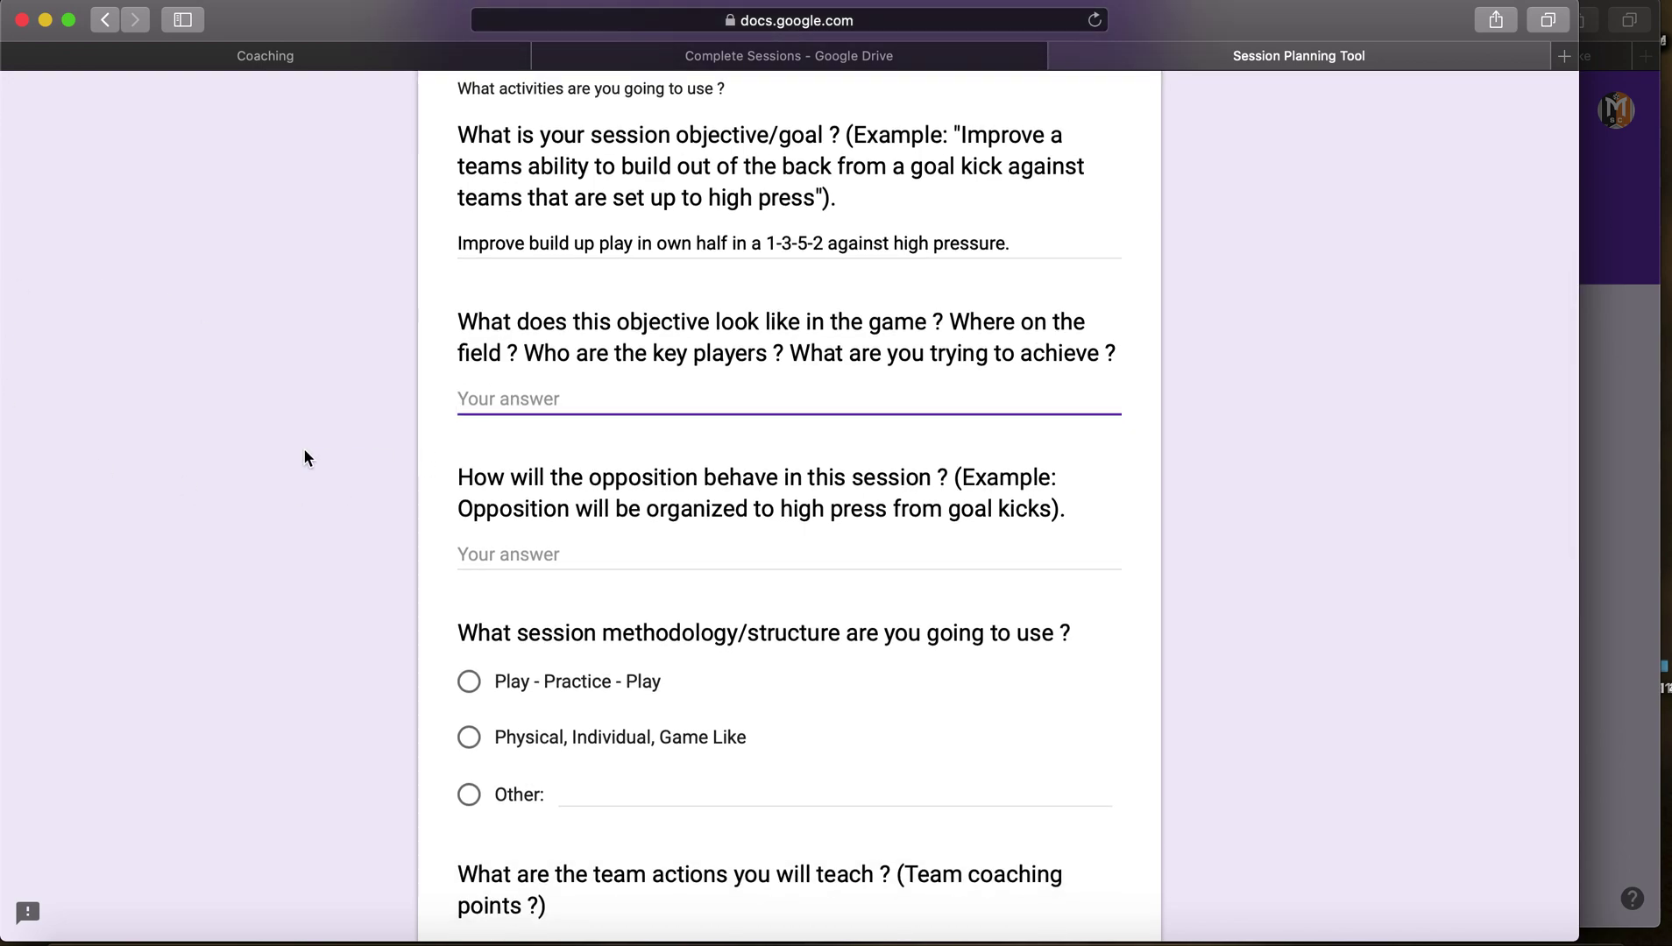
Step: Answer 'Own half, goal kicks, CB's in possession. Progressing possession into the attacking half.'
{"action": "scroll", "coordinate": [303, 448], "scroll_direction": "down", "scroll_amount": 1}
{"action": "type", "text": "Own ha"}
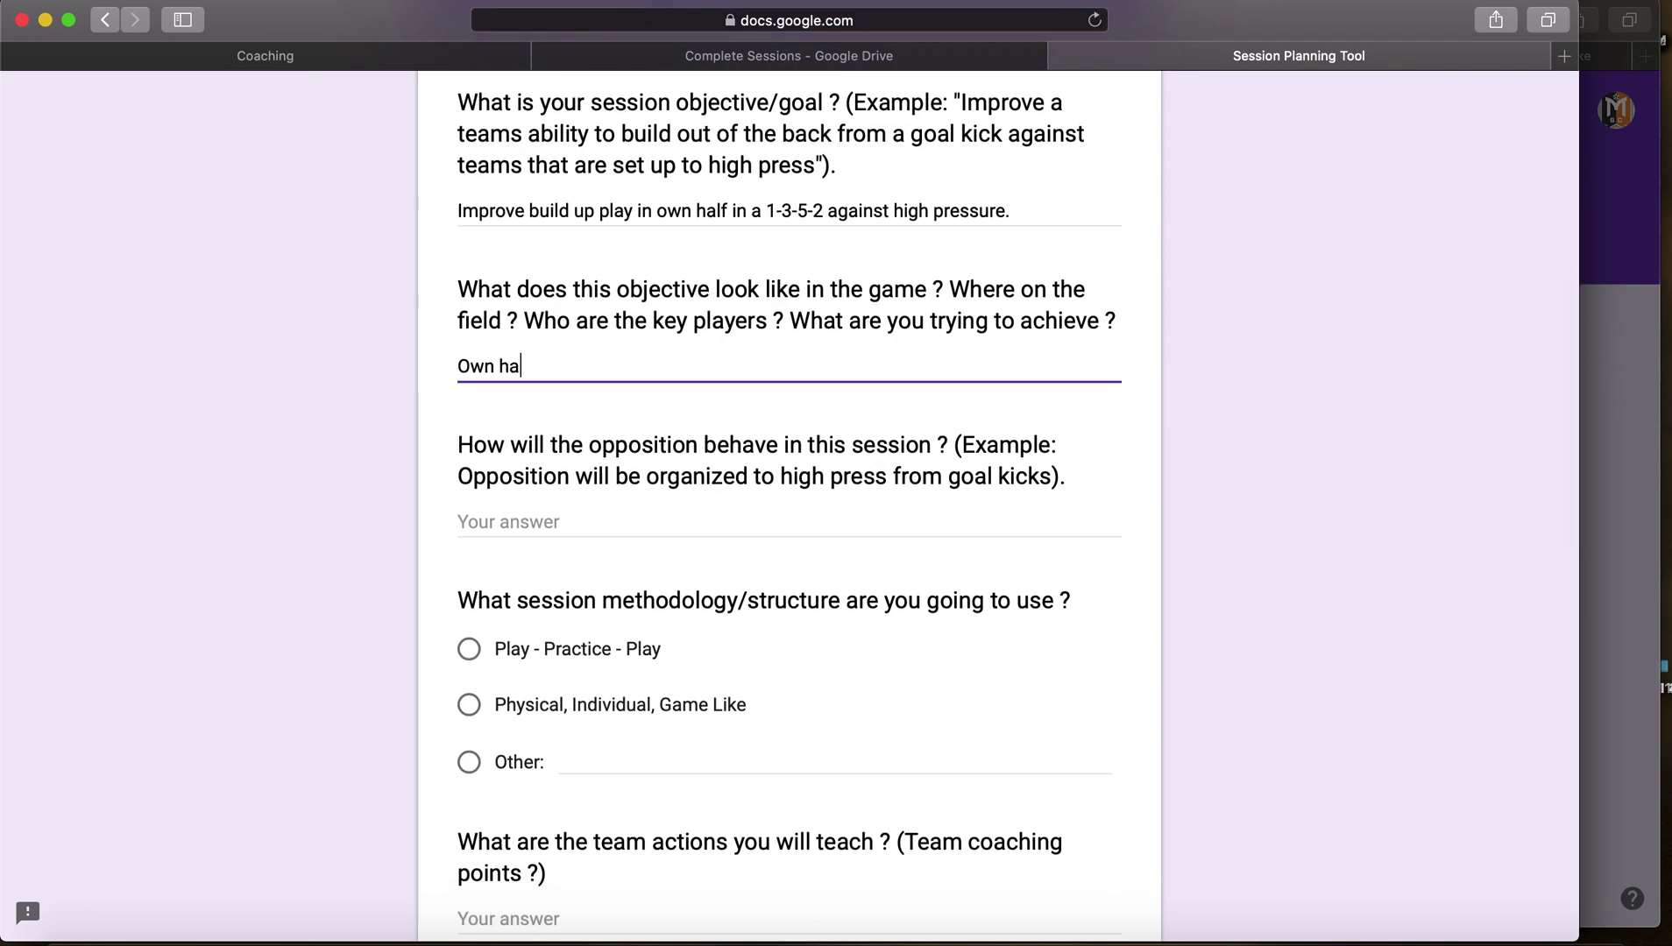
{"action": "type", "text": "lf, goal kicks"}
{"action": "key", "text": "BackSpace"}
{"action": "type", "text": "kicks, CB"}
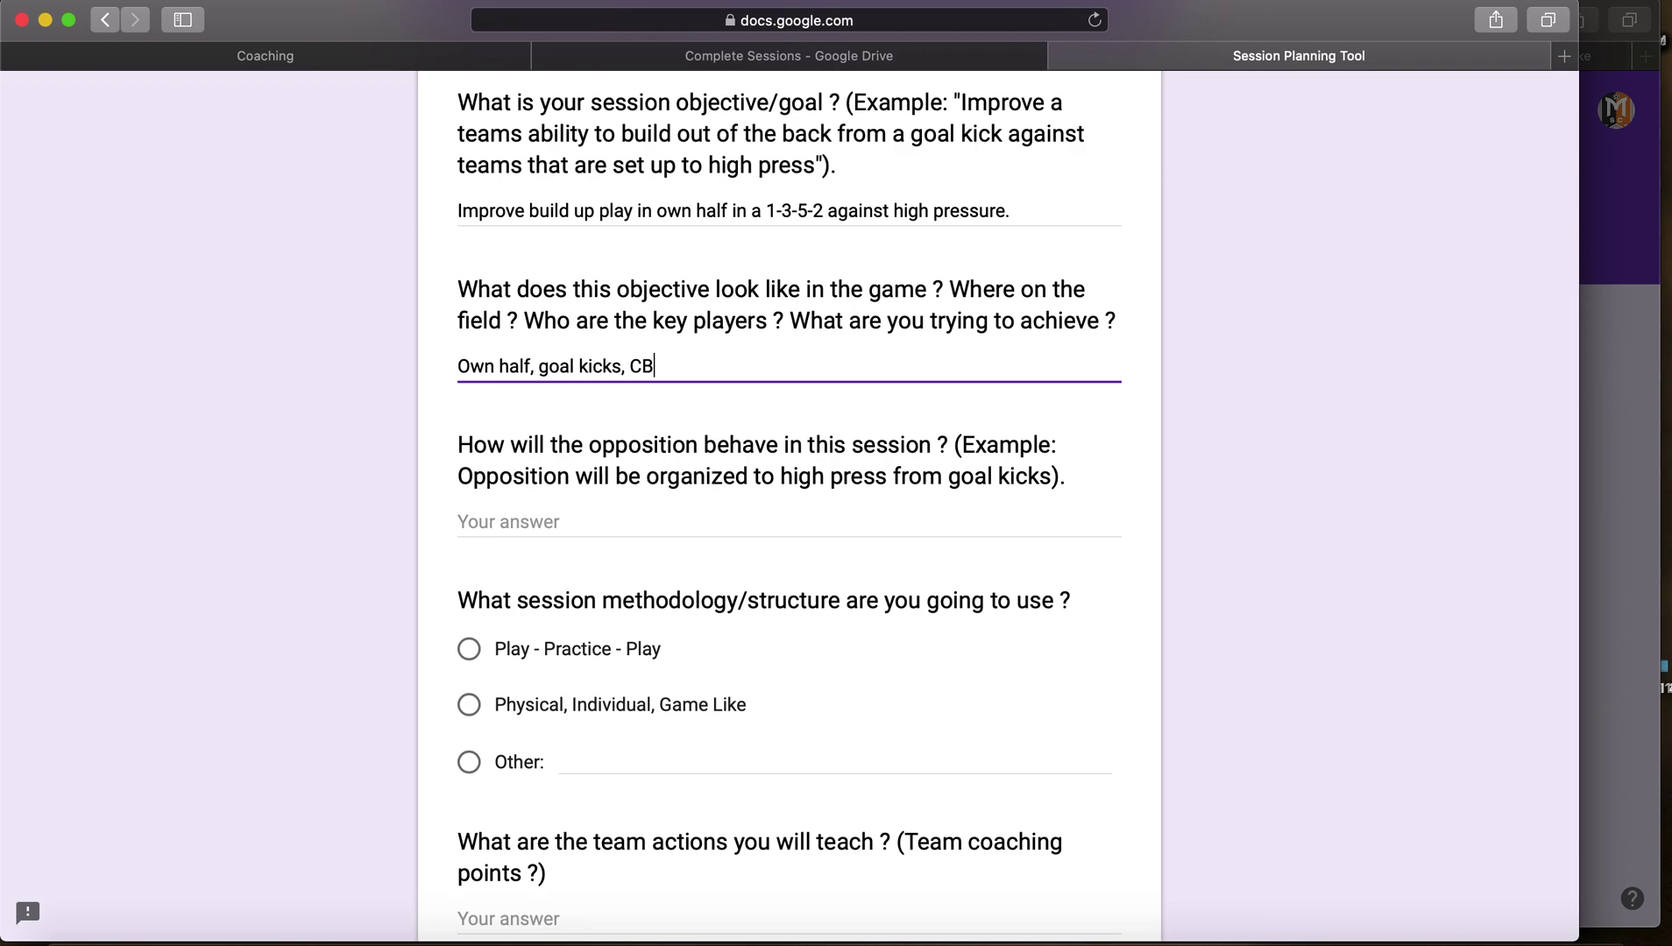
{"action": "type", "text": "'s in possession. Progre"}
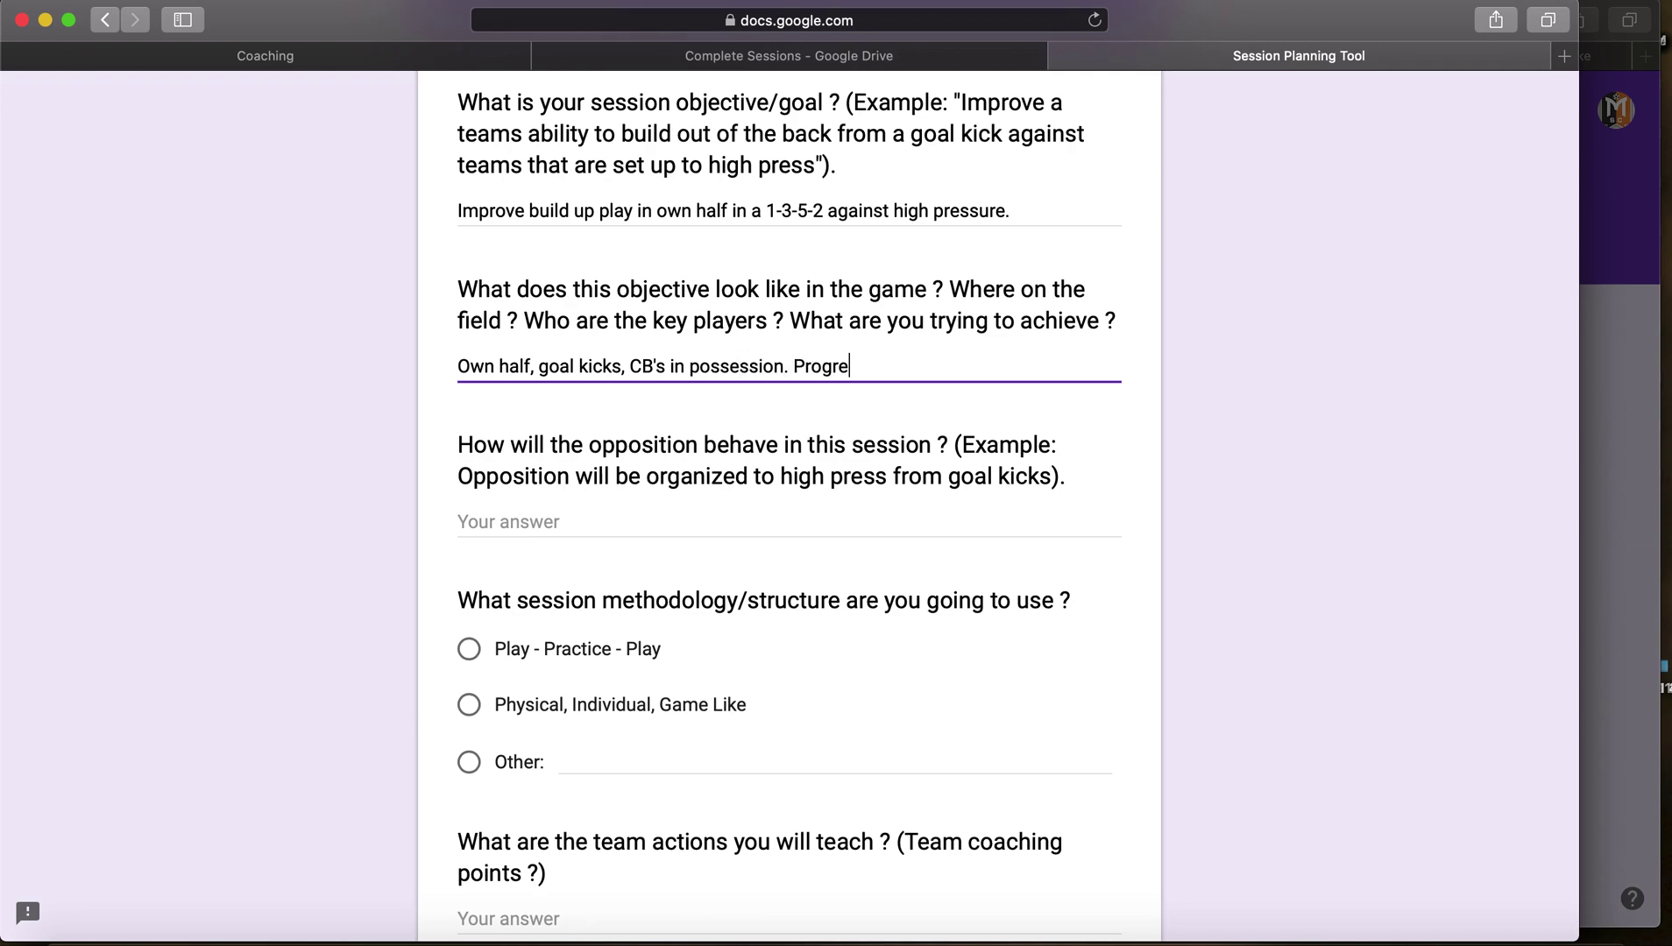
{"action": "type", "text": "ssing possession "}
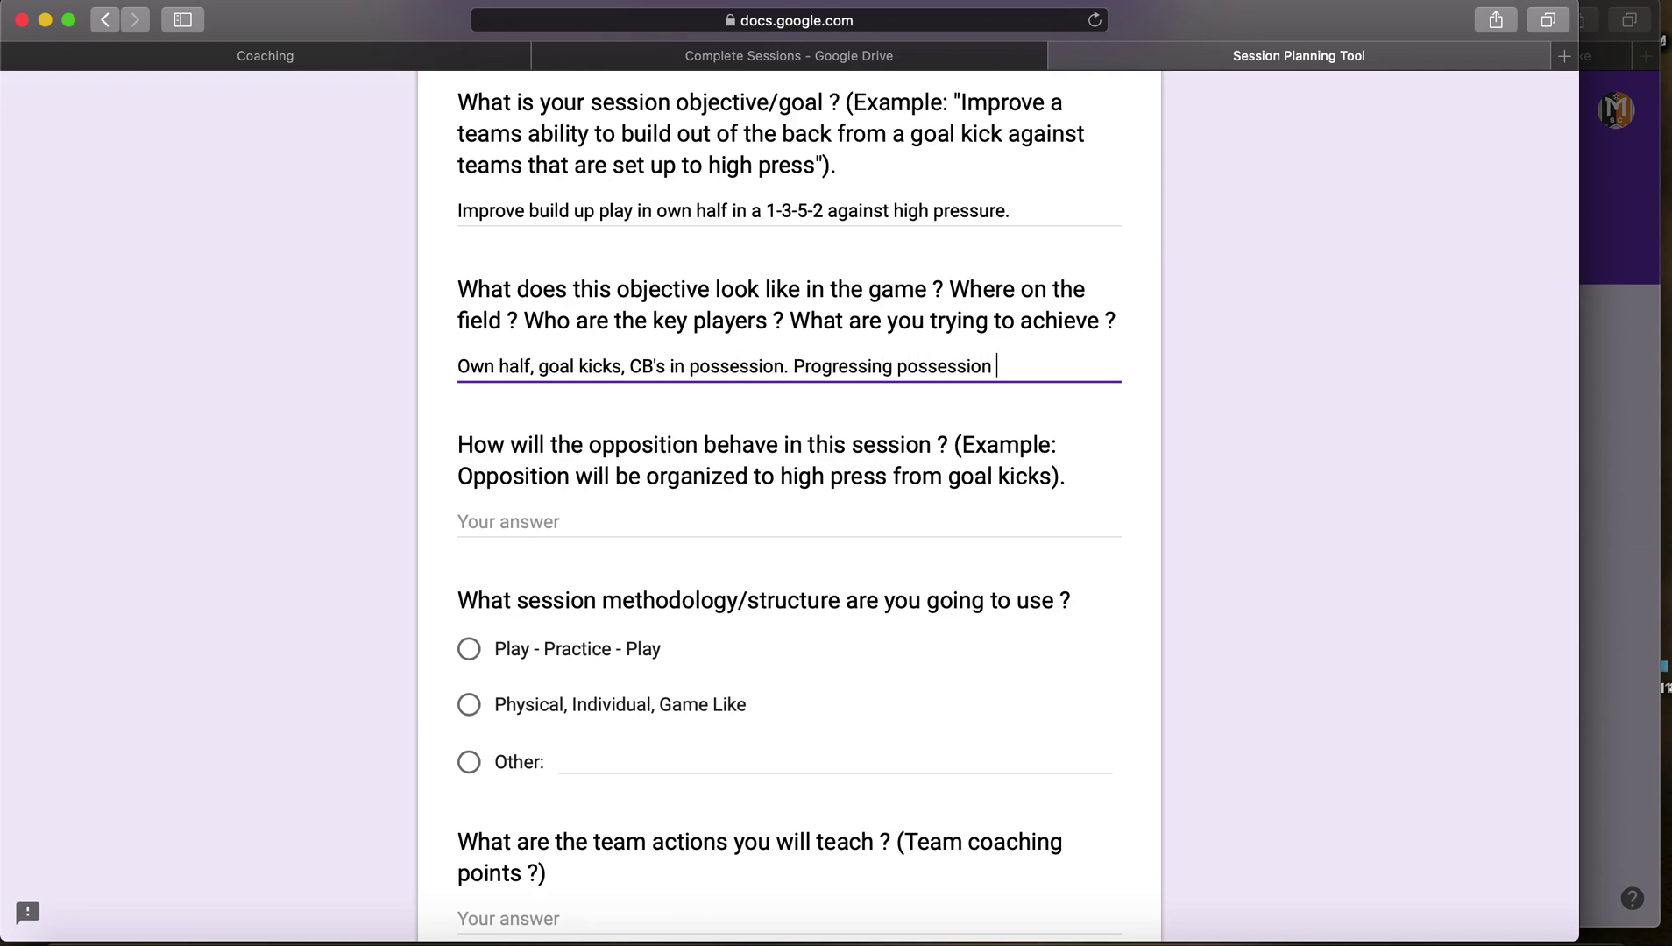
{"action": "type", "text": "into the attacking half"}
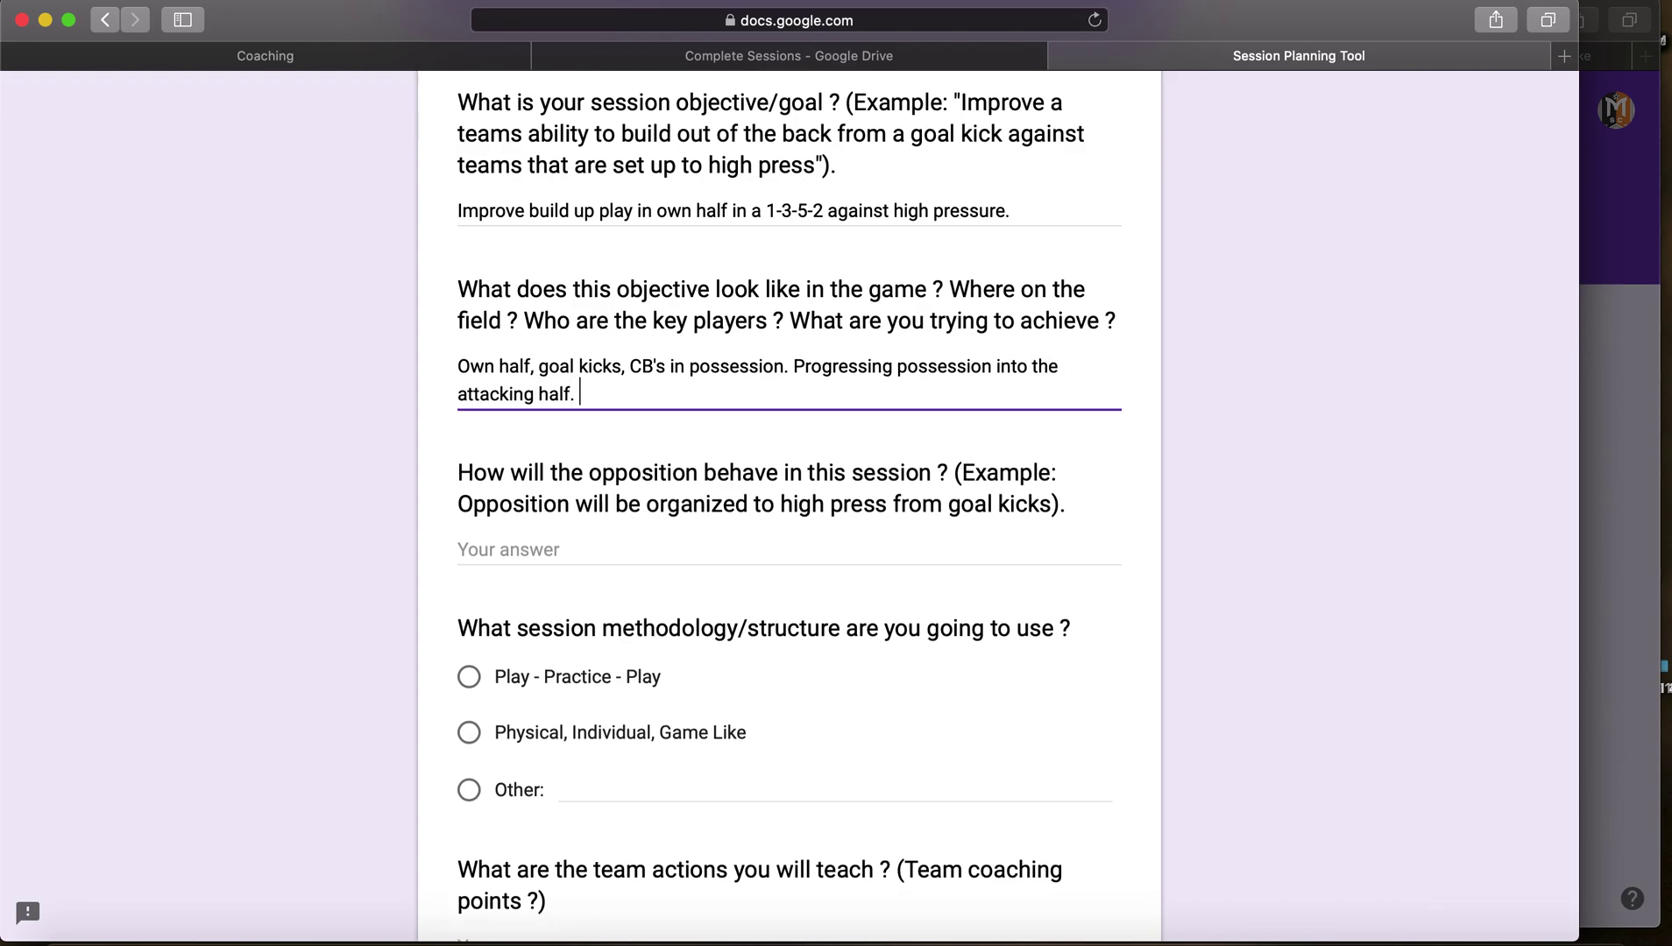
{"action": "scroll", "coordinate": [438, 457], "scroll_direction": "down", "scroll_amount": 3}
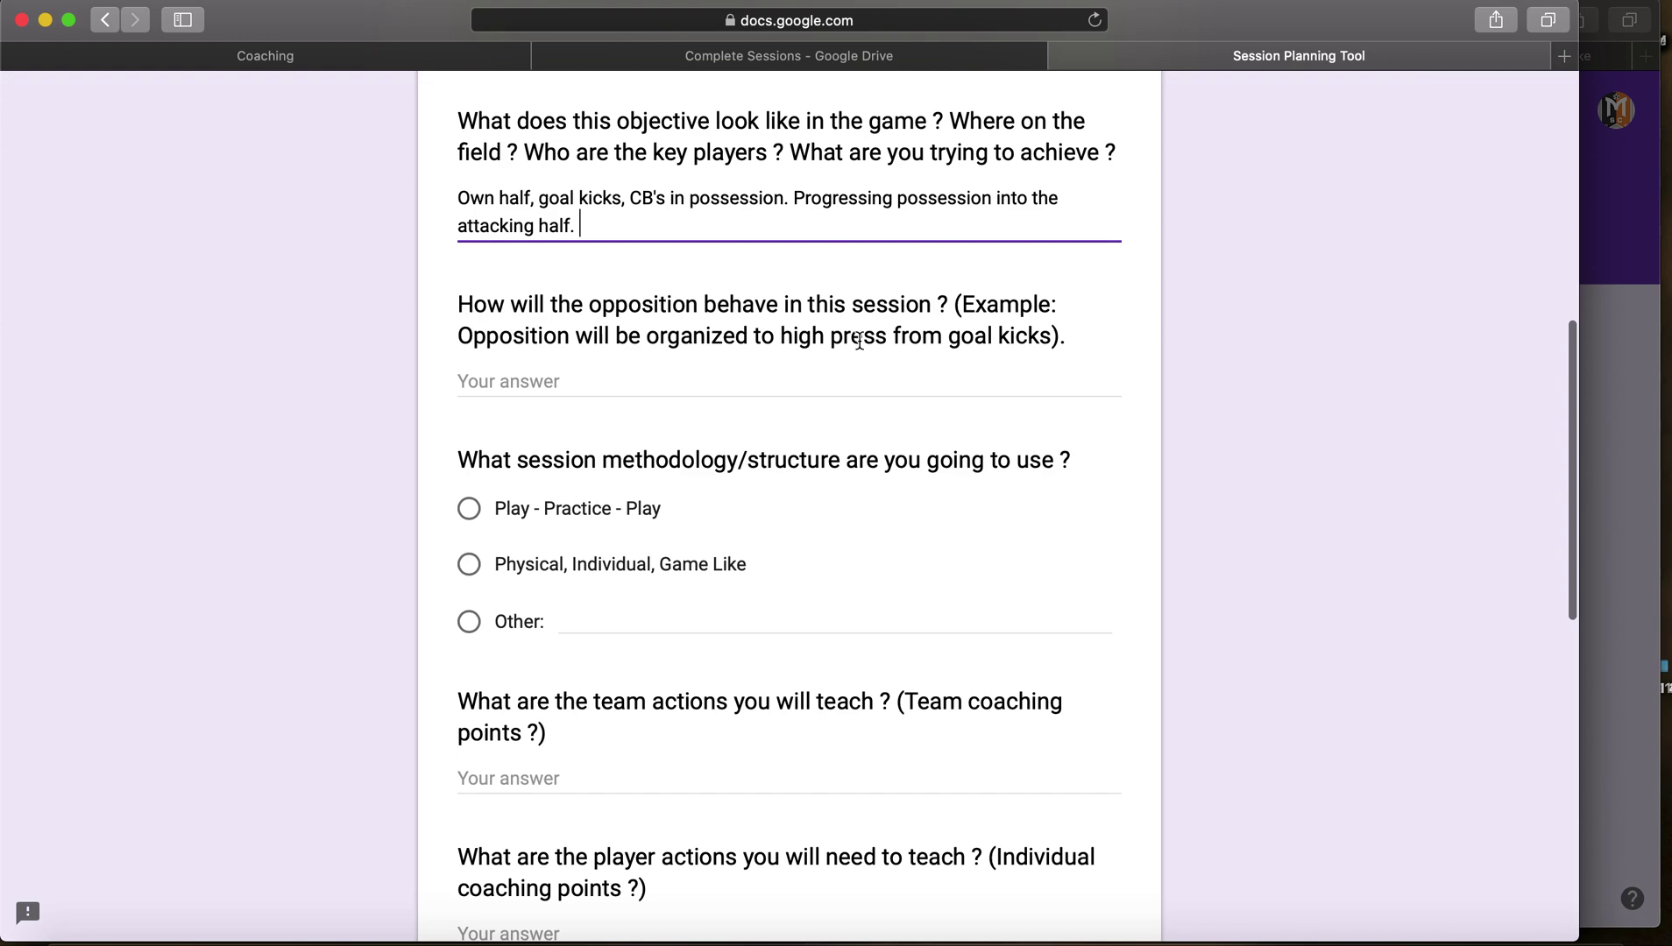
Step: Enter 'High press from goal kicks and open play.' as the opposition behaviour
{"action": "left_click", "coordinate": [668, 386]}
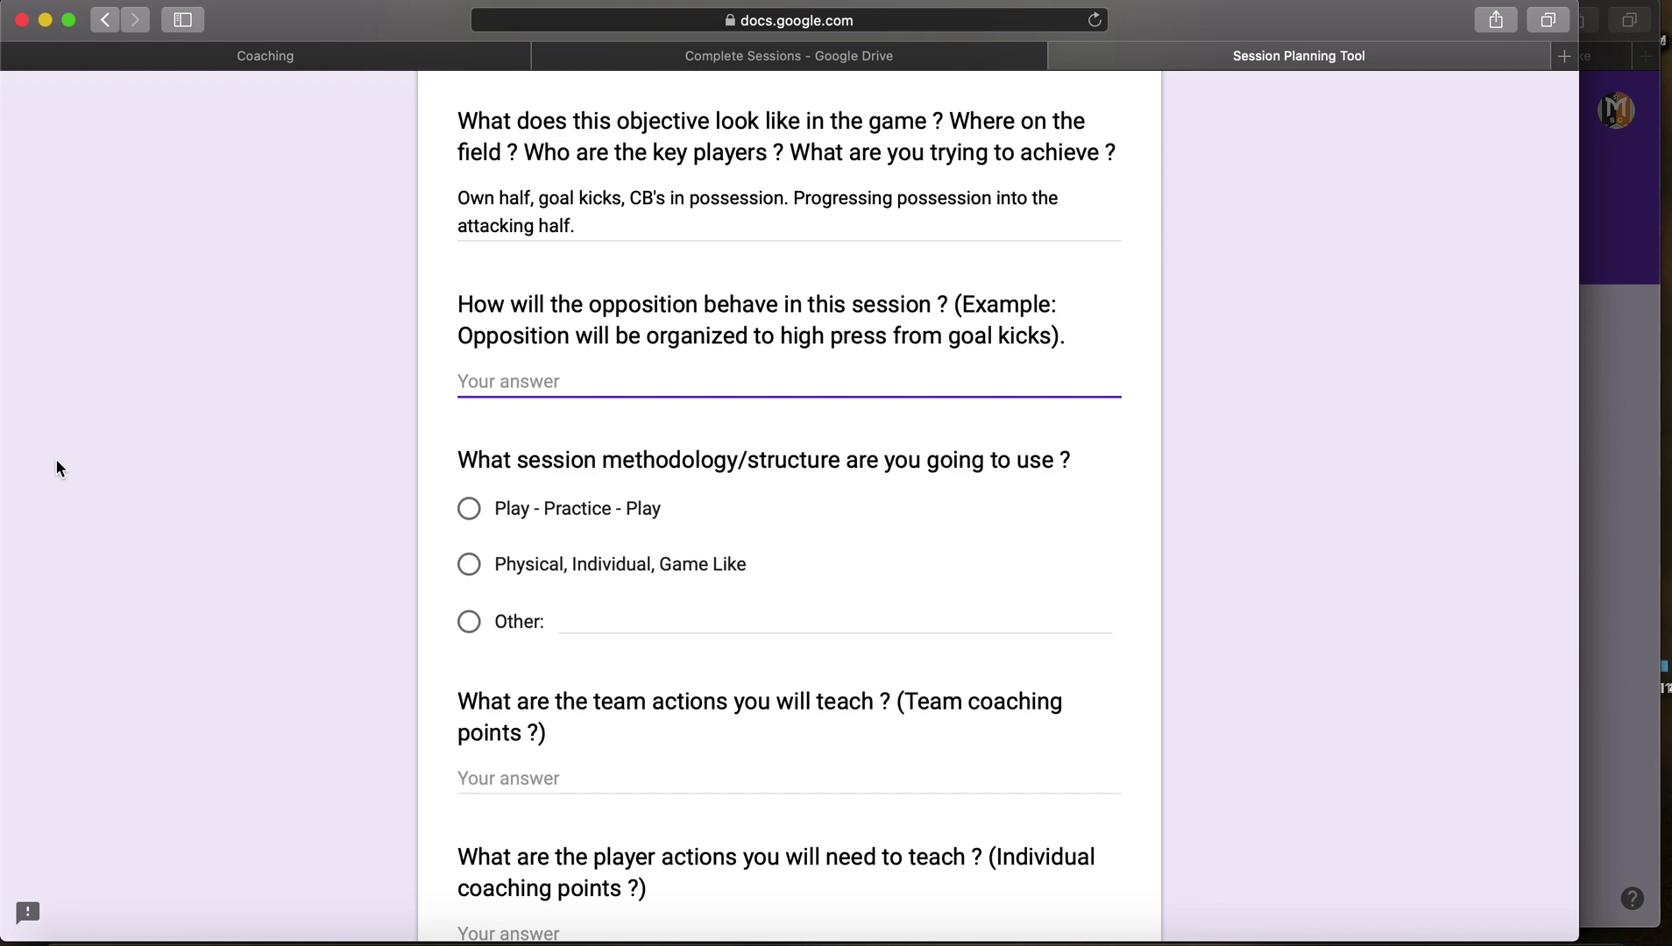
{"action": "type", "text": "High press from goalkicks"}
{"action": "key", "text": "BackSpace"}
{"action": "key", "text": "BackSpace"}
{"action": "key", "text": "BackSpace"}
{"action": "key", "text": "BackSpace"}
{"action": "type", "text": "icks and open play."}
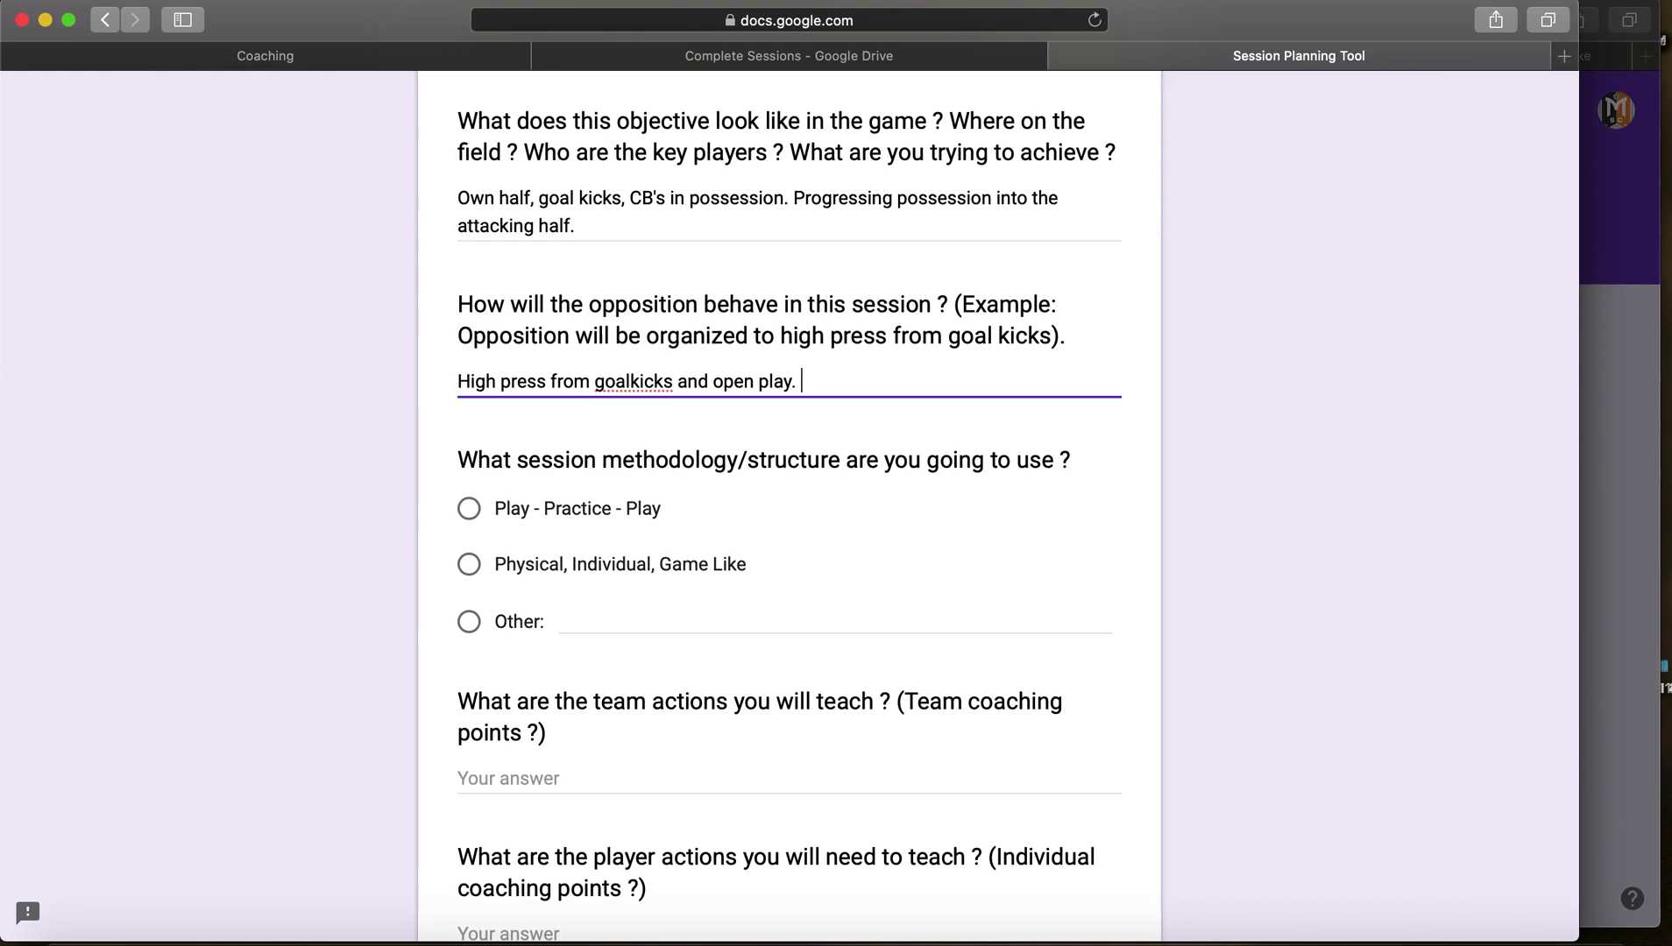
{"action": "left_click", "coordinate": [631, 378]}
{"action": "scroll", "coordinate": [381, 396], "scroll_direction": "down", "scroll_amount": 2}
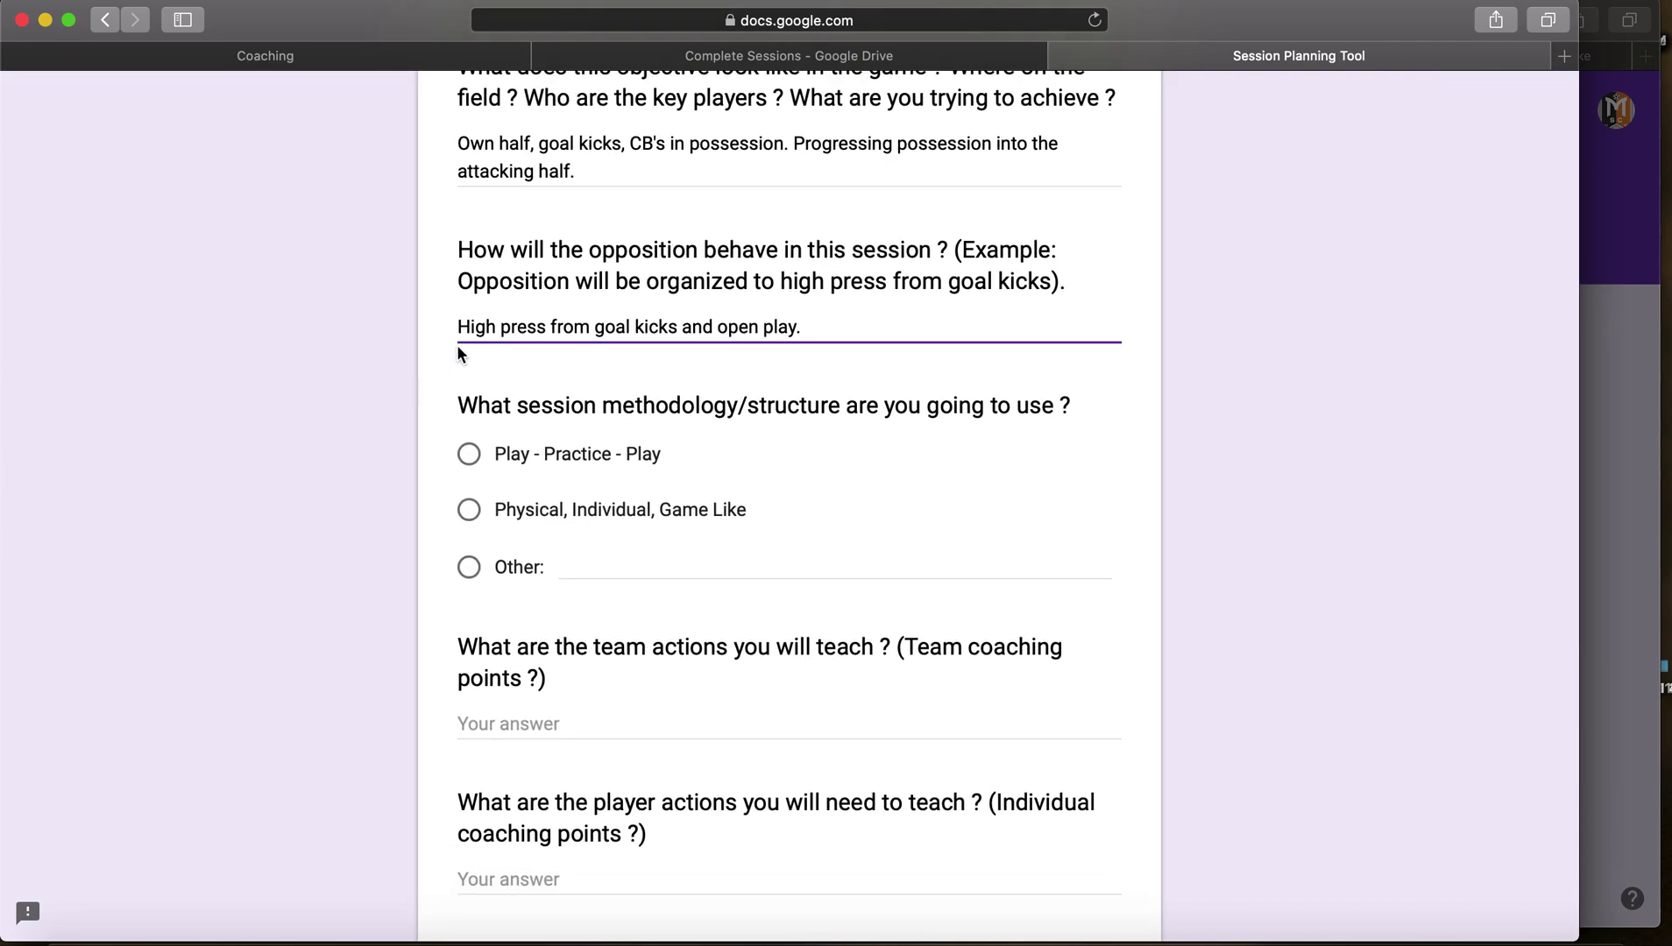
{"action": "scroll", "coordinate": [372, 403], "scroll_direction": "down", "scroll_amount": 5}
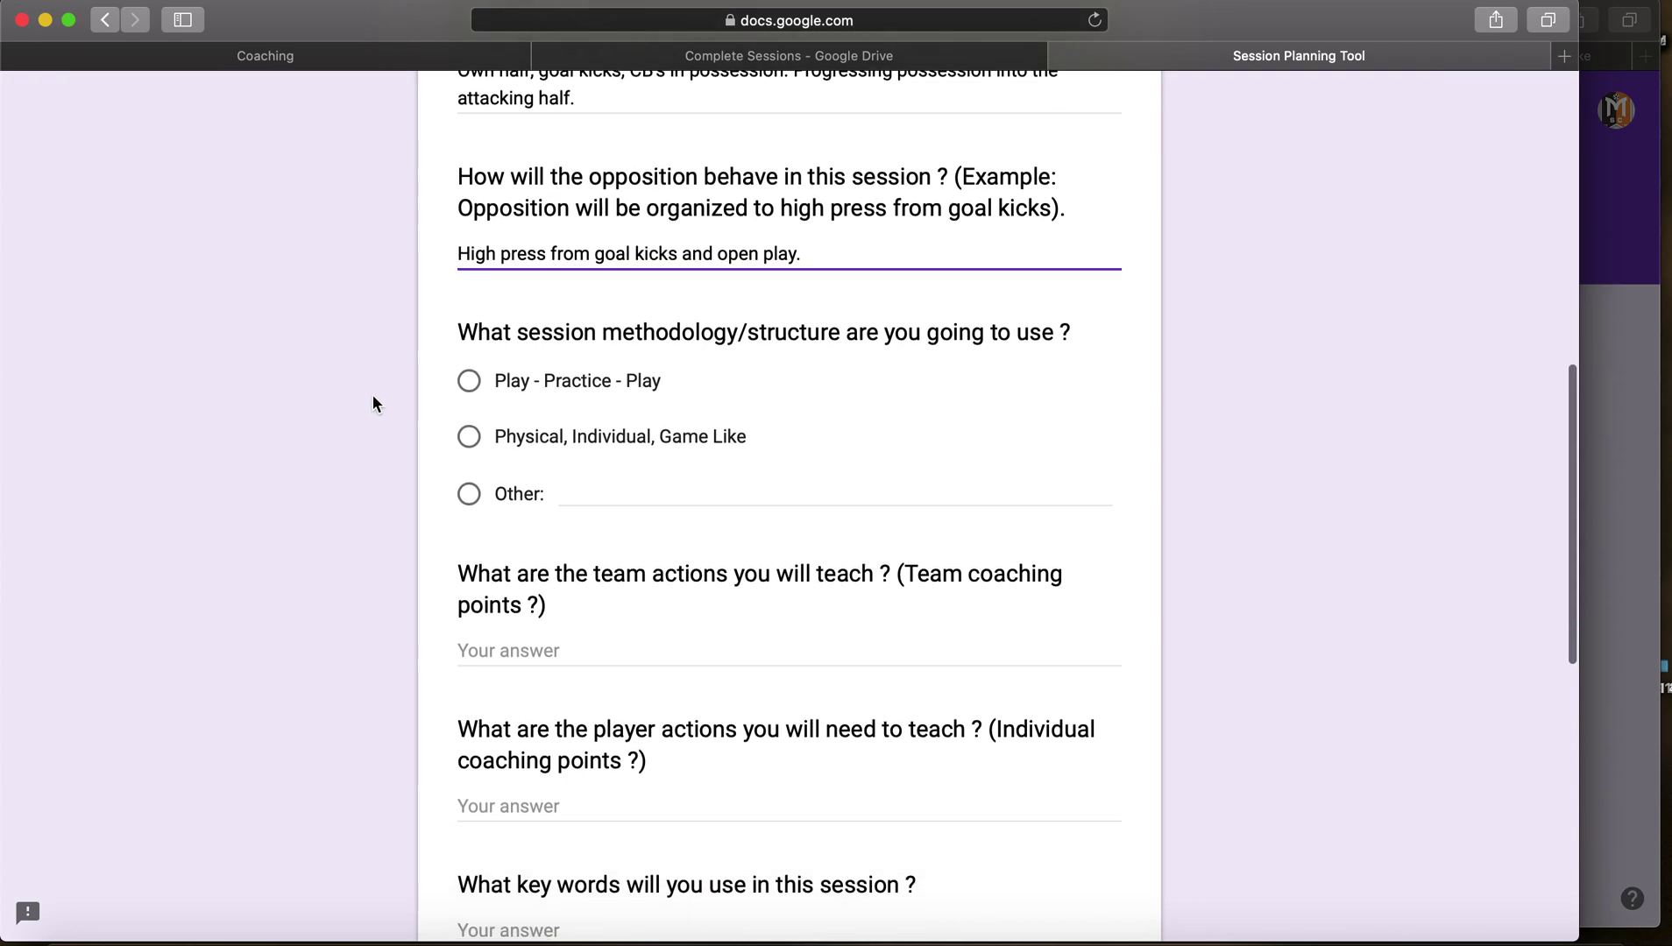
{"action": "scroll", "coordinate": [373, 397], "scroll_direction": "up", "scroll_amount": 10}
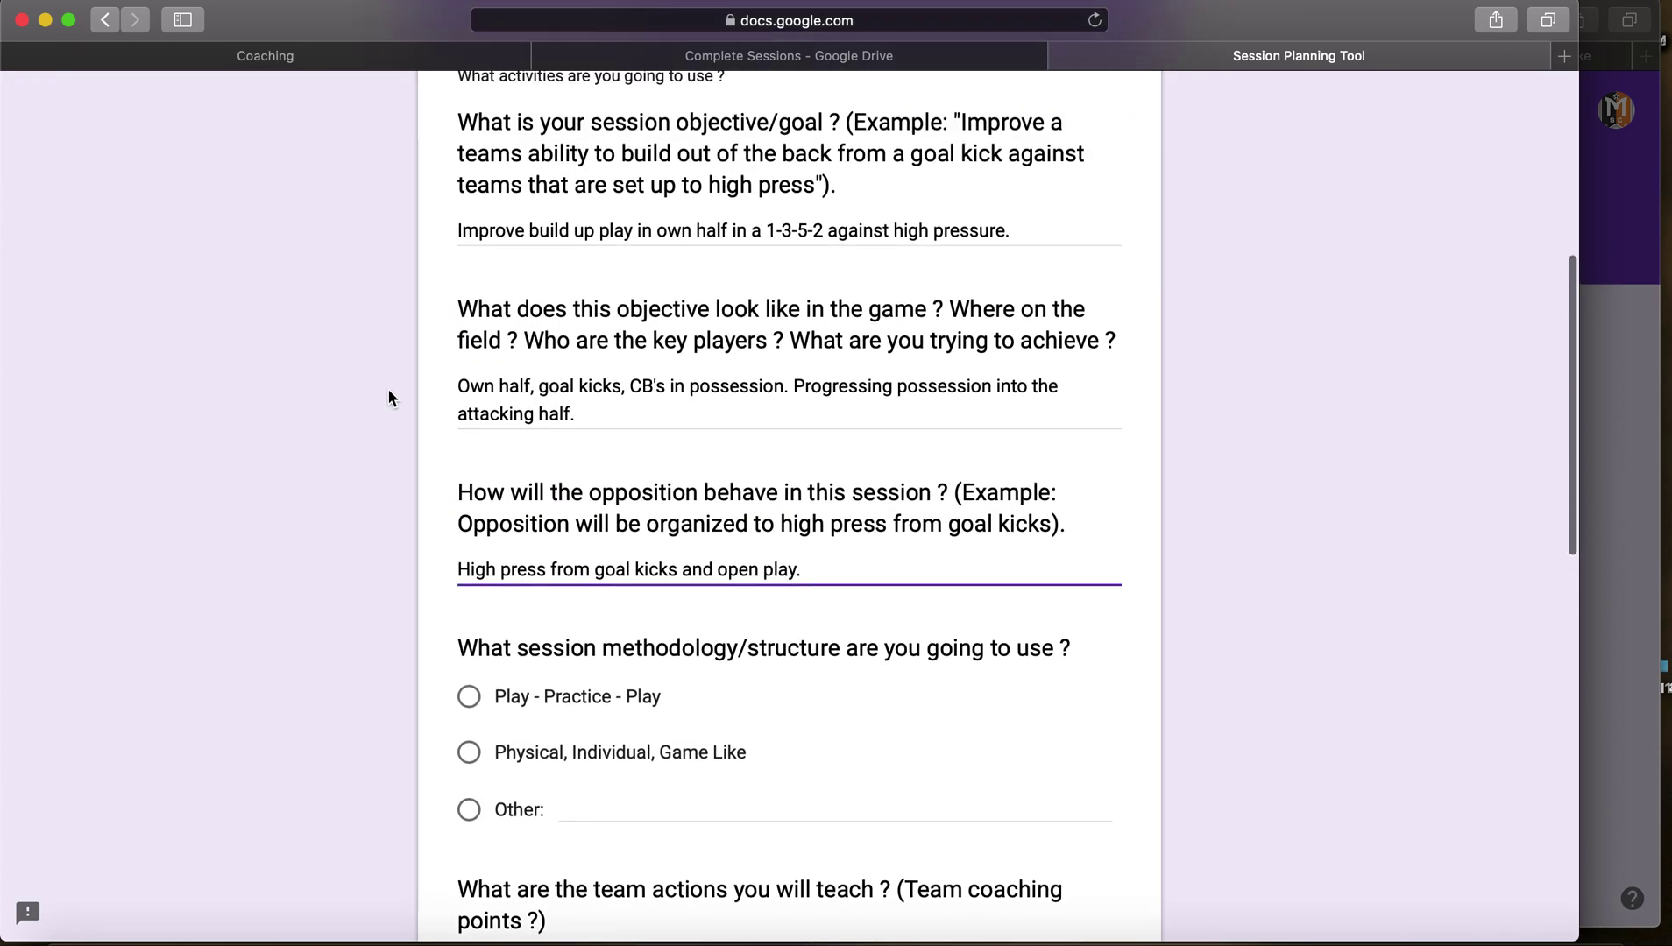
{"action": "scroll", "coordinate": [694, 602], "scroll_direction": "down", "scroll_amount": 10}
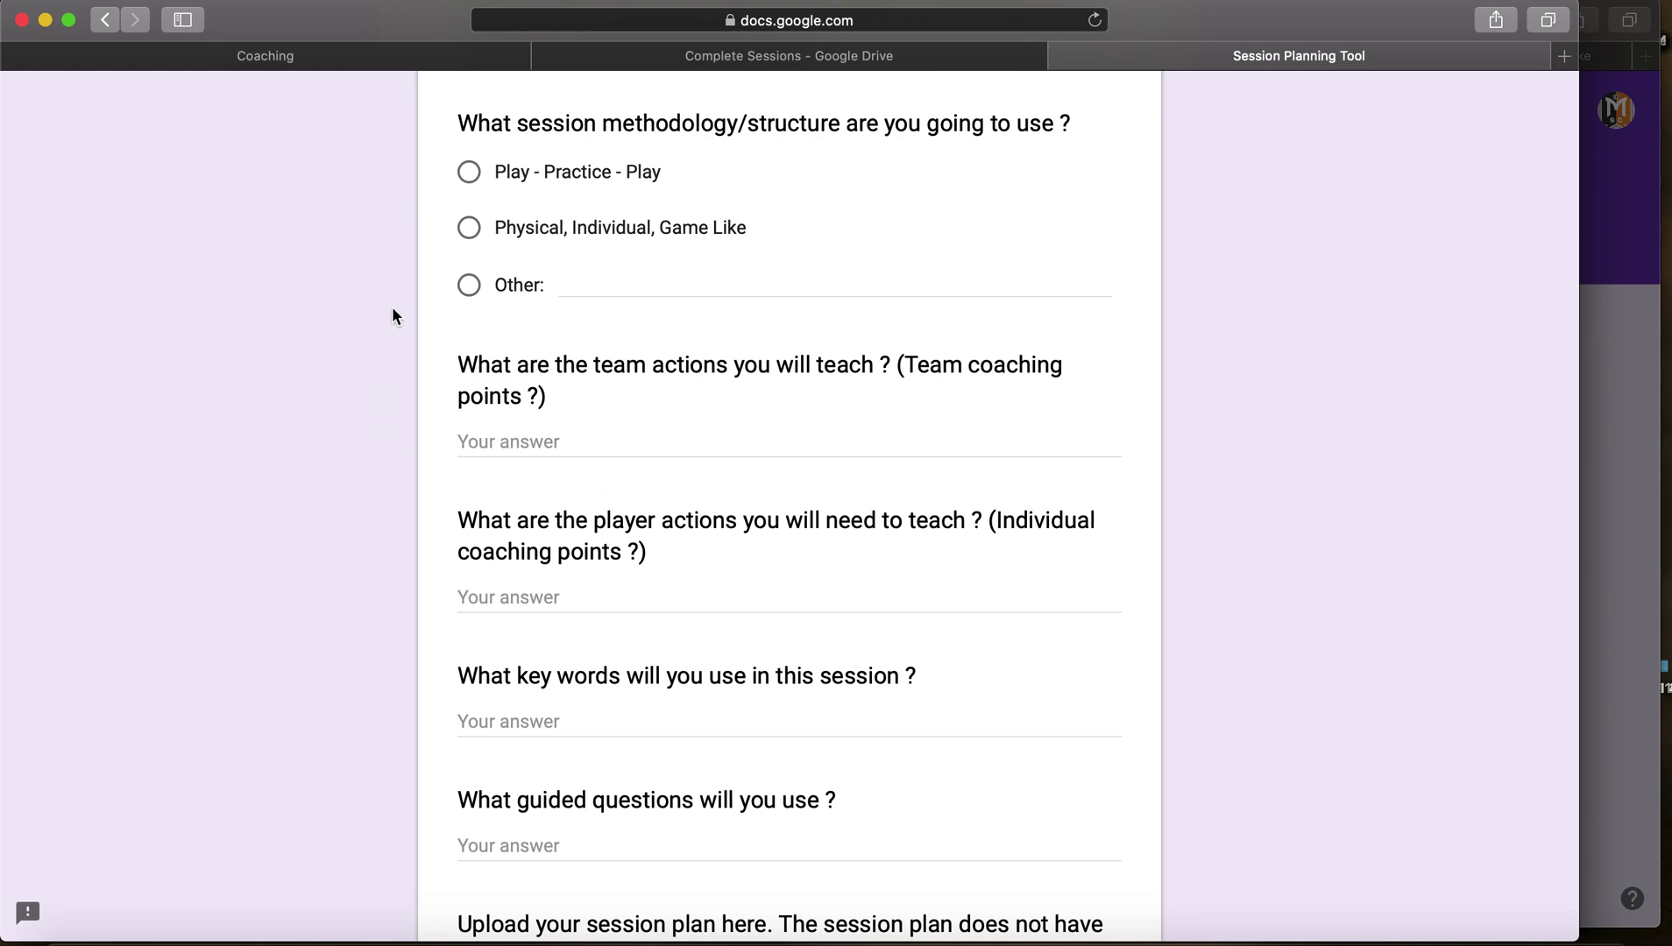
Step: Pick the Physical, Individual, Game Like methodology and list team actions: spread out, passing options, play forward, switch play
{"action": "left_click", "coordinate": [465, 223]}
{"action": "scroll", "coordinate": [362, 226], "scroll_direction": "down", "scroll_amount": 5}
{"action": "left_click", "coordinate": [535, 194]}
{"action": "type", "text": "Spread out, ce"}
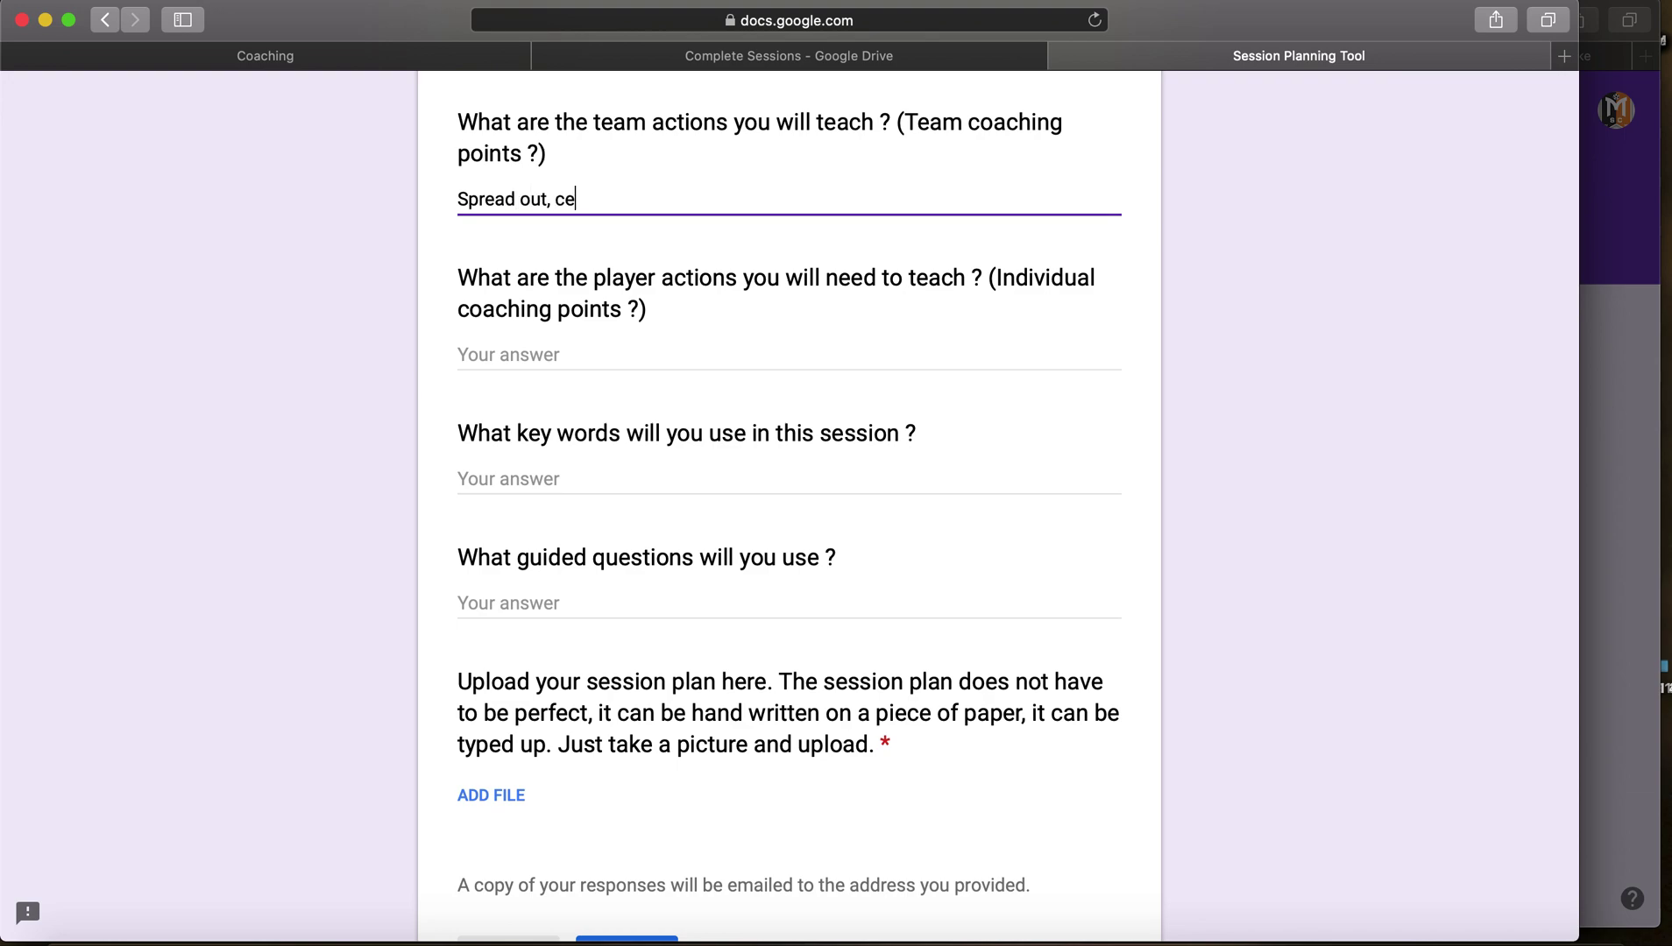
{"action": "key", "text": "BackSpace"}
{"action": "type", "text": "reate passing options, "}
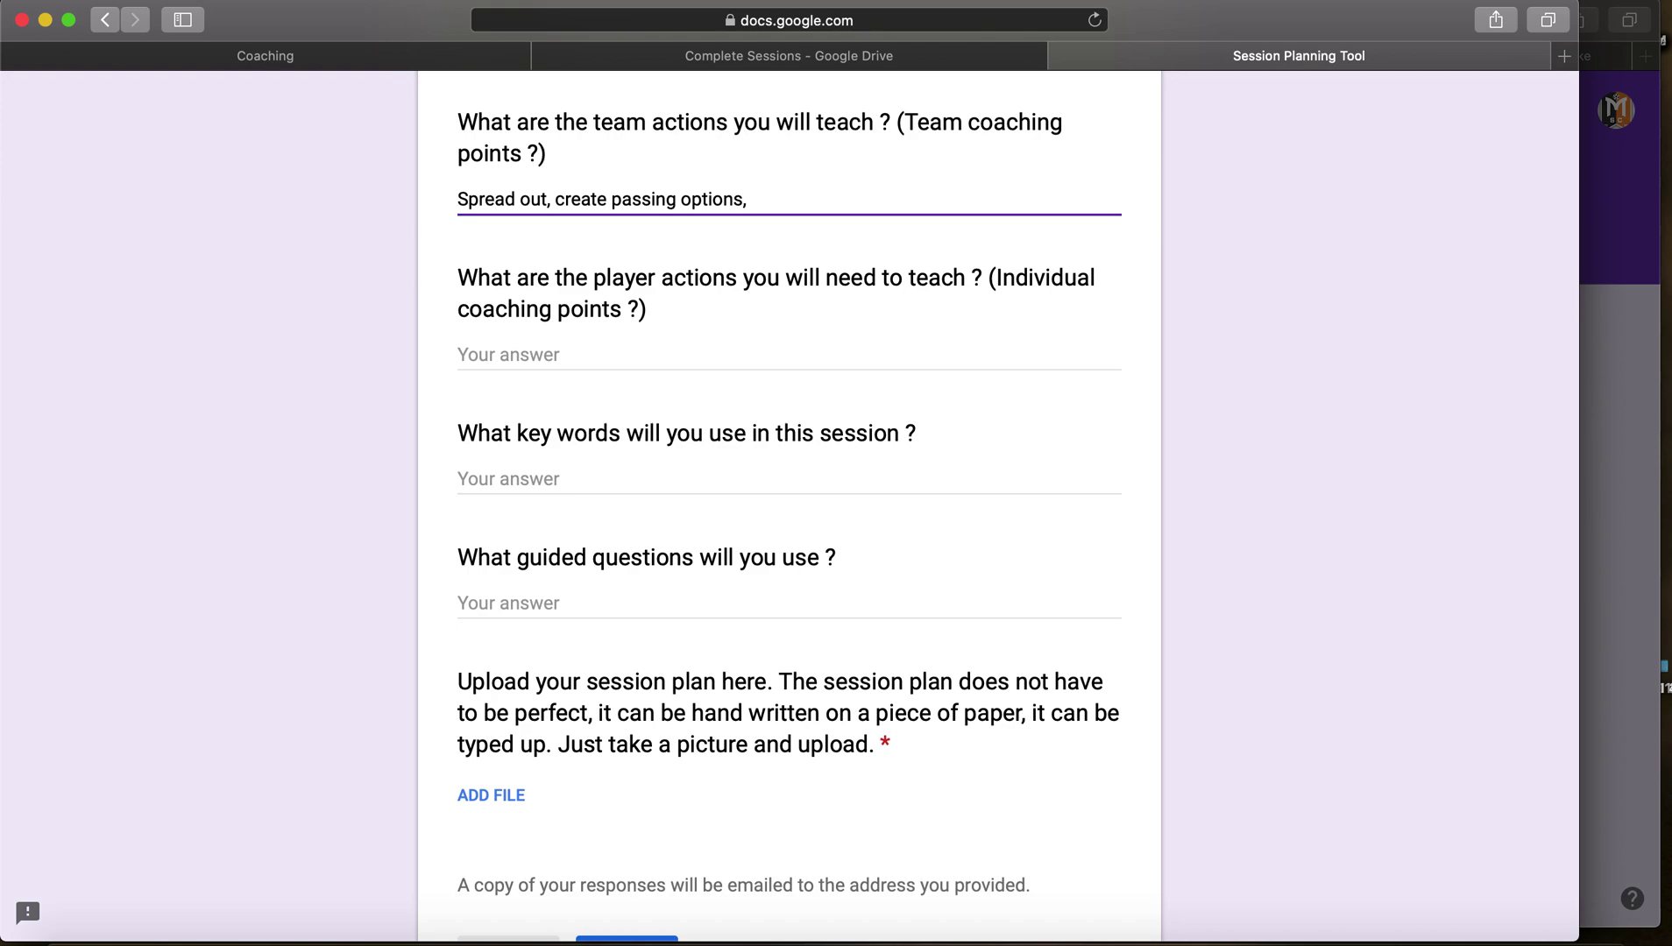
{"action": "type", "text": "play forward, and switch th"}
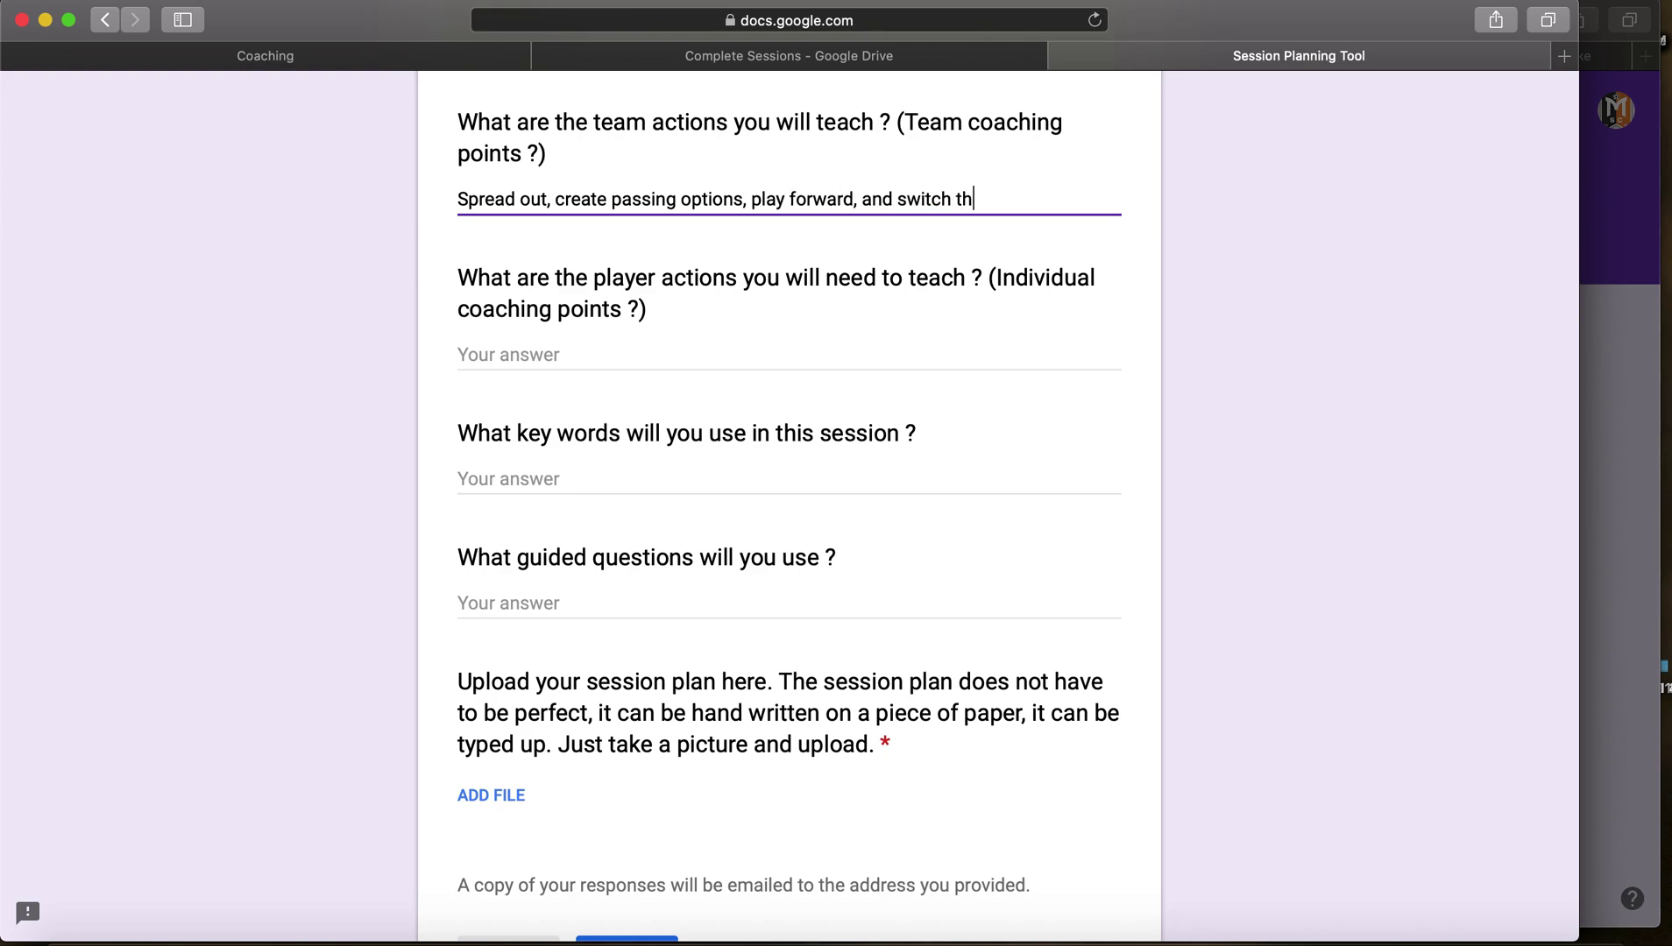
{"action": "type", "text": "e play. (Priority or"}
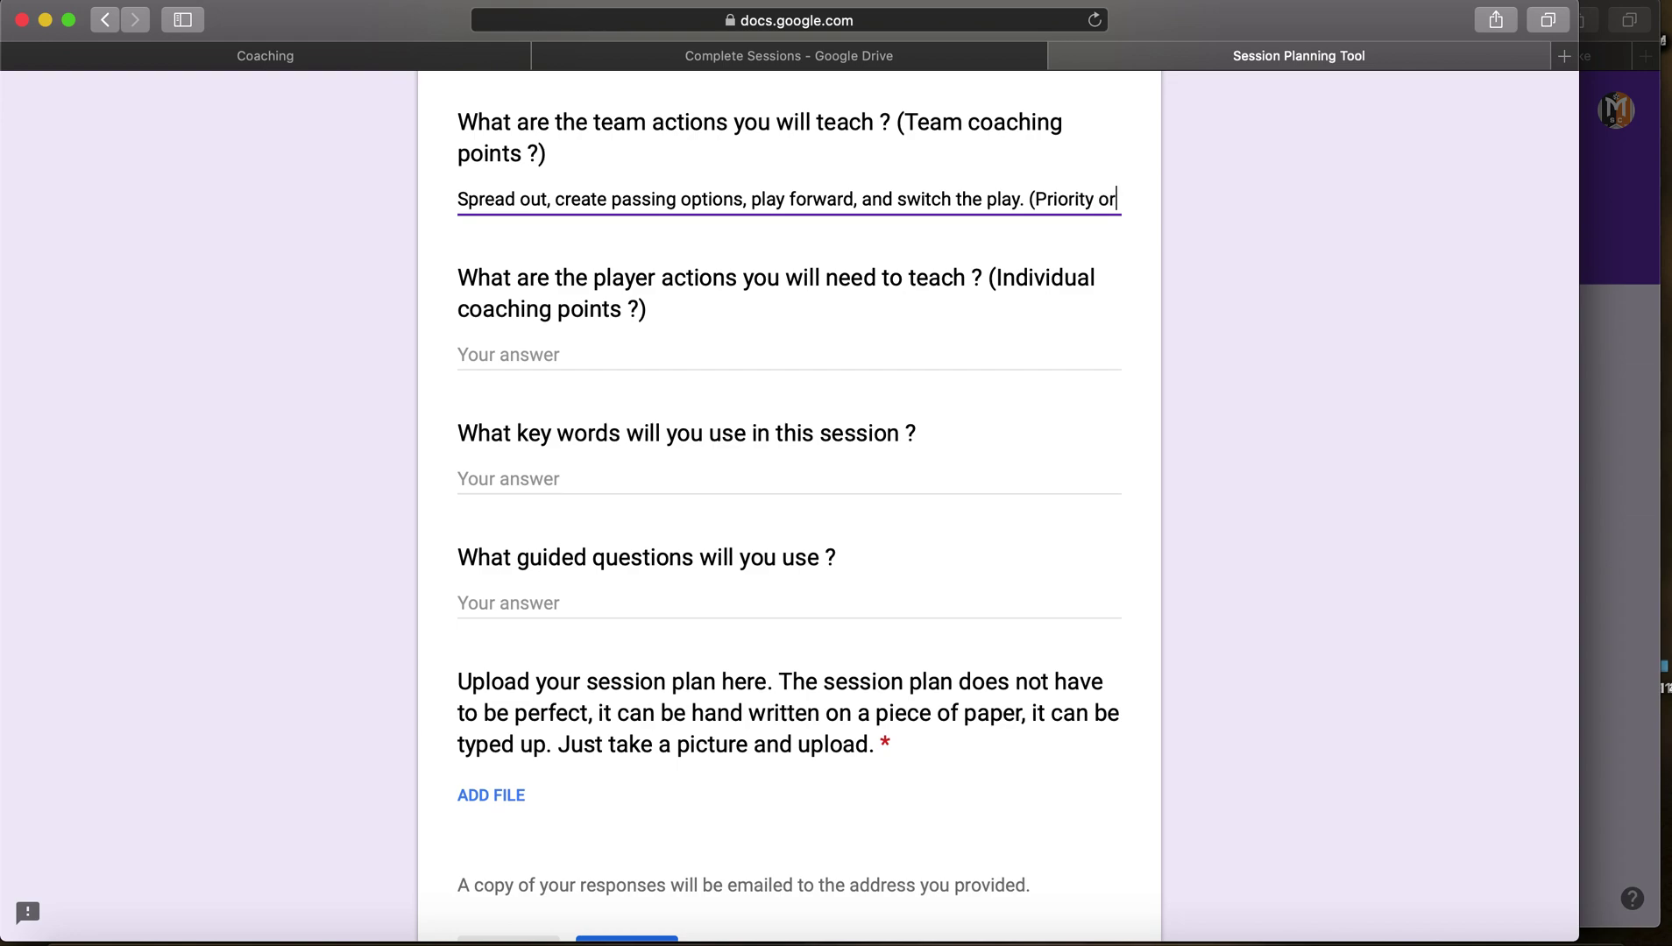
{"action": "type", "text": "der)"}
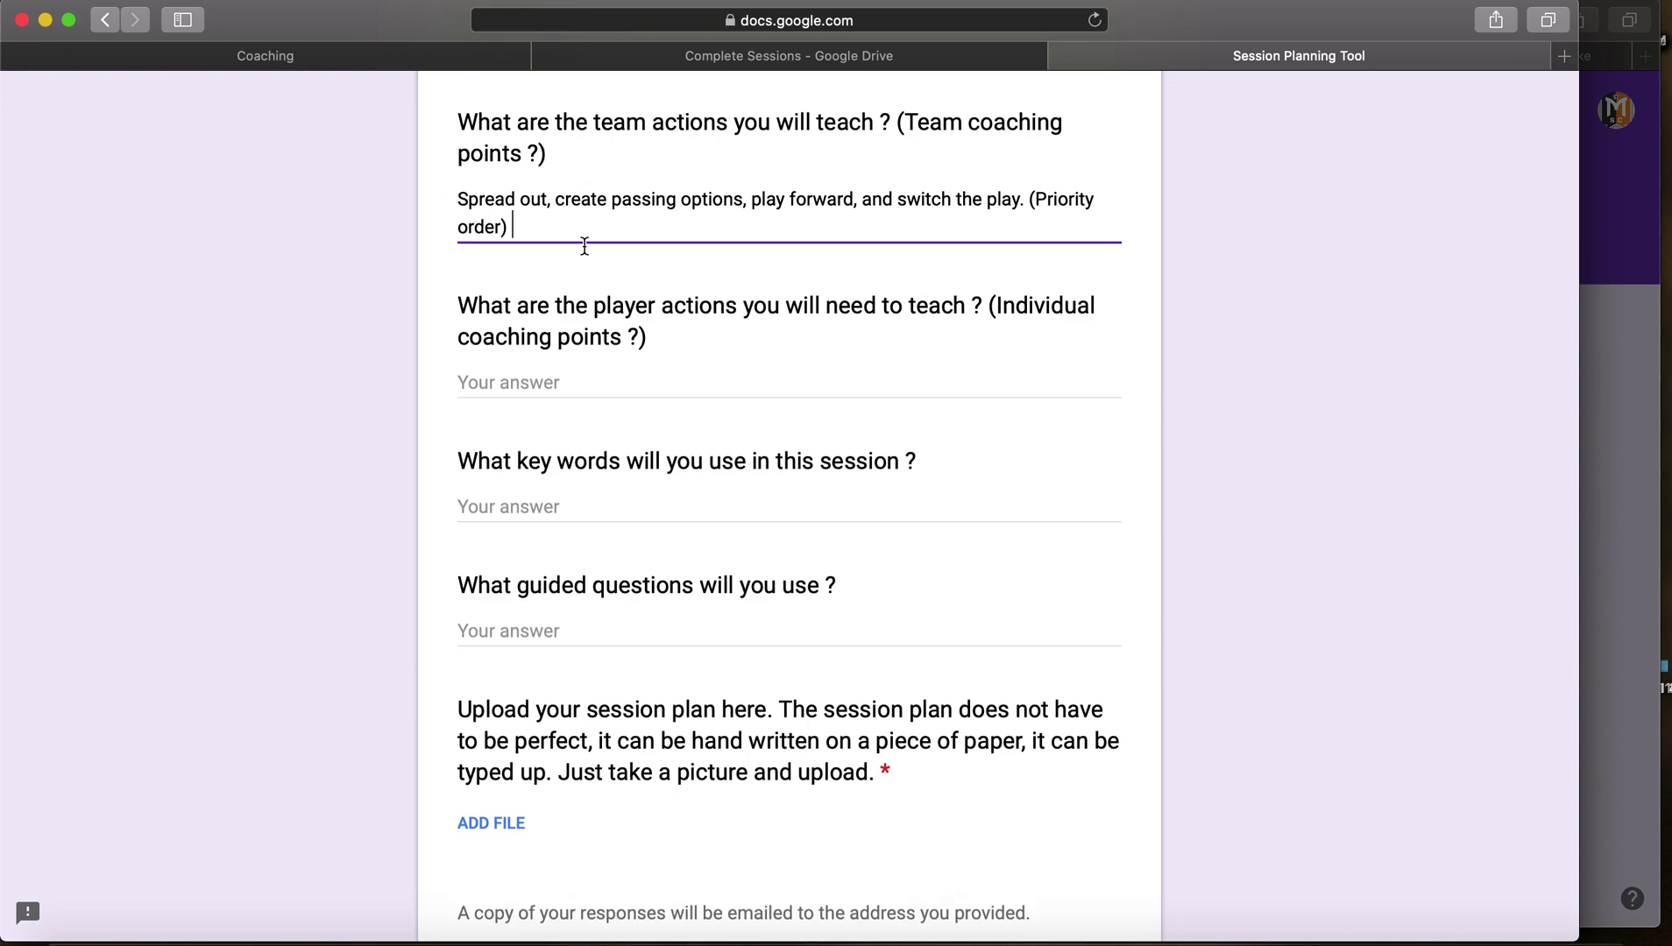
Step: Enter 'Receive across body, awareness and decision on and off the ball (movement)' as the player-actions answer and review it
{"action": "left_click", "coordinate": [542, 383]}
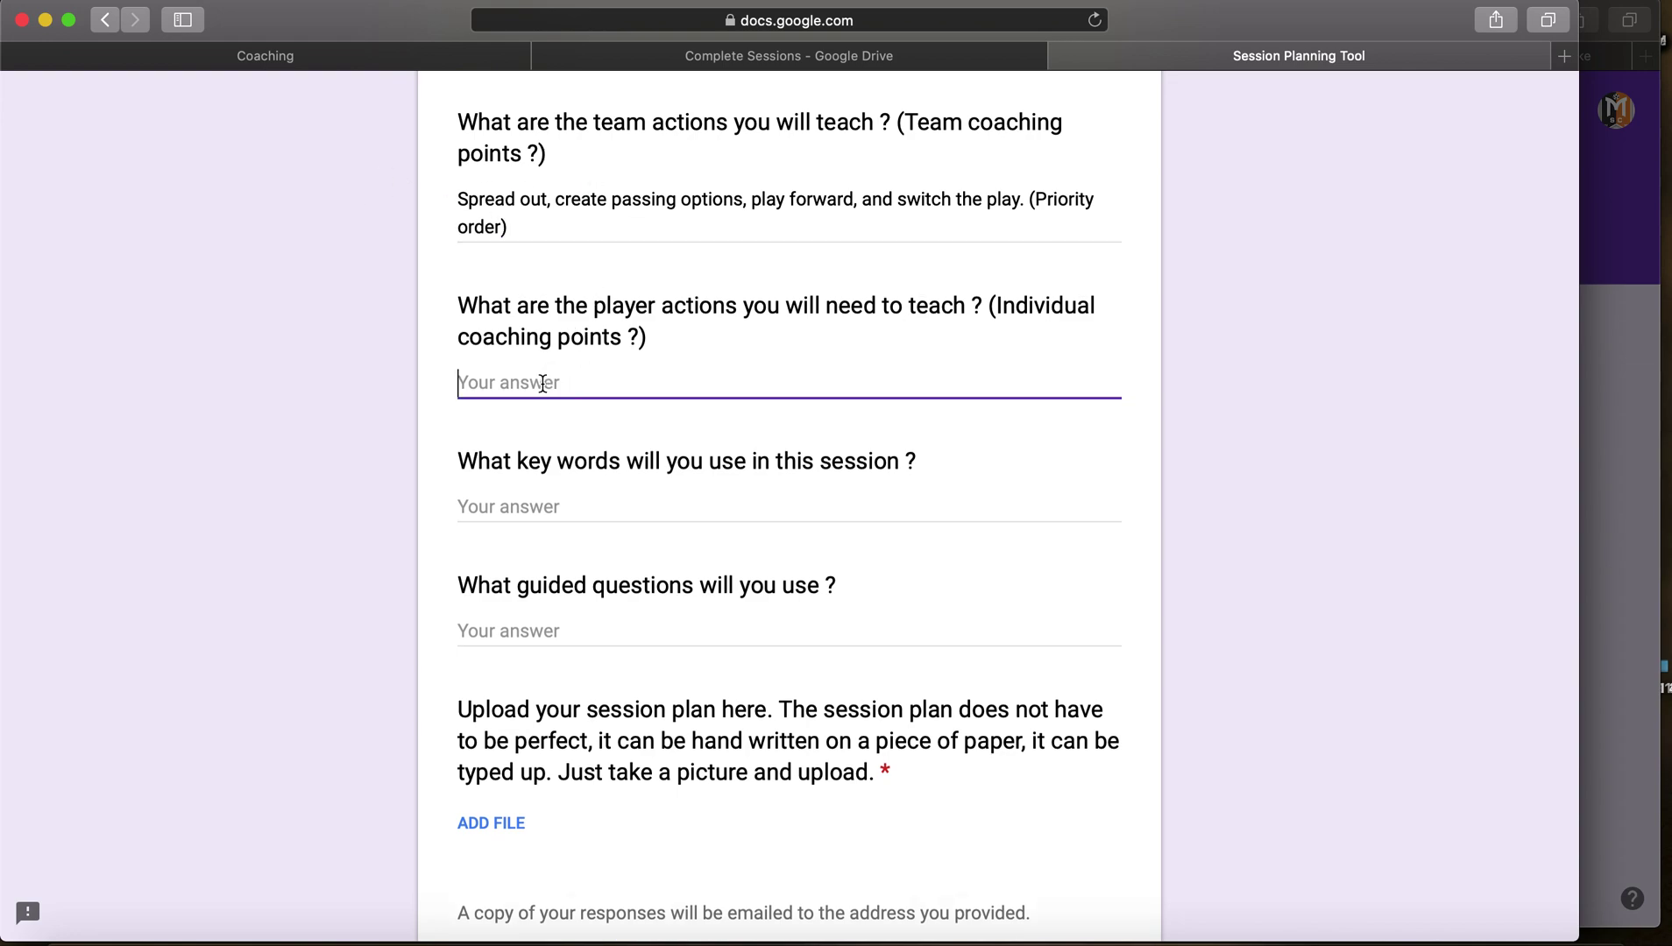
{"action": "type", "text": "Recv"}
{"action": "type", "text": "ive across "}
{"action": "type", "text": "body, "}
{"action": "type", "text": "awaren"}
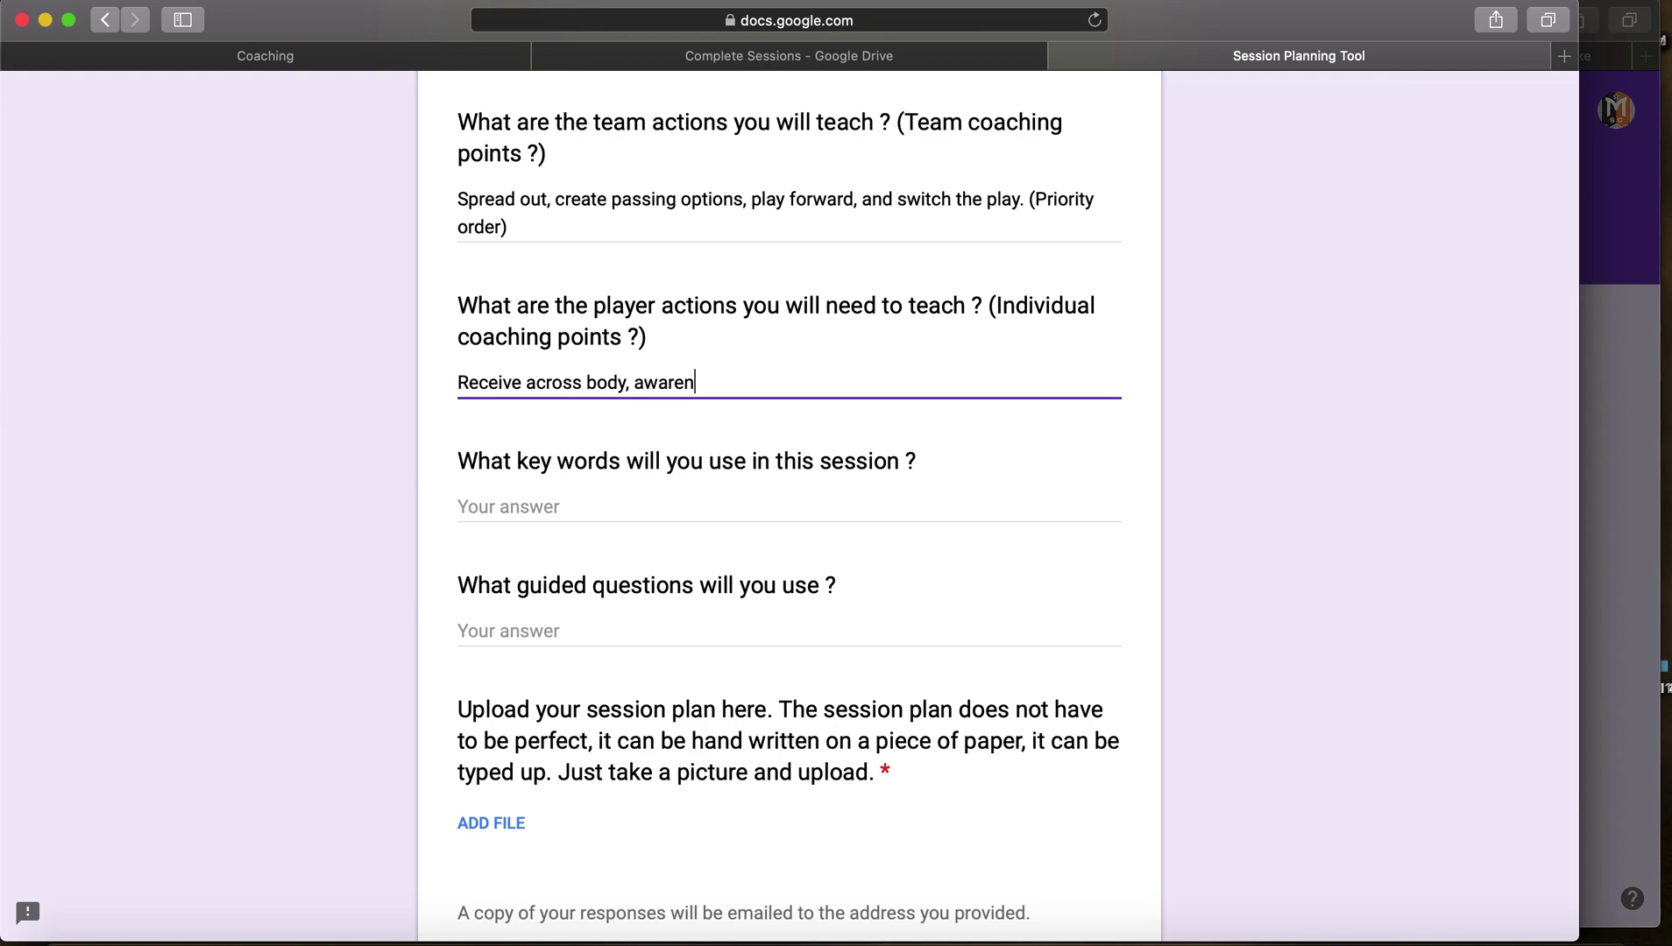
{"action": "type", "text": "ess and decision "}
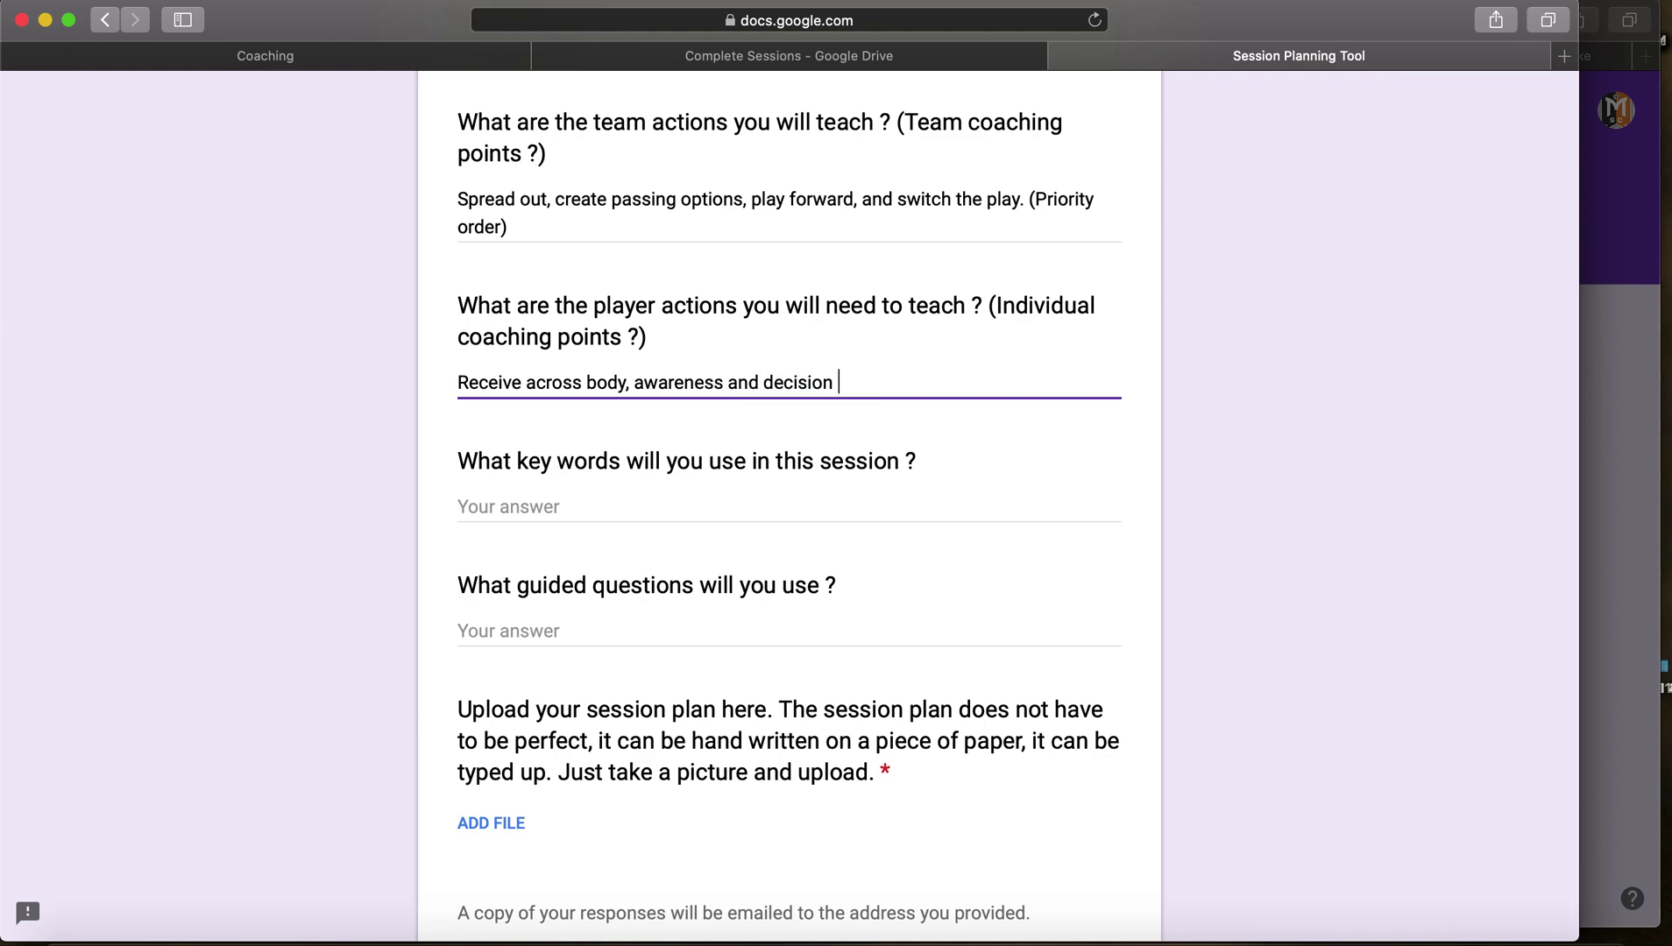
{"action": "type", "text": "on and off the bal"}
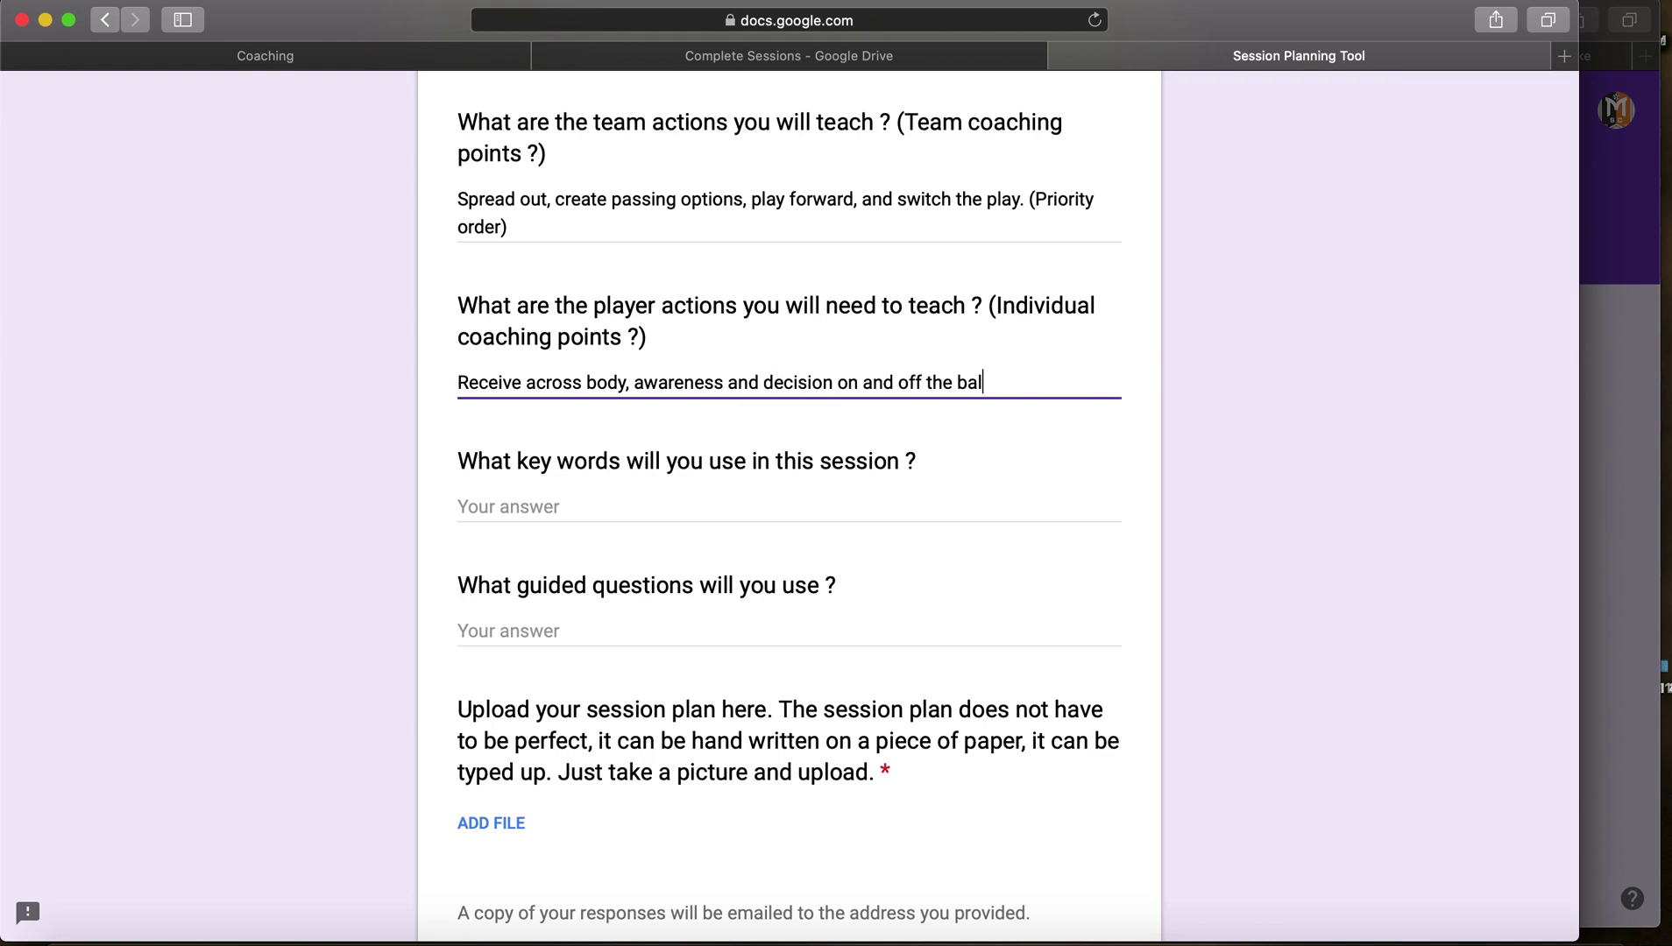
{"action": "type", "text": "l (movement)"}
{"action": "left_click_drag", "start_coordinate": [458, 198], "coordinate": [661, 224]}
{"action": "left_click", "coordinate": [670, 222]}
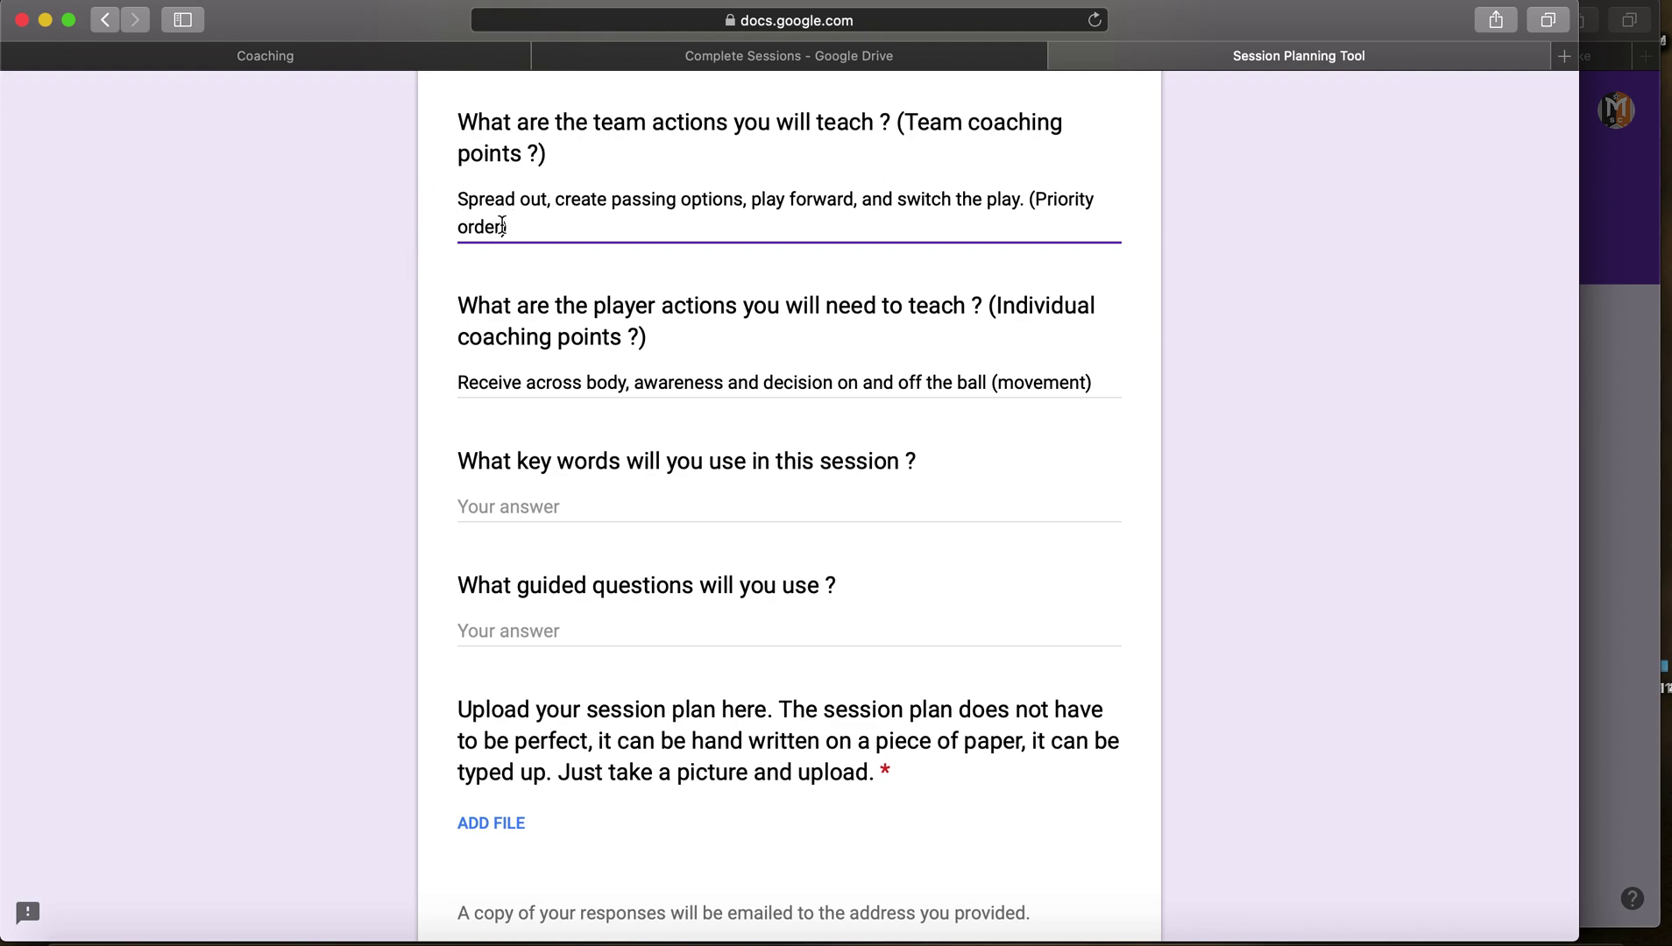
{"action": "left_click_drag", "start_coordinate": [513, 223], "coordinate": [419, 199]}
{"action": "left_click", "coordinate": [441, 205]}
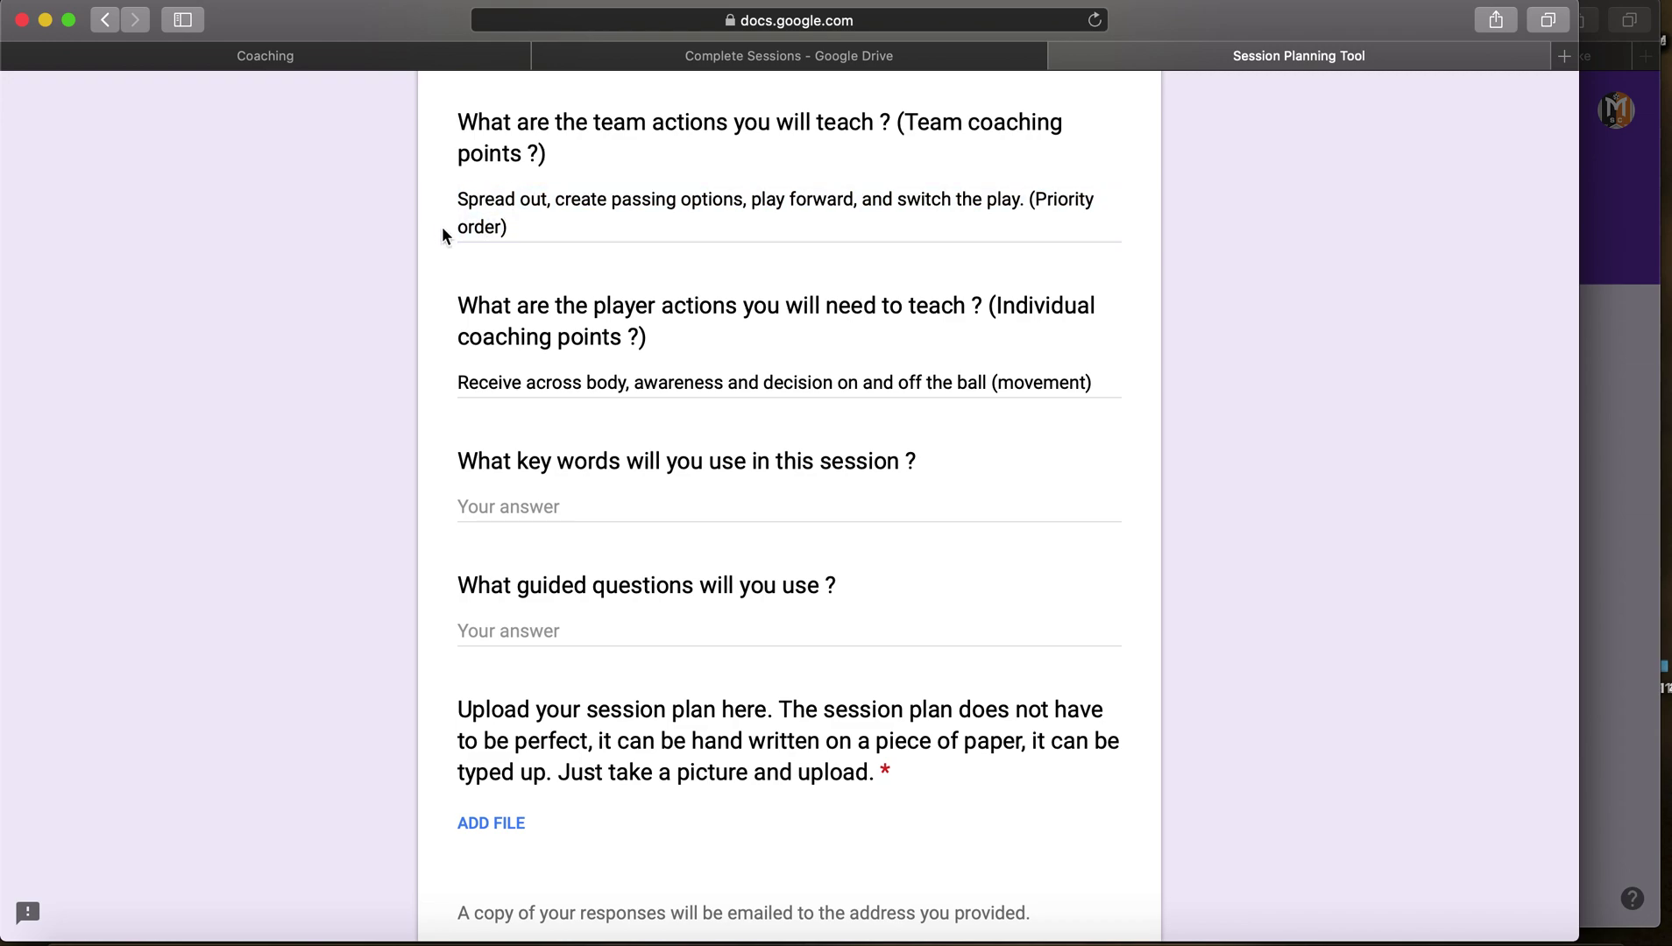
{"action": "triple_click", "coordinate": [492, 386]}
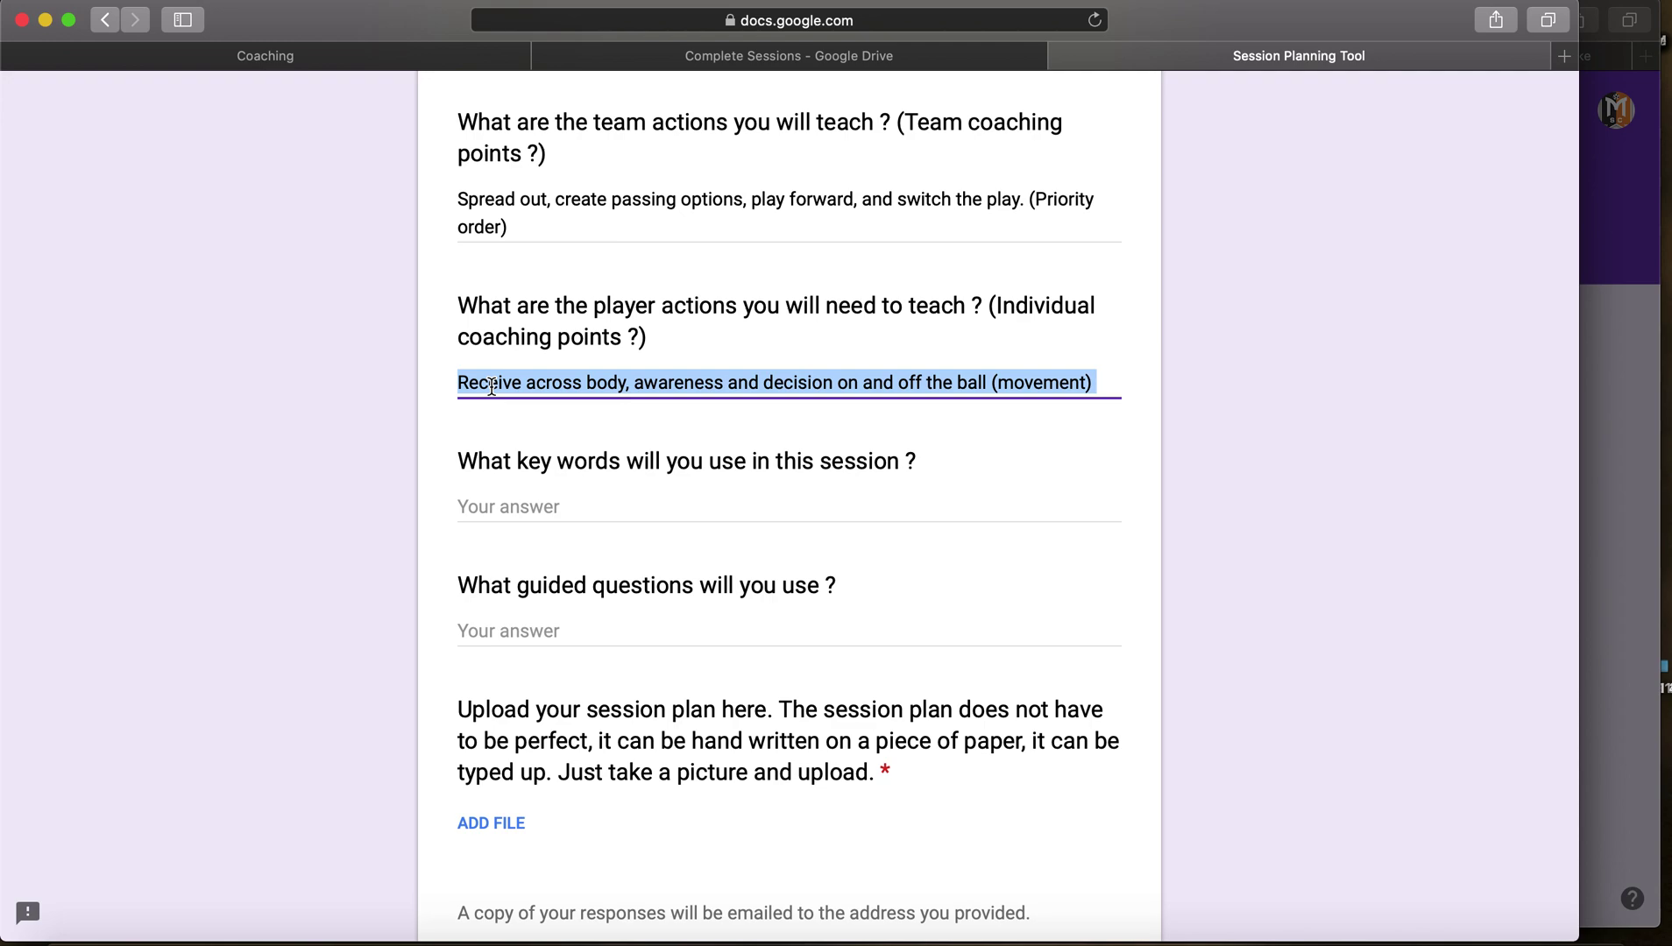
{"action": "left_click", "coordinate": [502, 385]}
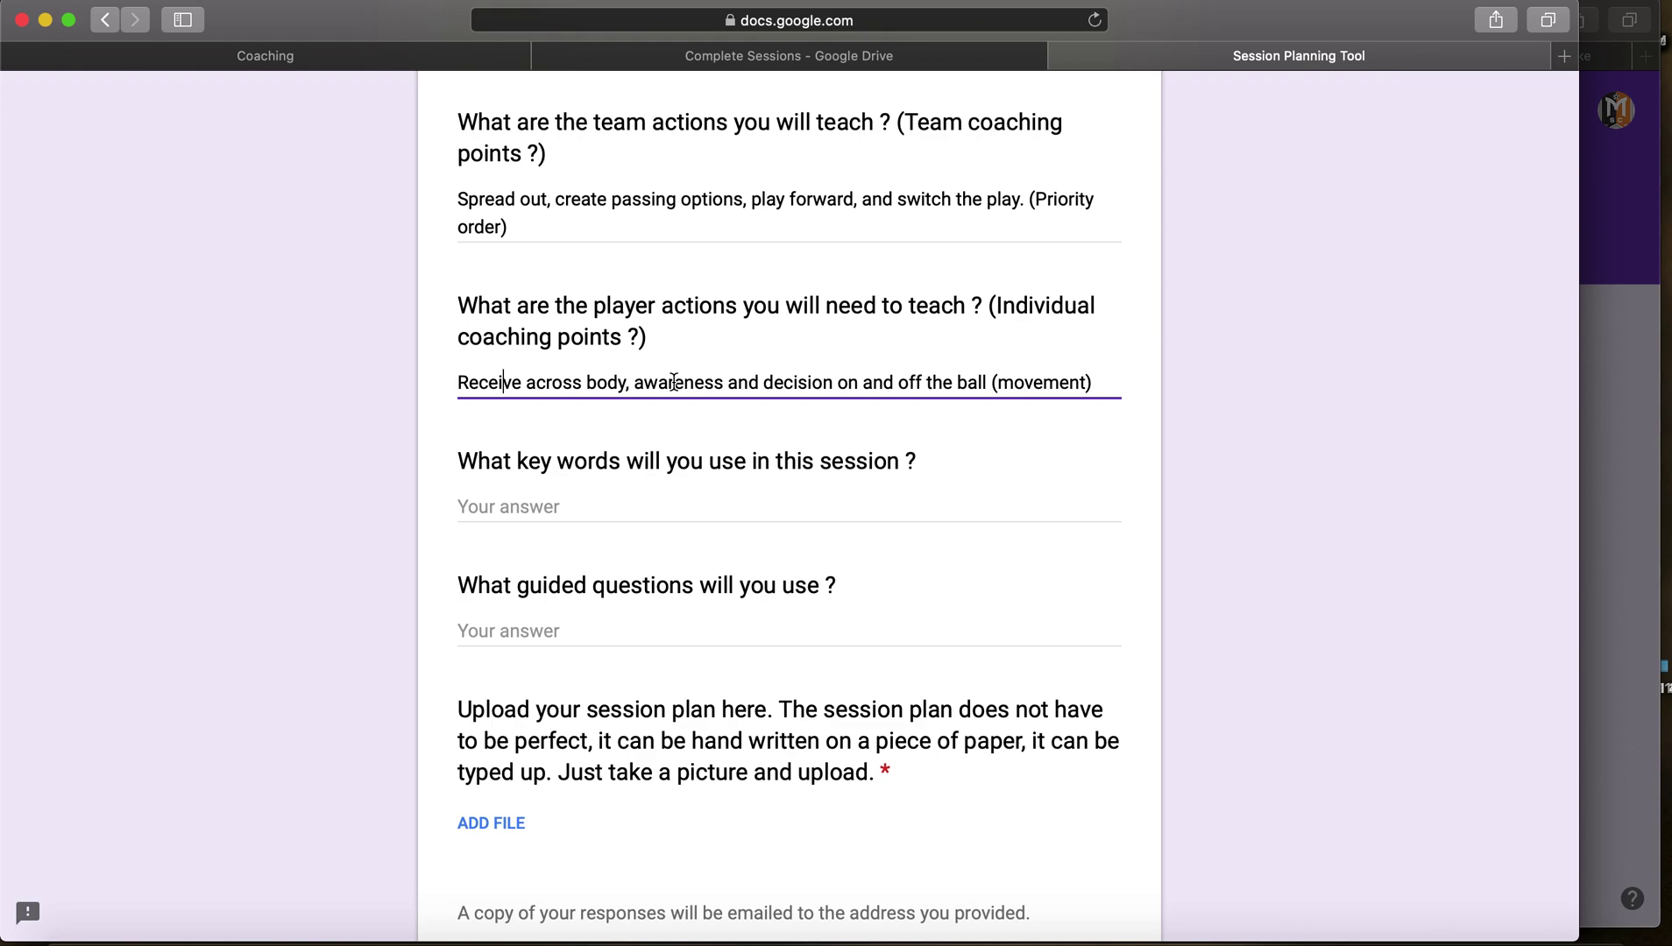
{"action": "left_click_drag", "start_coordinate": [898, 383], "coordinate": [1147, 386]}
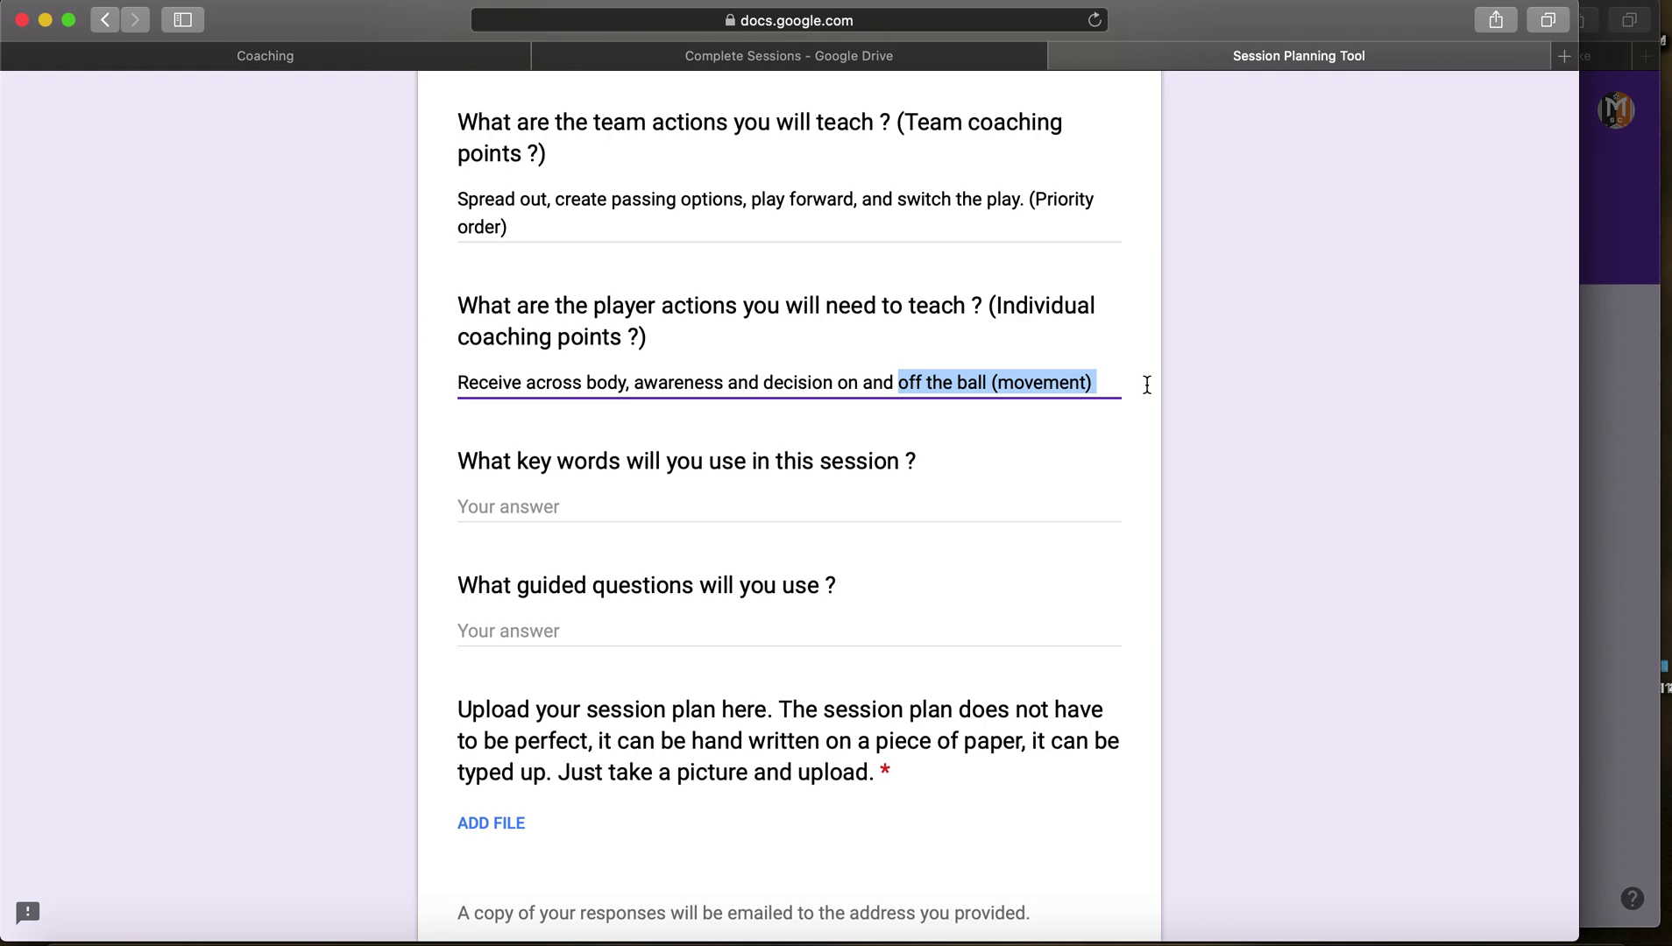
{"action": "left_click", "coordinate": [1146, 386]}
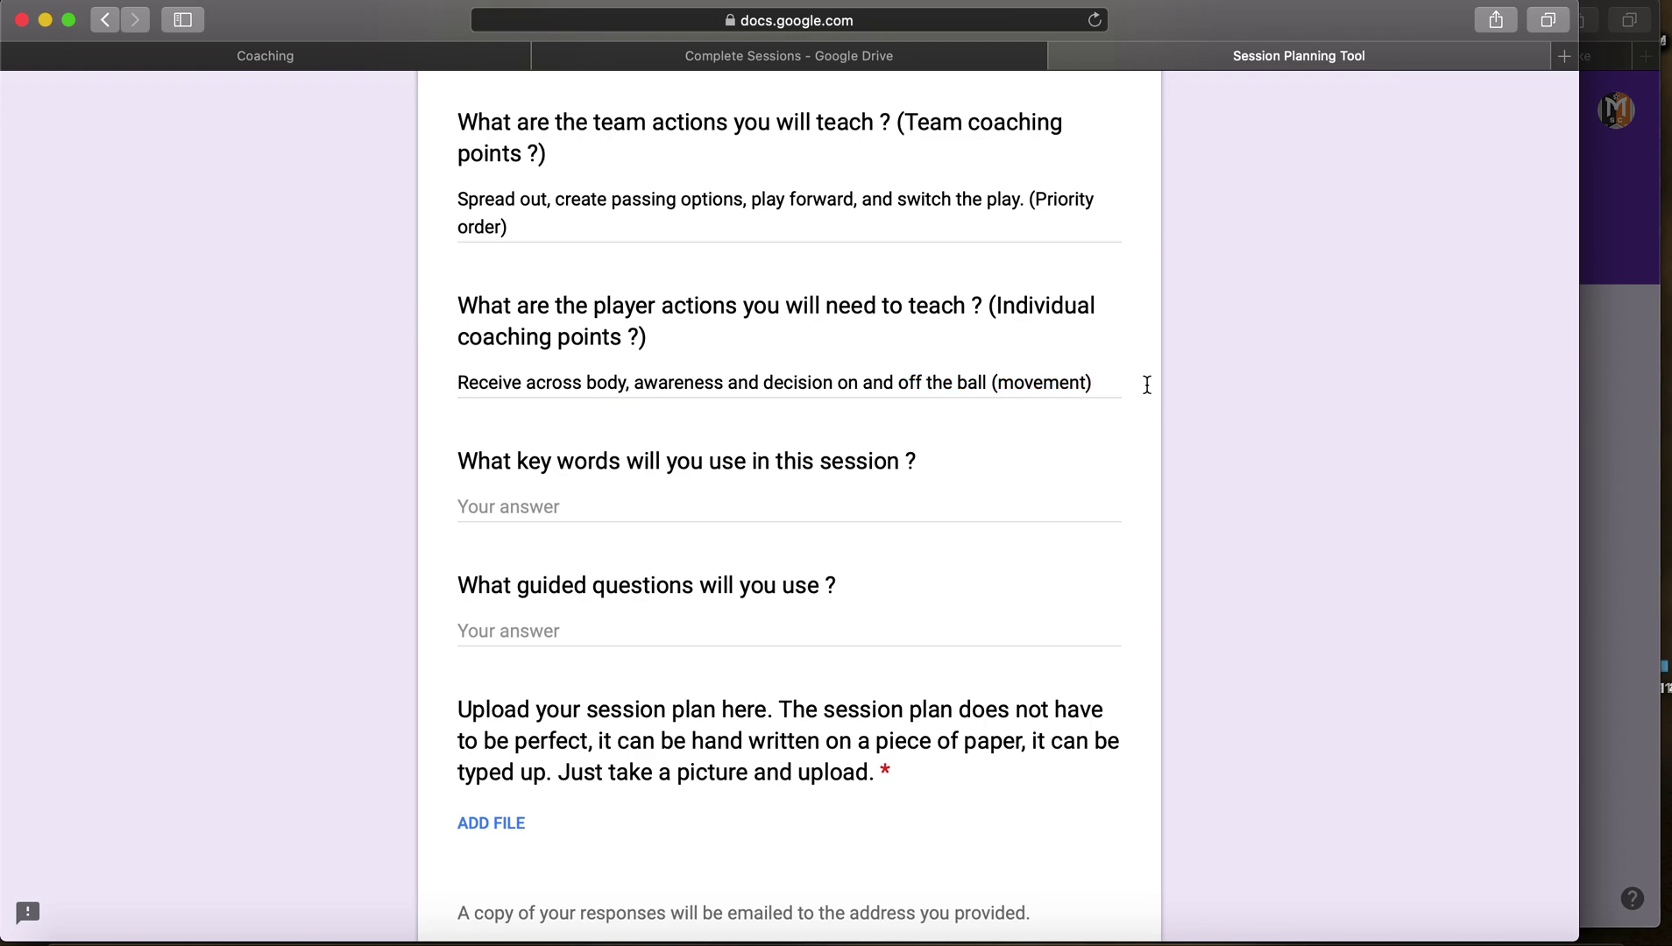
Step: Answer the key-words question with 'Spread out, Get open, Scan.'
{"action": "scroll", "coordinate": [466, 422], "scroll_direction": "down", "scroll_amount": 1}
{"action": "left_click", "coordinate": [488, 452]}
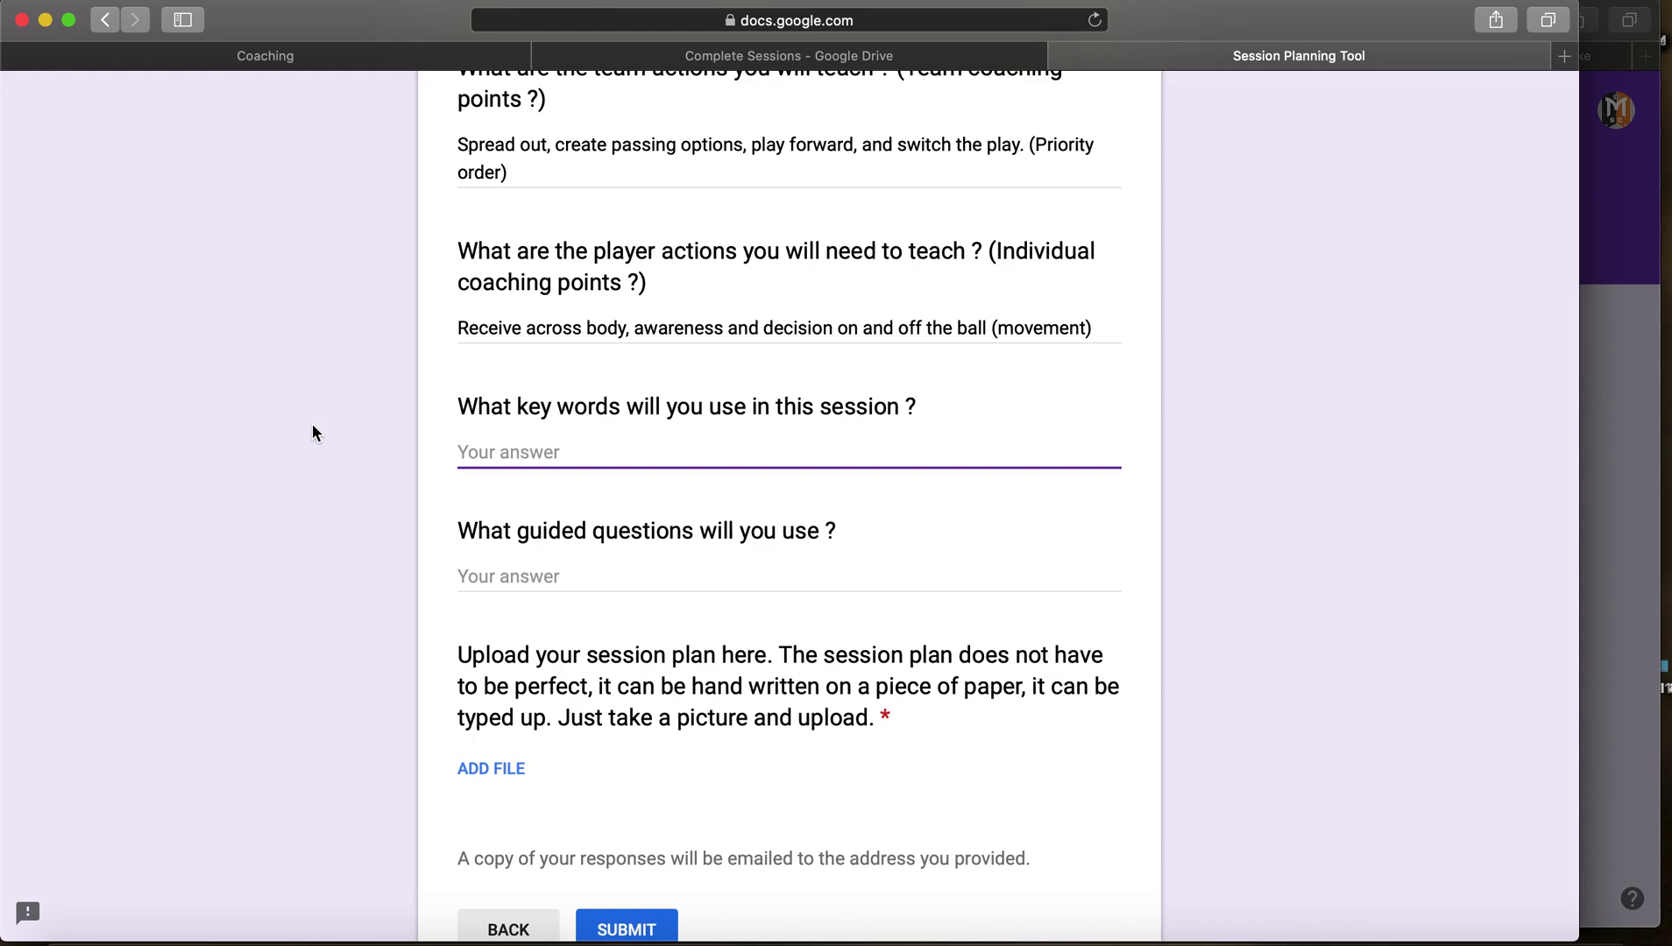
{"action": "type", "text": "Spread out, Get open"}
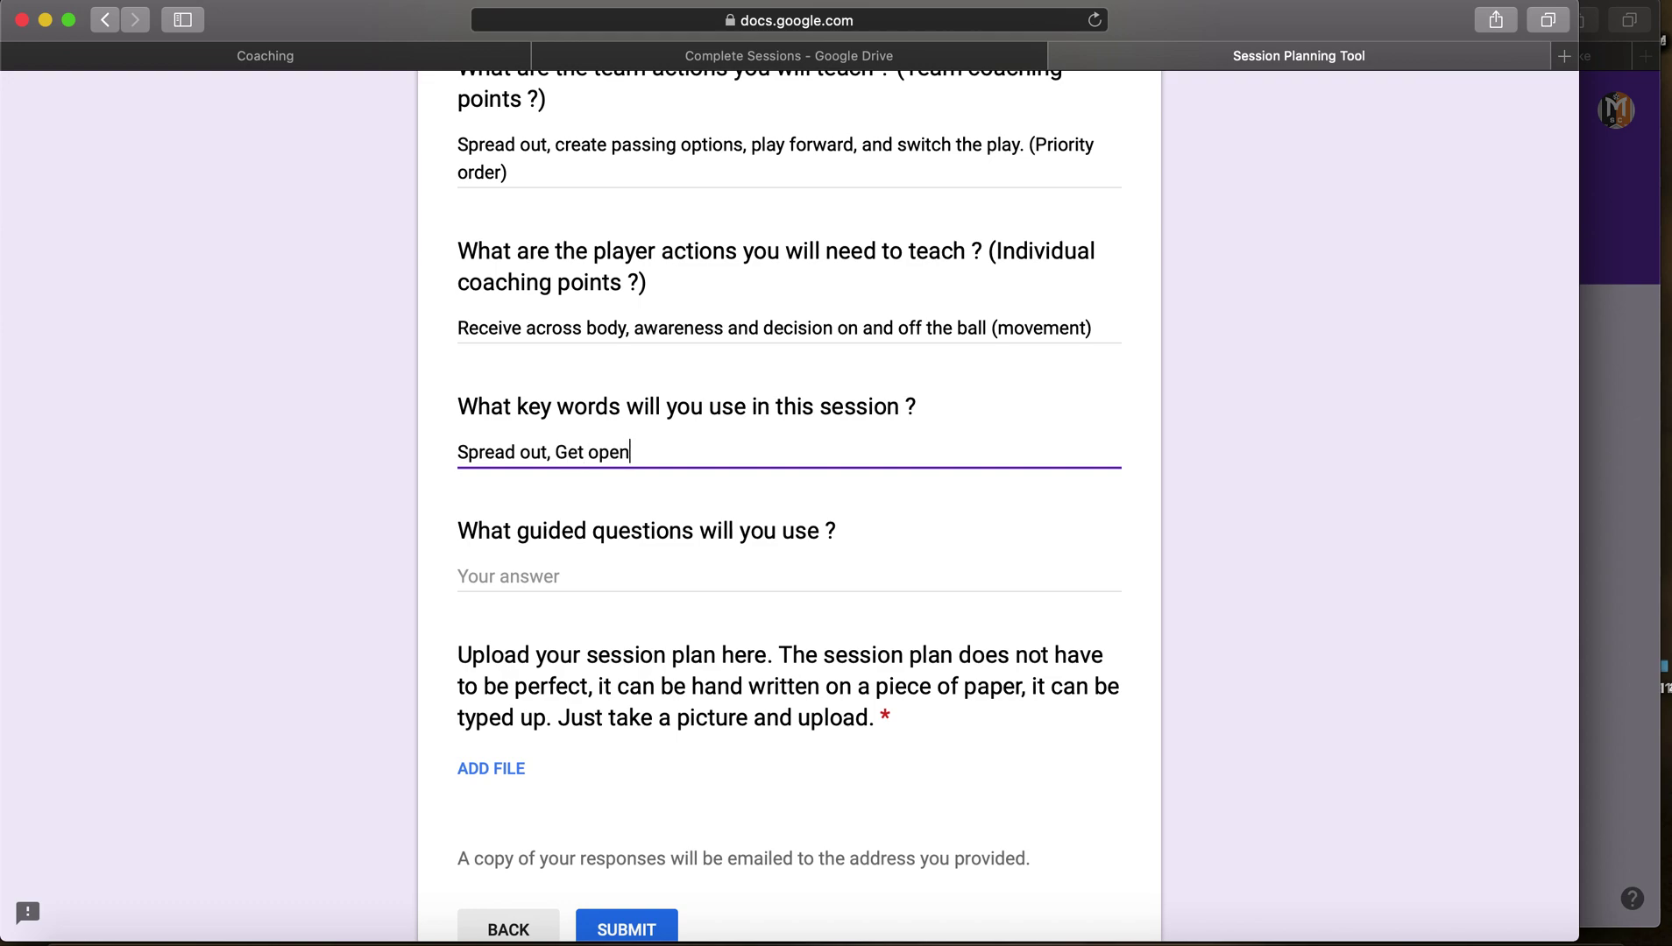
{"action": "type", "text": ", s"}
{"action": "key", "text": "BackSpace"}
{"action": "type", "text": "Scan."}
{"action": "key", "text": "Tab"}
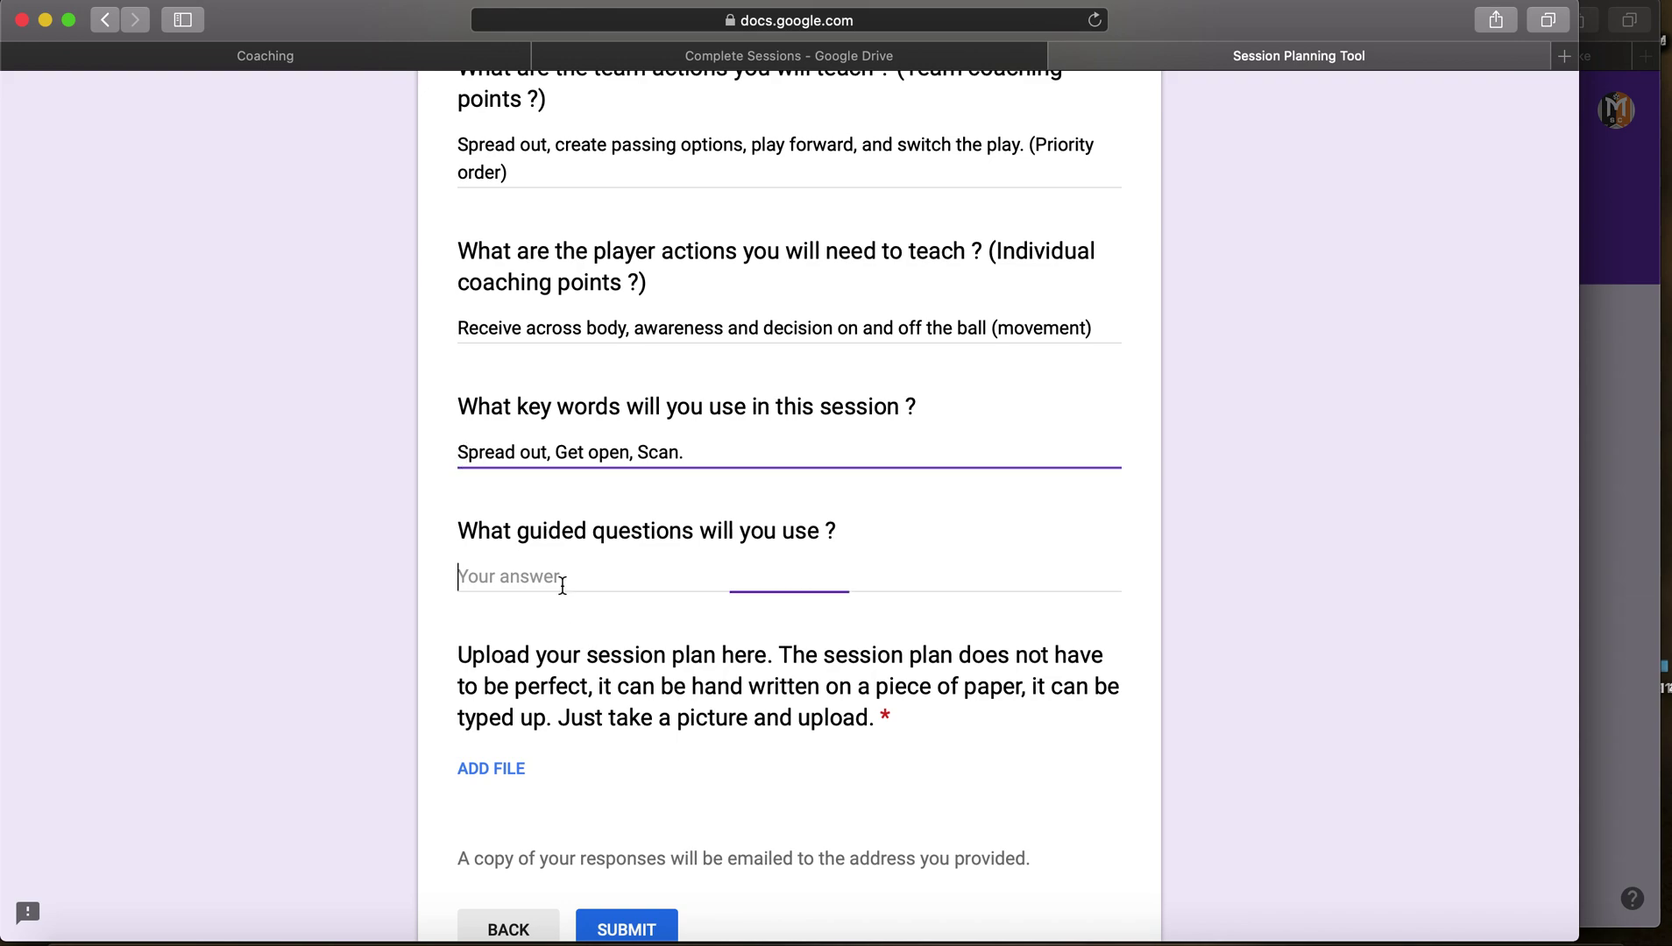
{"action": "scroll", "coordinate": [306, 536], "scroll_direction": "down", "scroll_amount": 2}
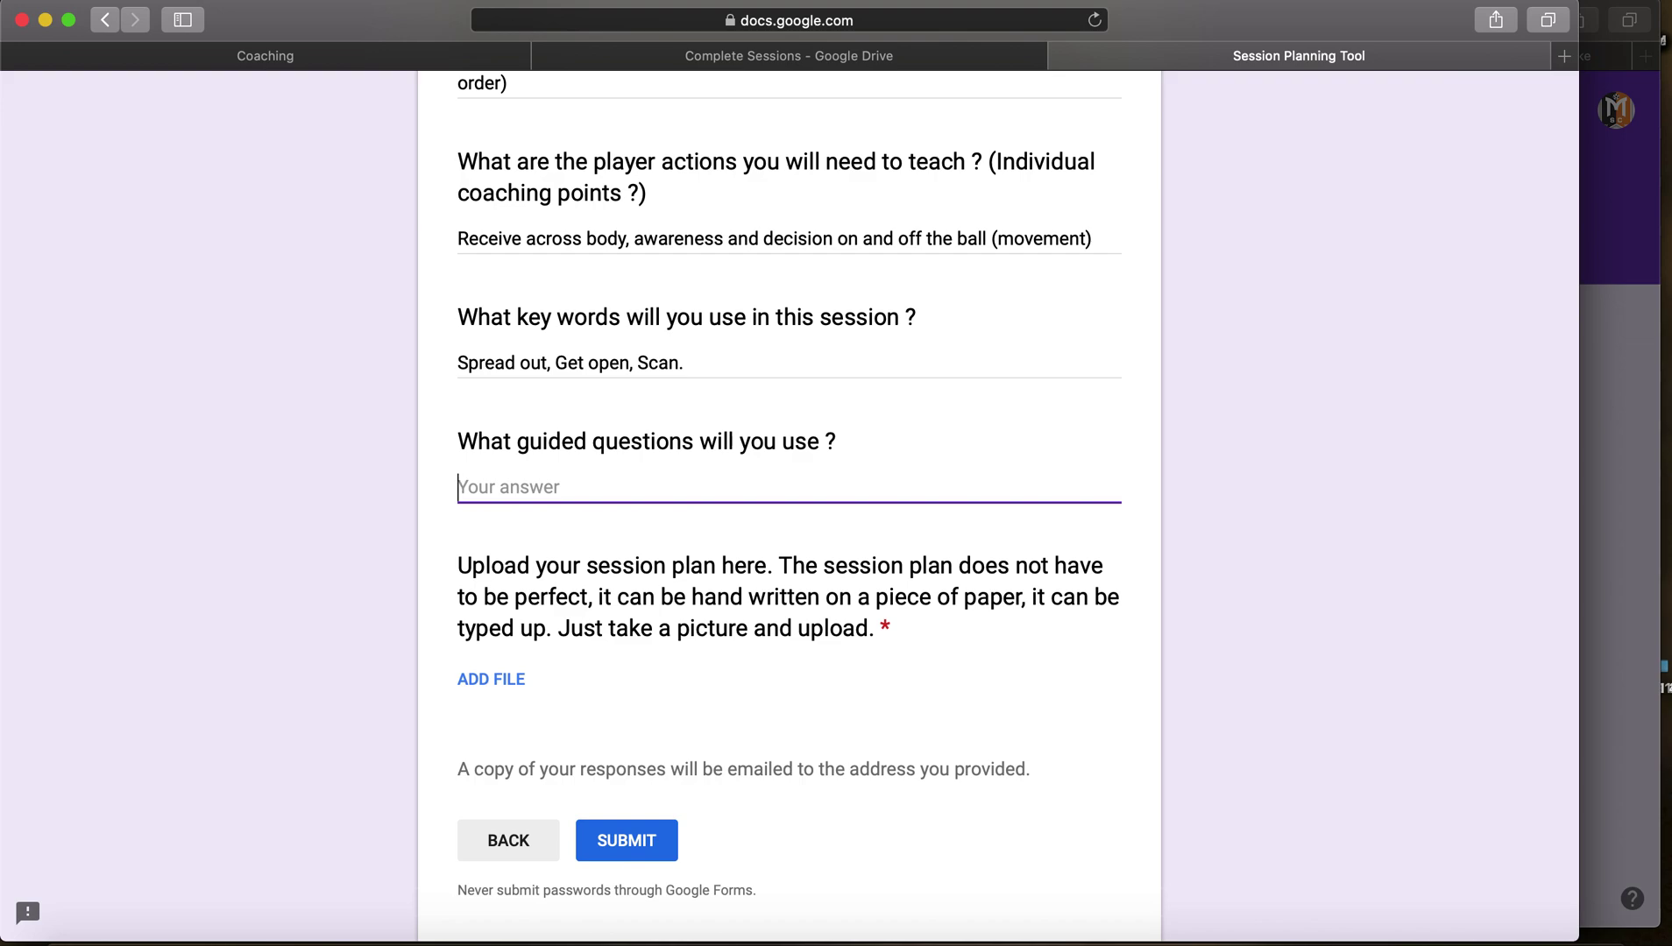
Step: Write the guided questions 'When the GK has the ball, what should you do ?' and 'When your teammate has the ball, what can you do to create passing options ?' on separate lines
{"action": "type", "text": "When the GK has the ball"}
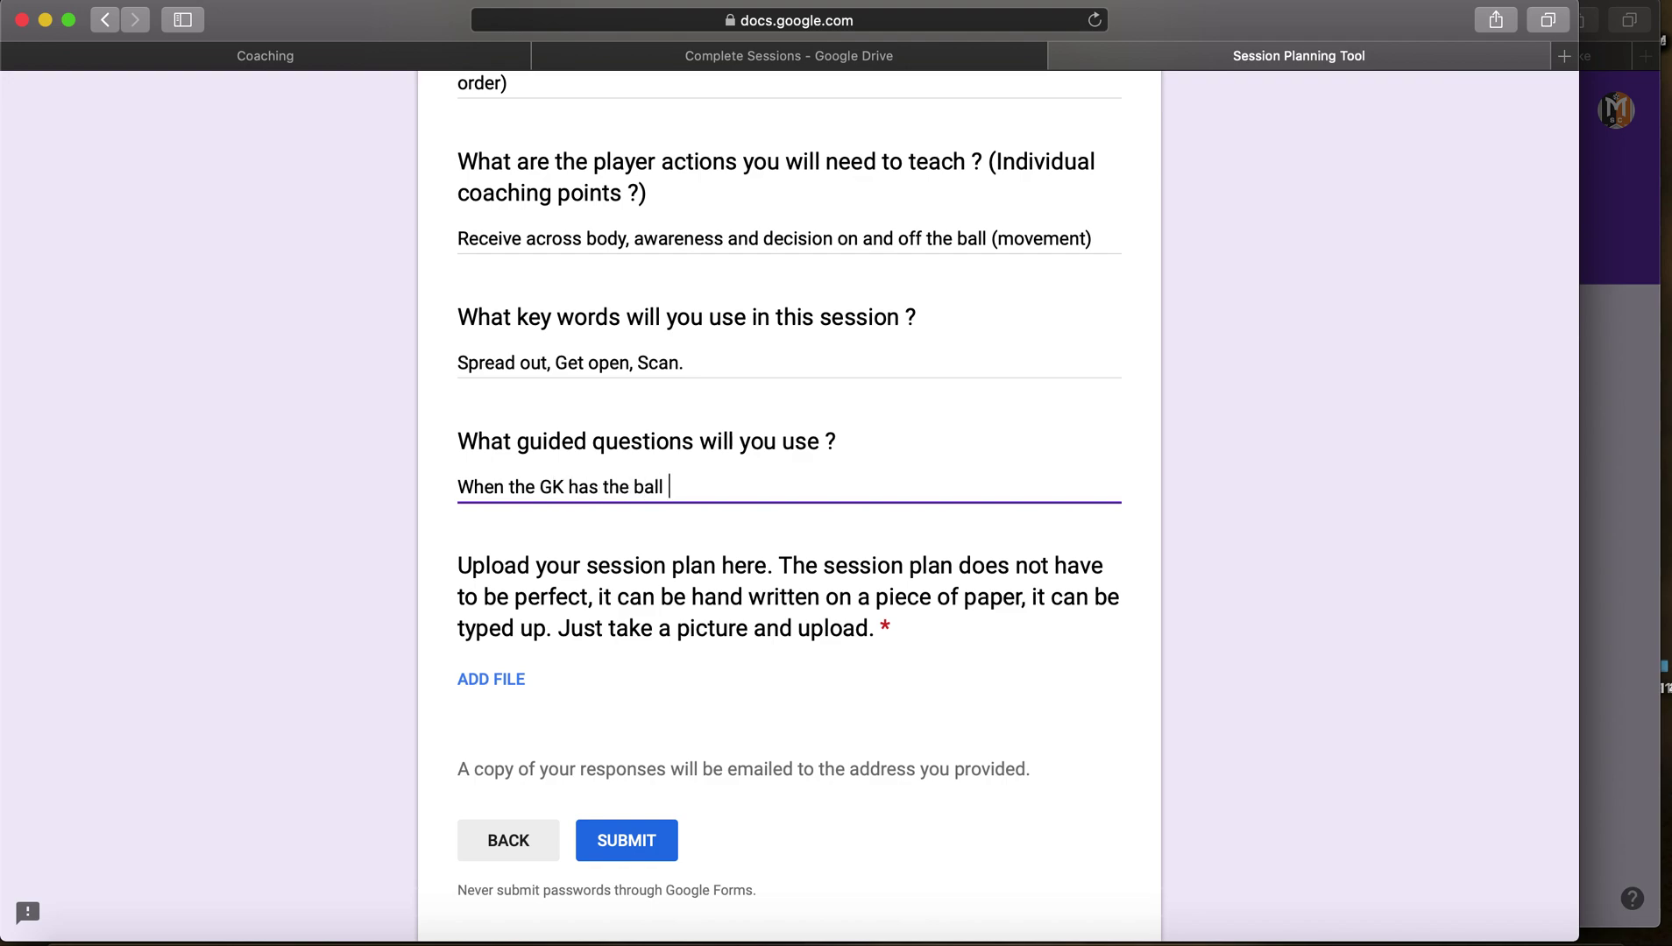
{"action": "type", "text": ", what should you do ?"}
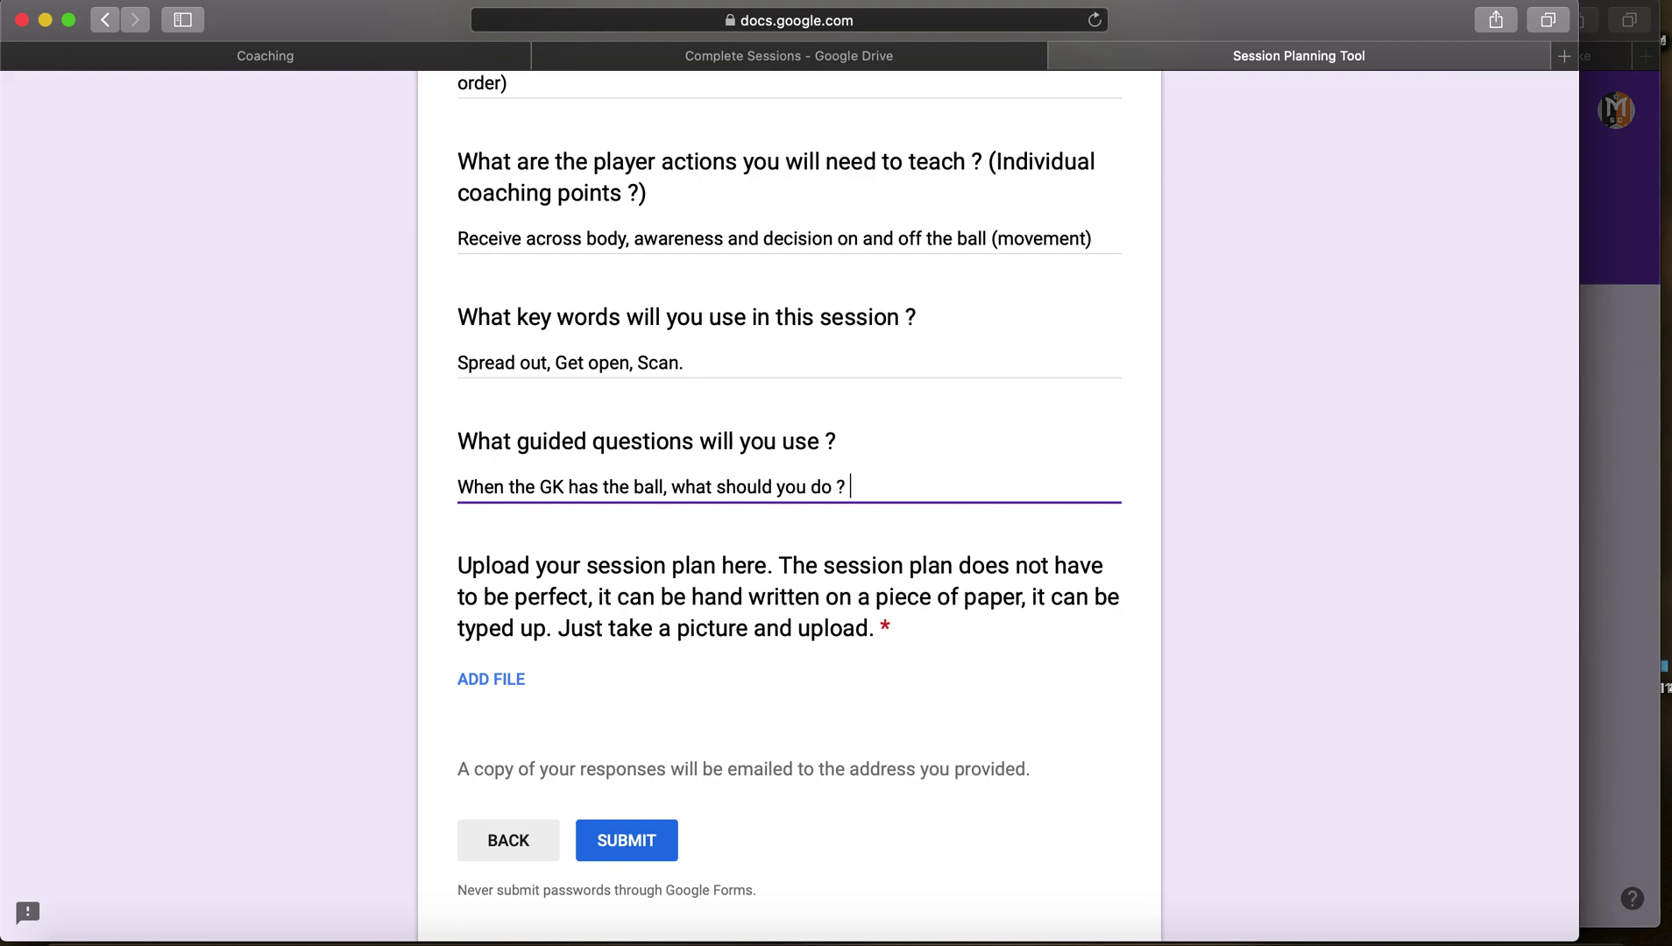
{"action": "key", "text": "Return"}
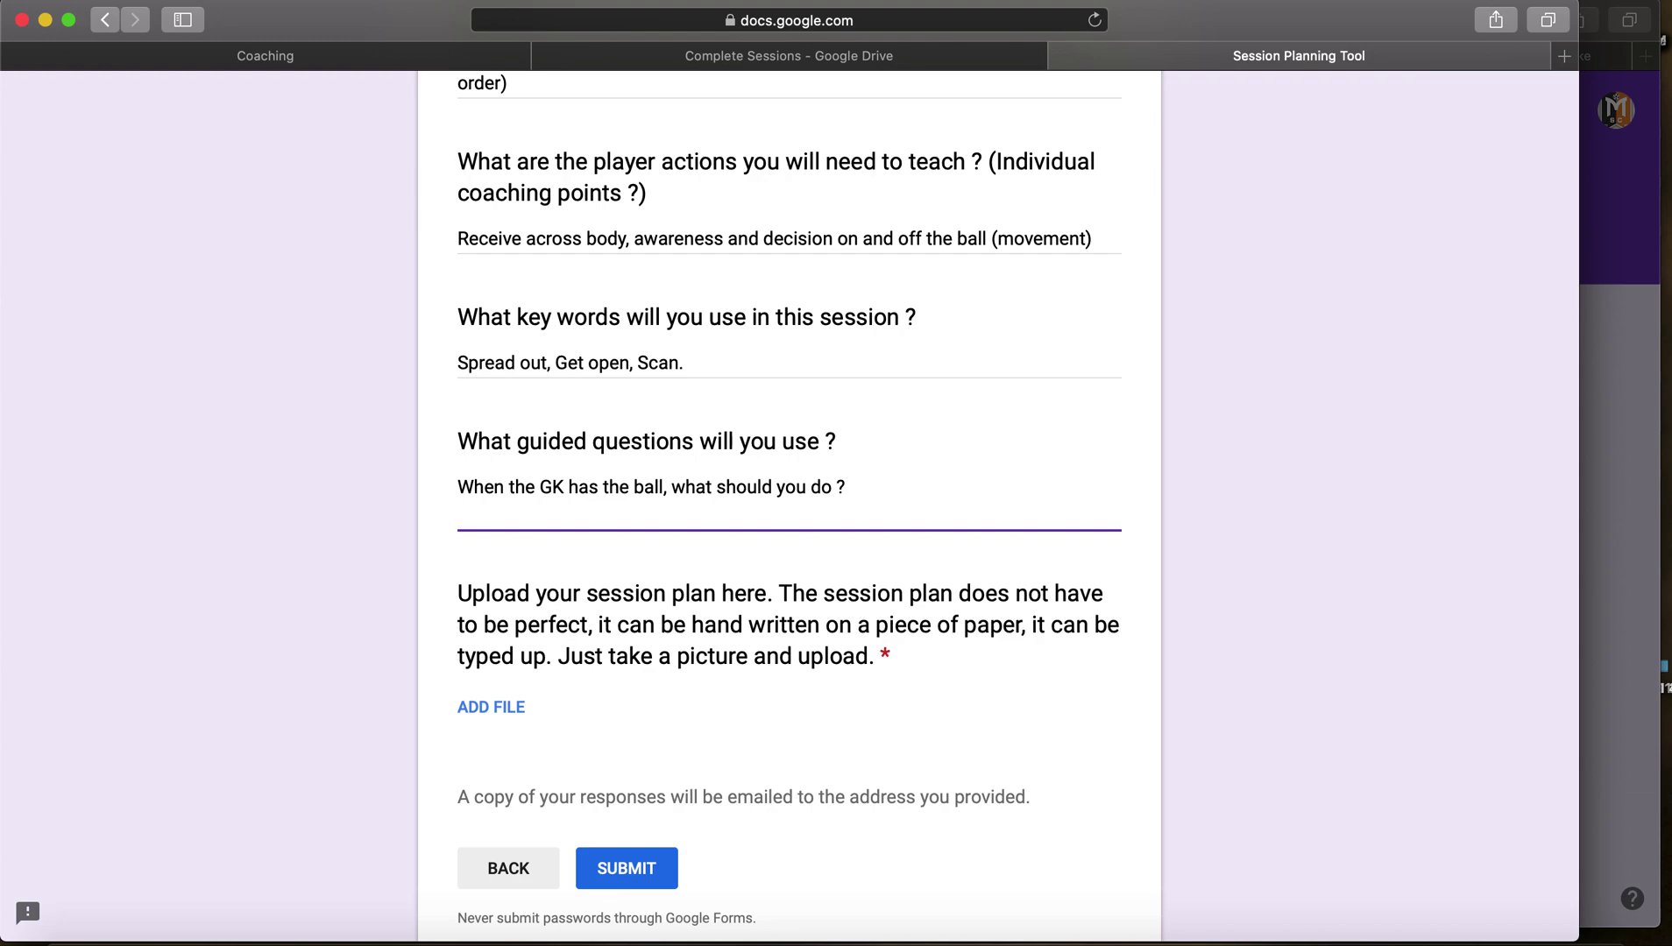
{"action": "type", "text": "When your teammate ha"}
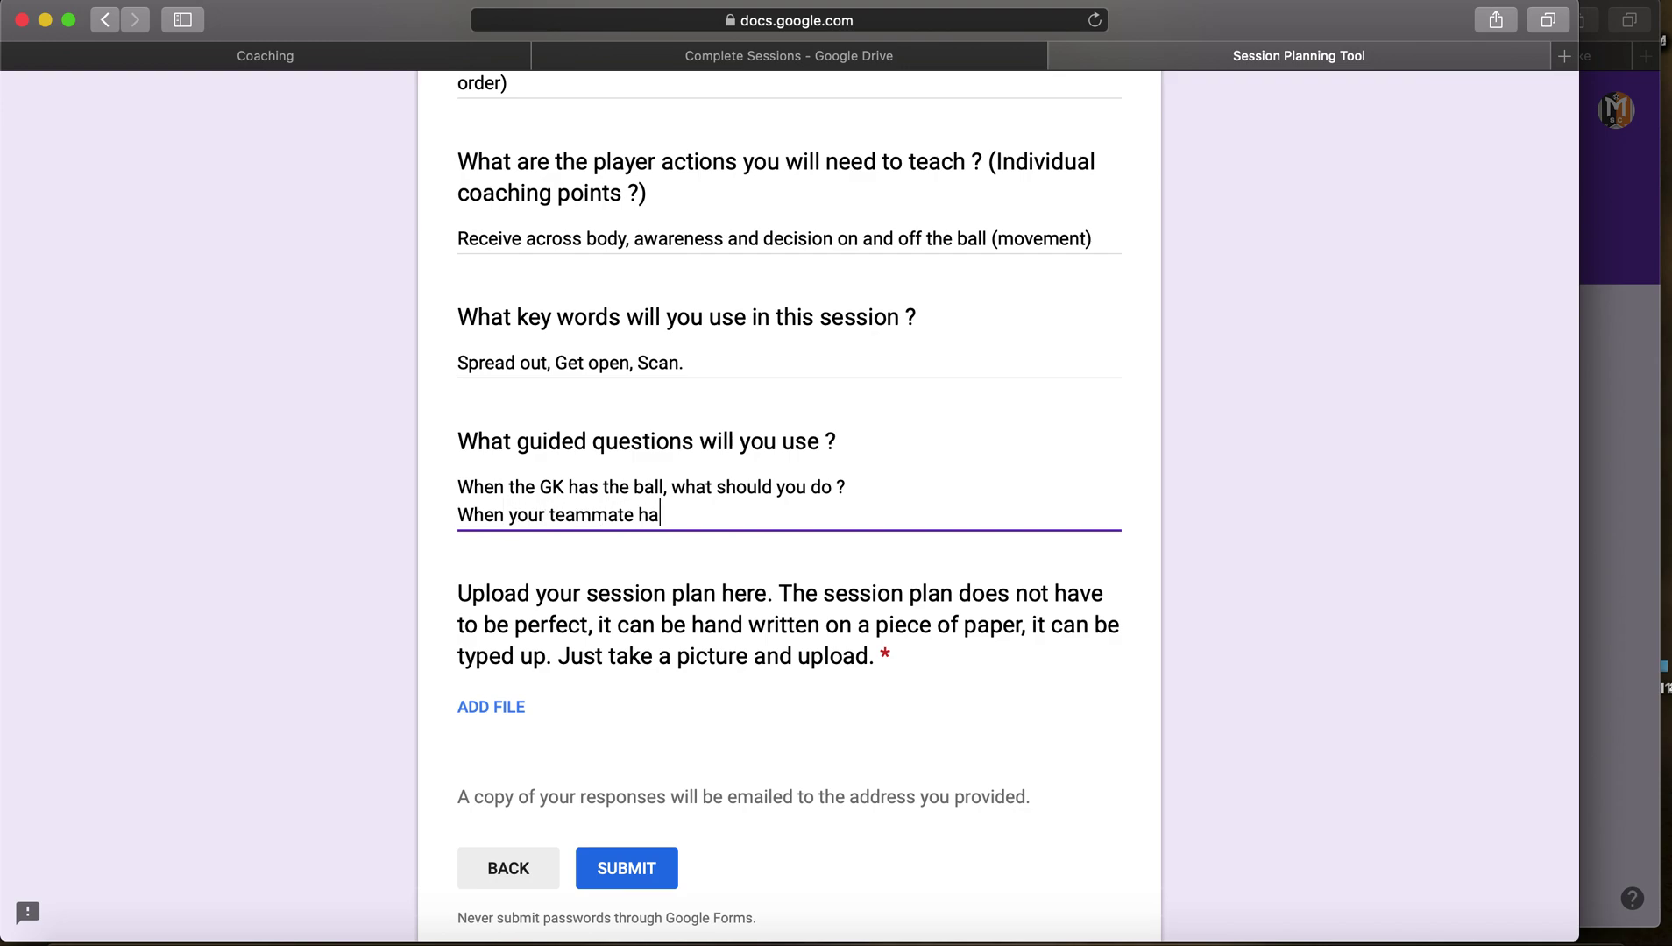
{"action": "type", "text": "s the ball ?"}
{"action": "key", "text": "BackSpace"}
{"action": "key", "text": "BackSpace"}
{"action": "type", "text": ", what can you do "}
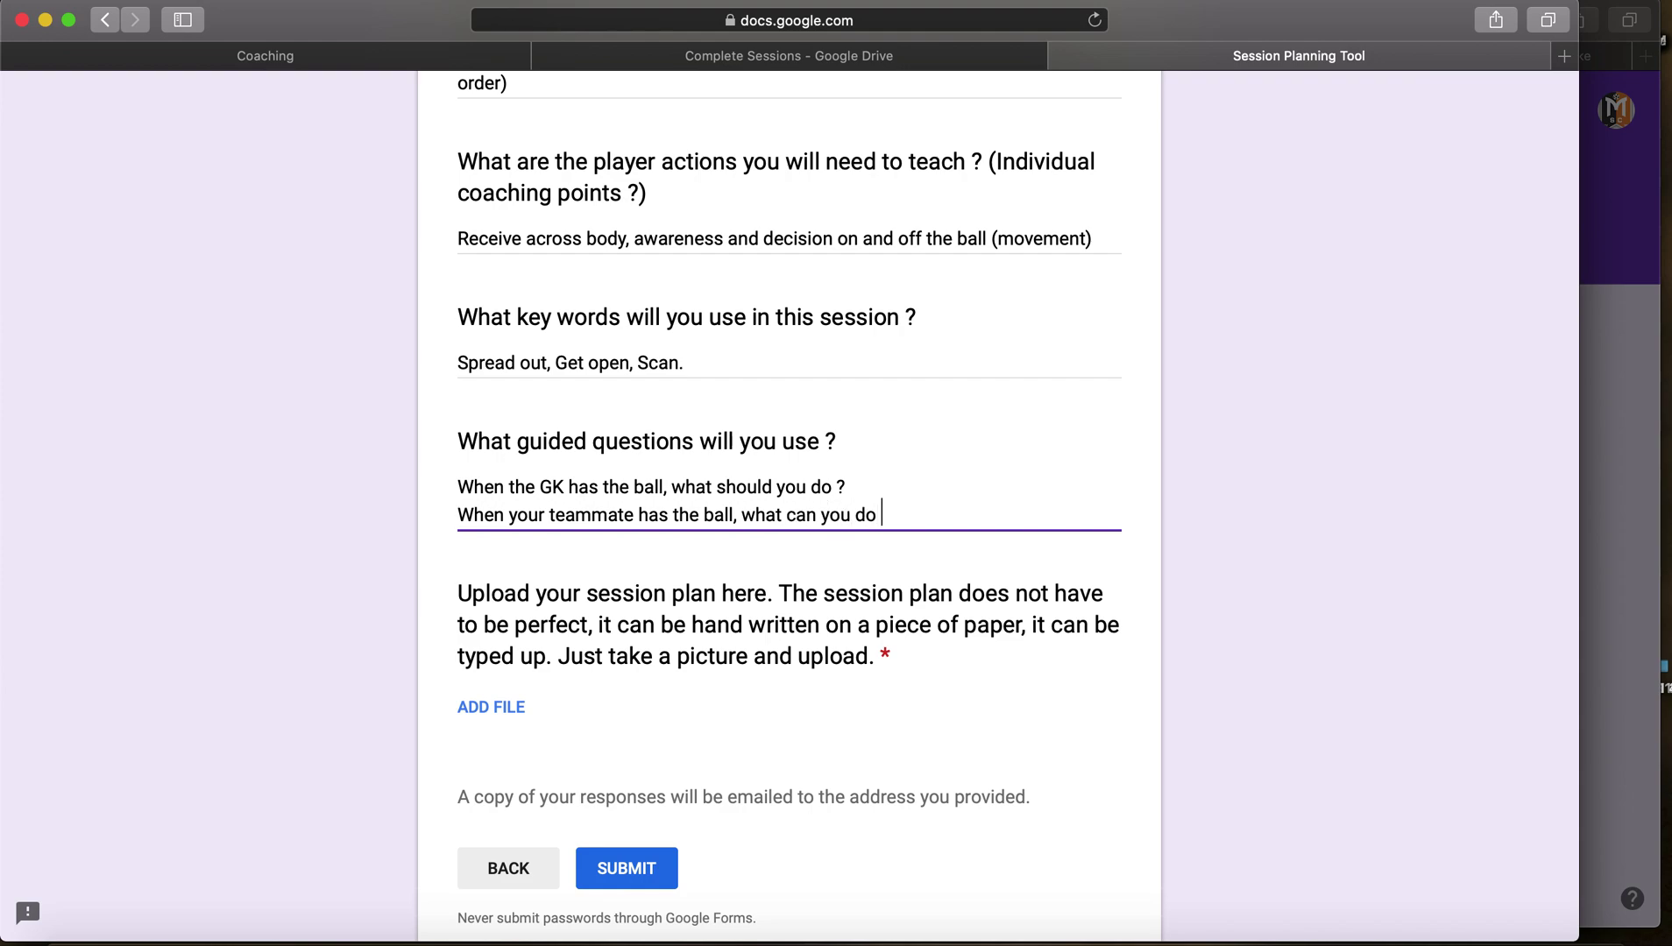
{"action": "type", "text": "to create passing op"}
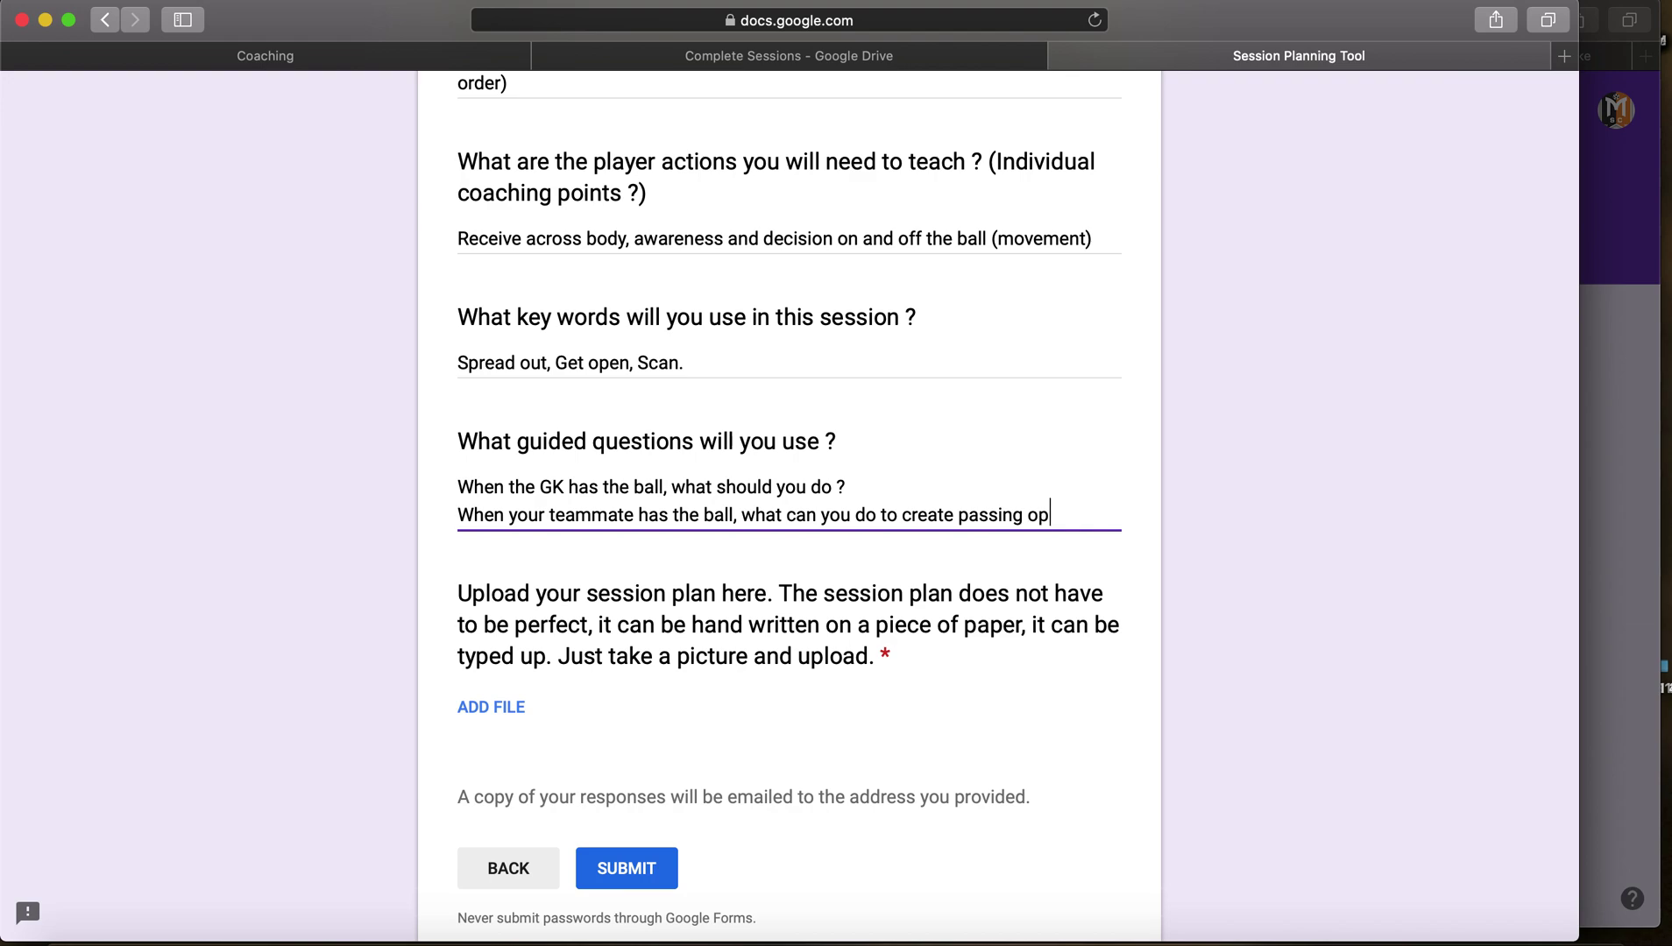
{"action": "type", "text": "tions ?"}
{"action": "scroll", "coordinate": [778, 475], "scroll_direction": "up", "scroll_amount": 20}
{"action": "scroll", "coordinate": [777, 475], "scroll_direction": "down", "scroll_amount": 7}
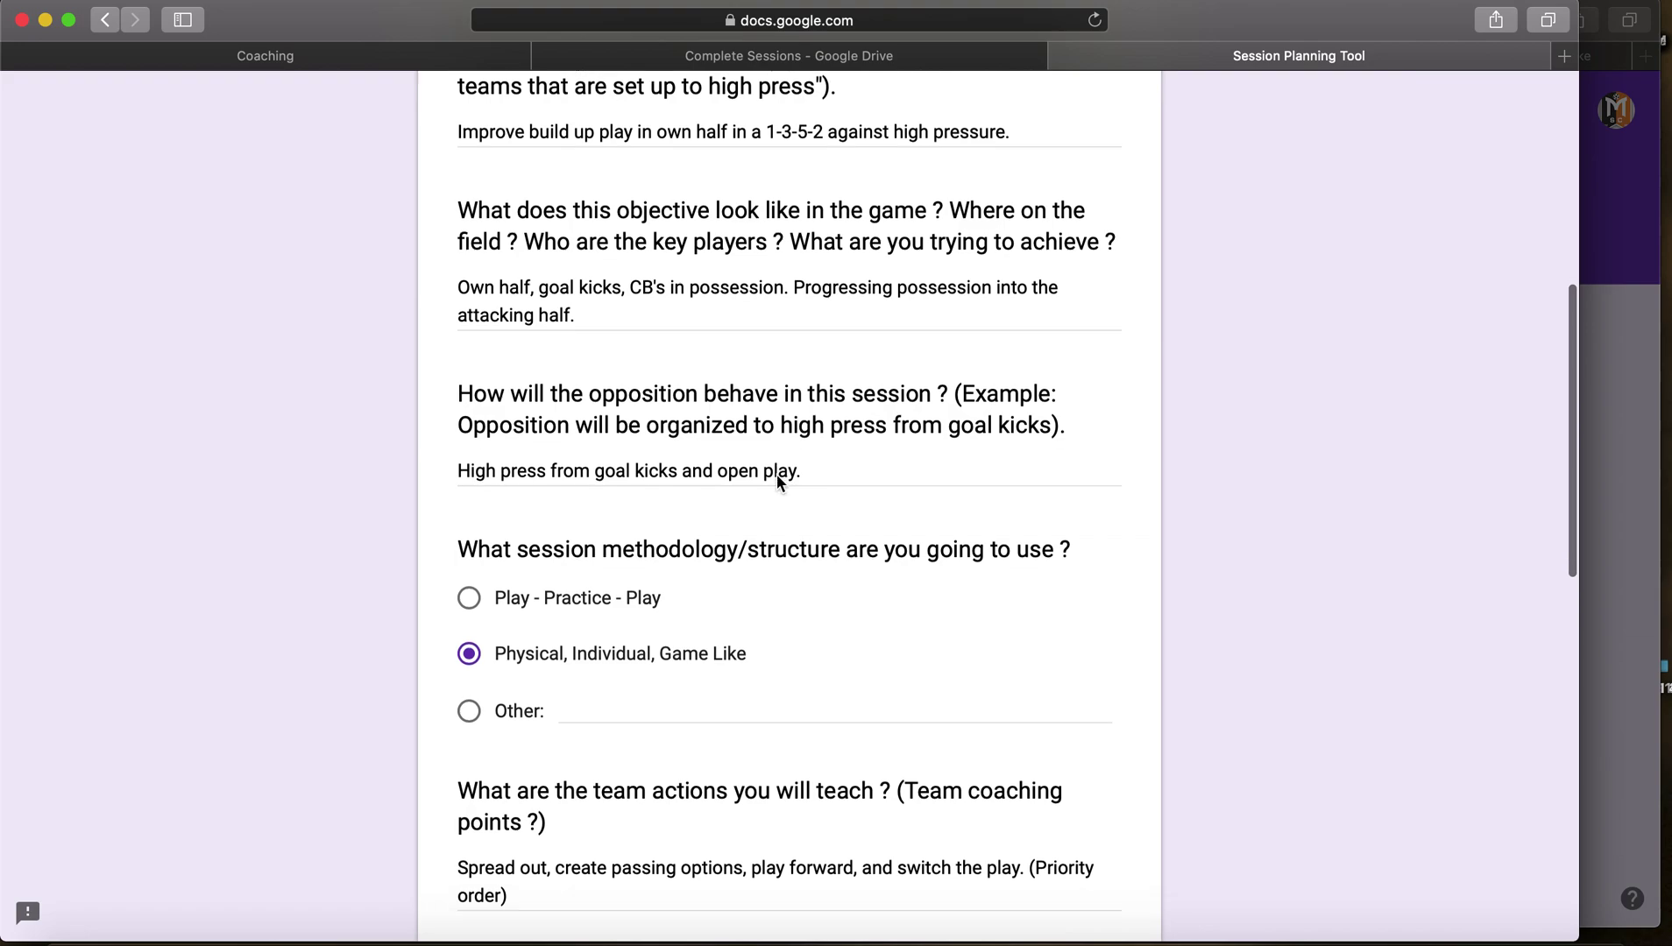
{"action": "scroll", "coordinate": [843, 682], "scroll_direction": "up", "scroll_amount": 3}
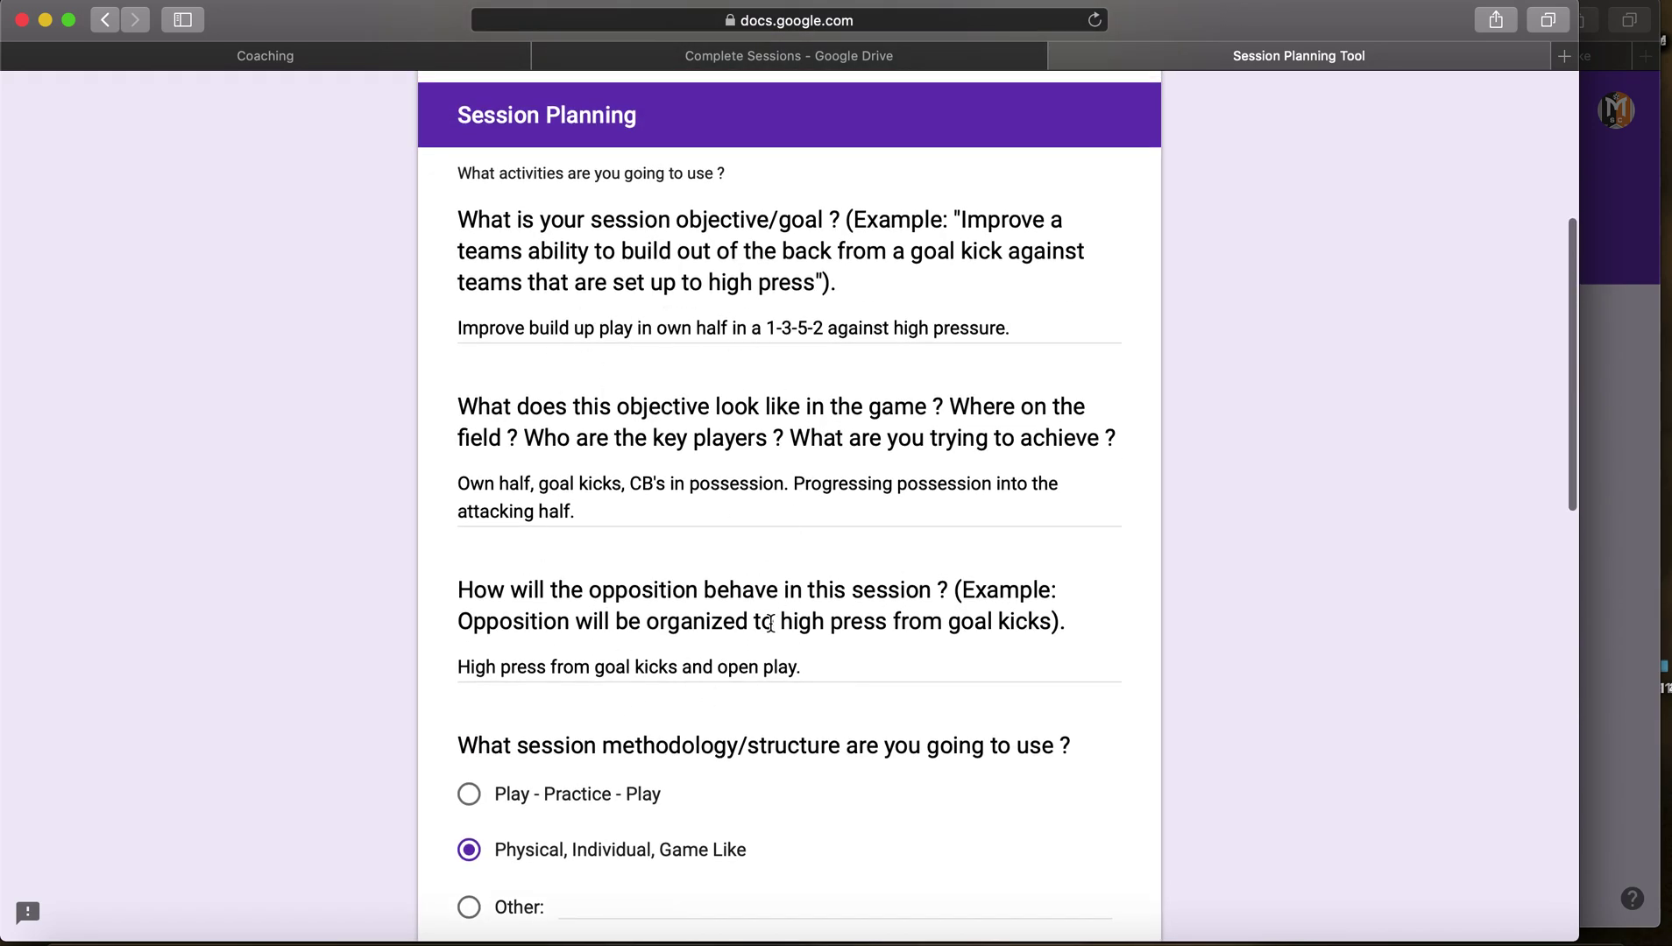
{"action": "scroll", "coordinate": [820, 427], "scroll_direction": "down", "scroll_amount": 7}
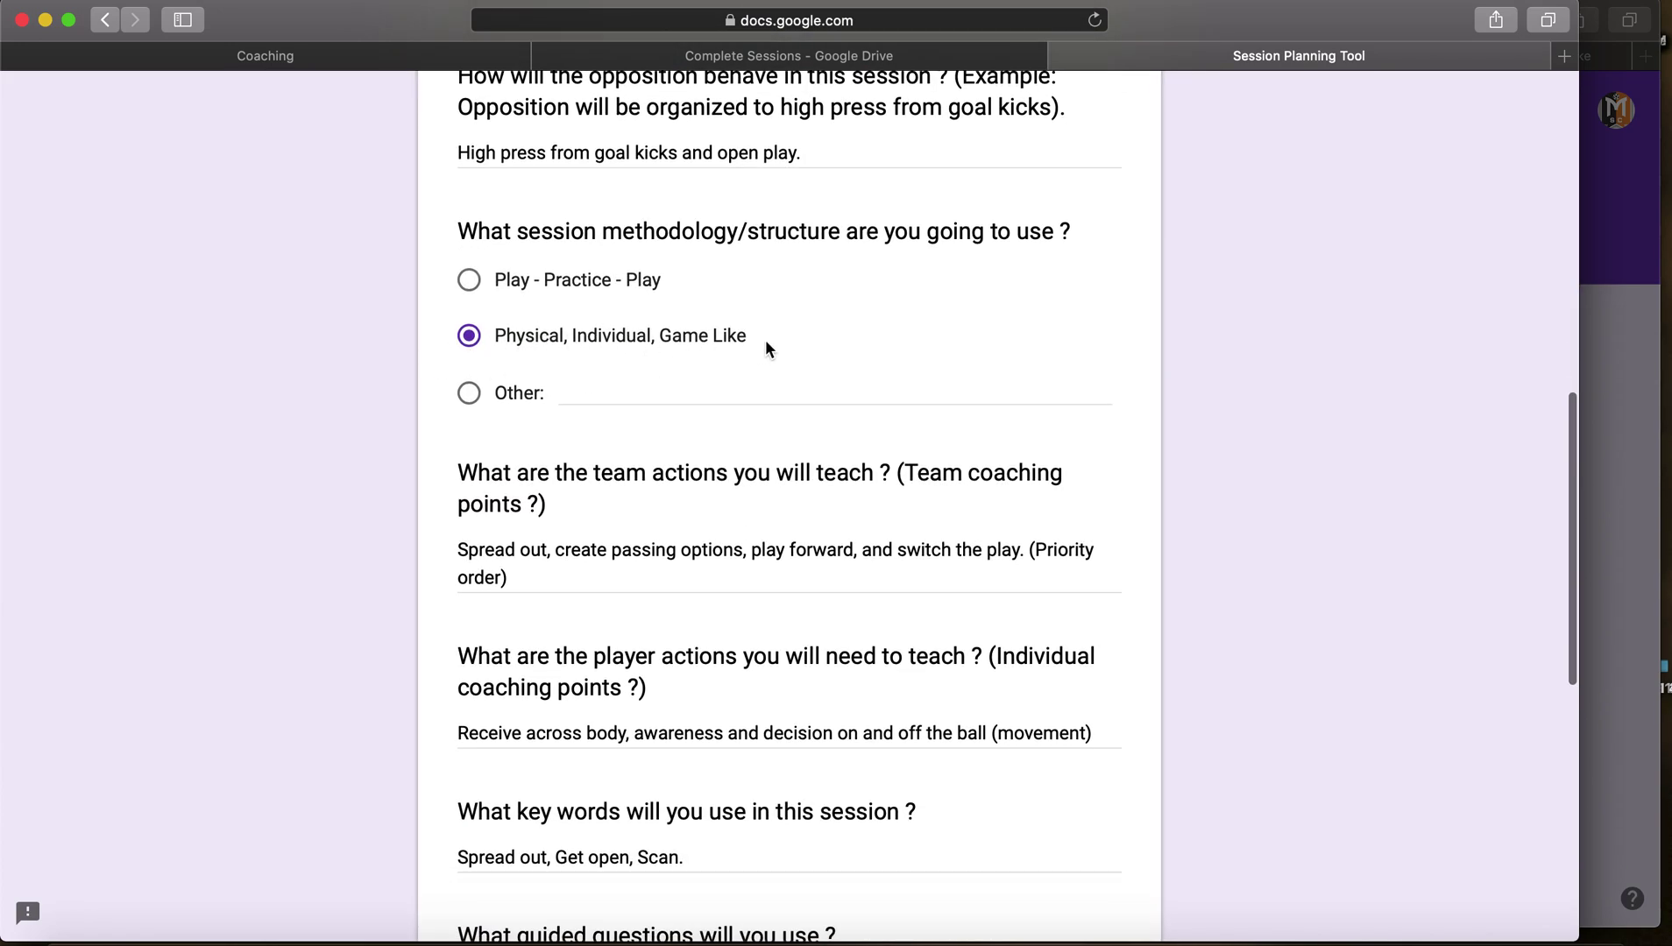
{"action": "scroll", "coordinate": [765, 341], "scroll_direction": "down", "scroll_amount": 3}
{"action": "scroll", "coordinate": [764, 334], "scroll_direction": "down", "scroll_amount": 2}
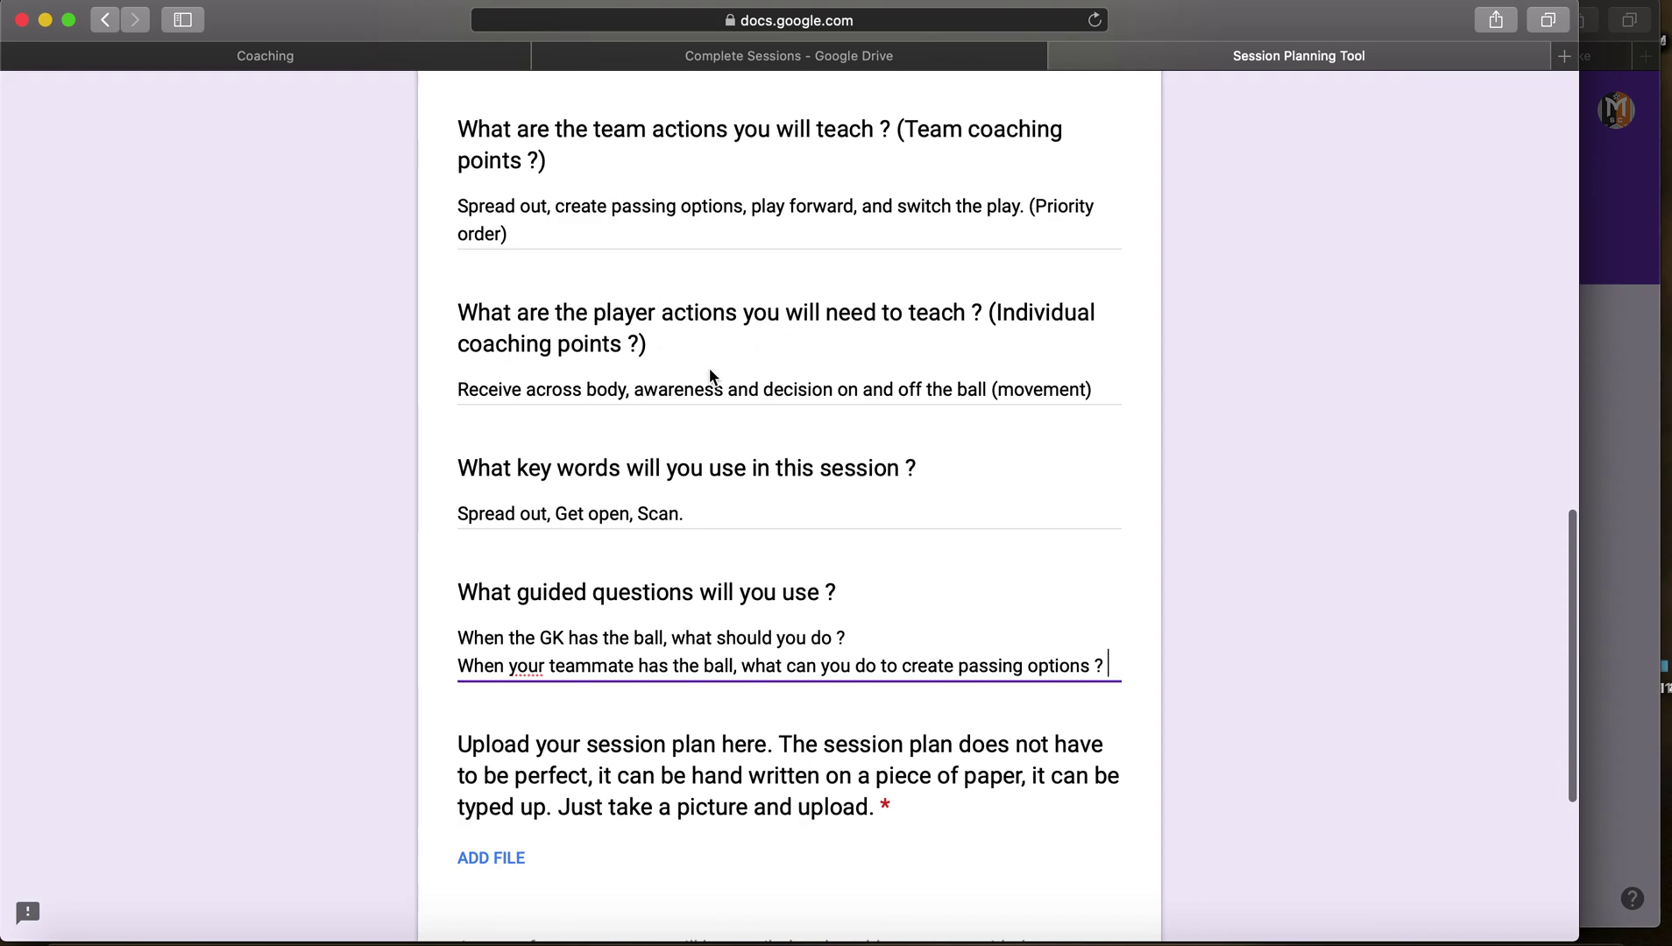
{"action": "scroll", "coordinate": [710, 375], "scroll_direction": "down", "scroll_amount": 3}
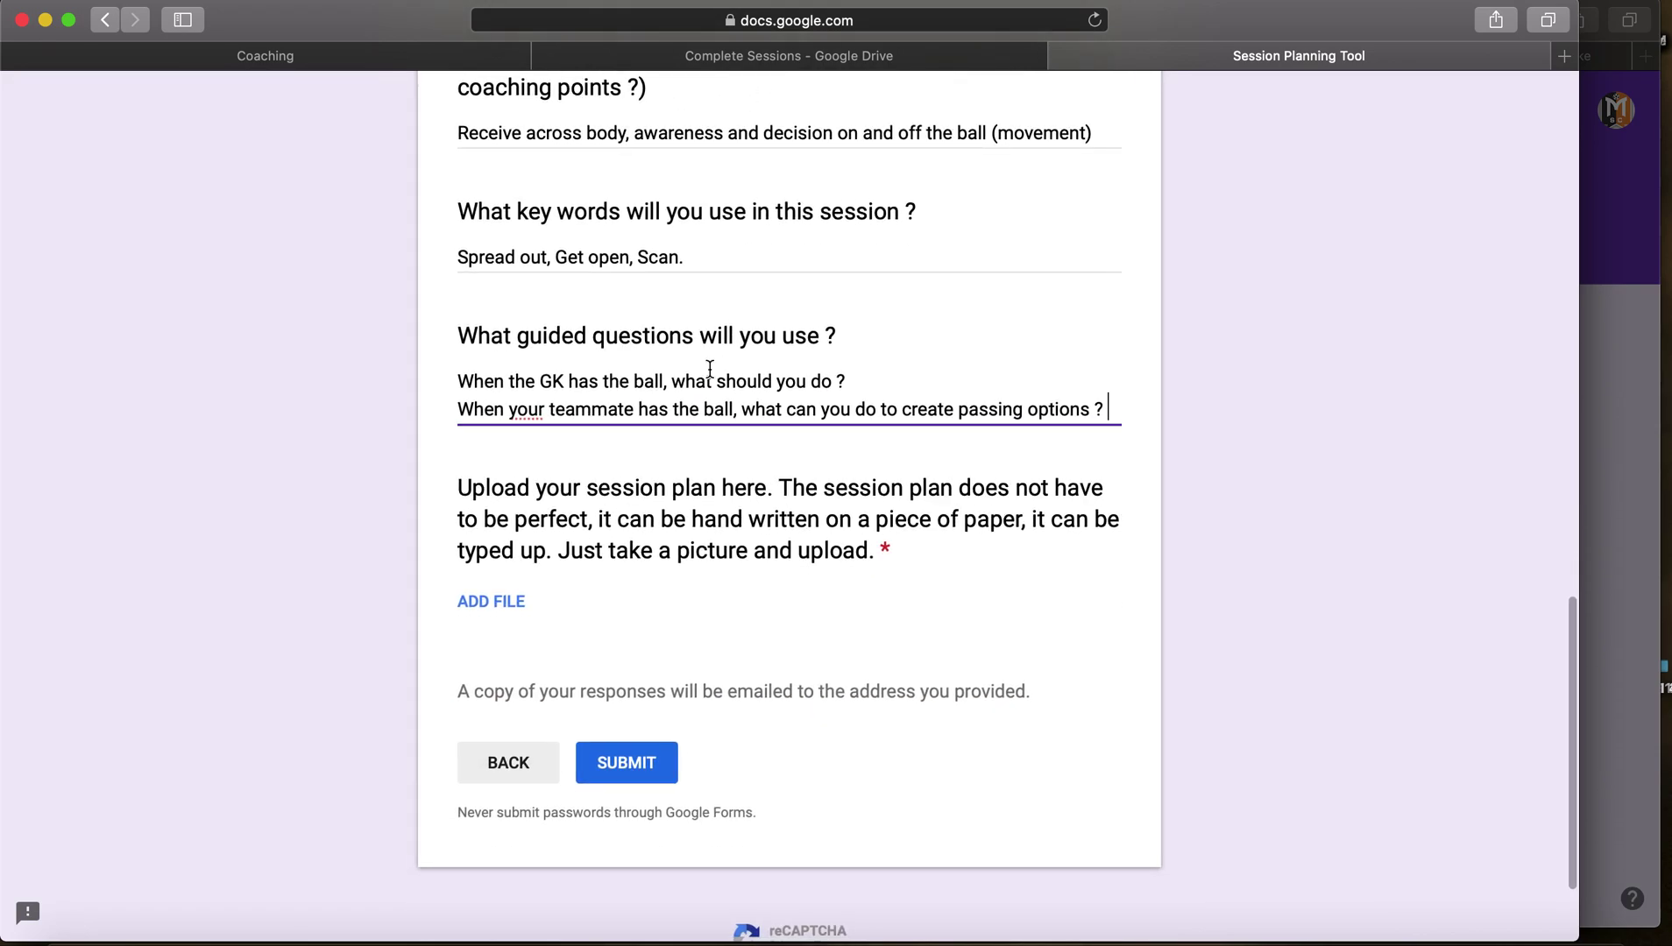
{"action": "left_click", "coordinate": [531, 255]}
{"action": "triple_click", "coordinate": [531, 252]}
{"action": "left_click", "coordinate": [532, 254]}
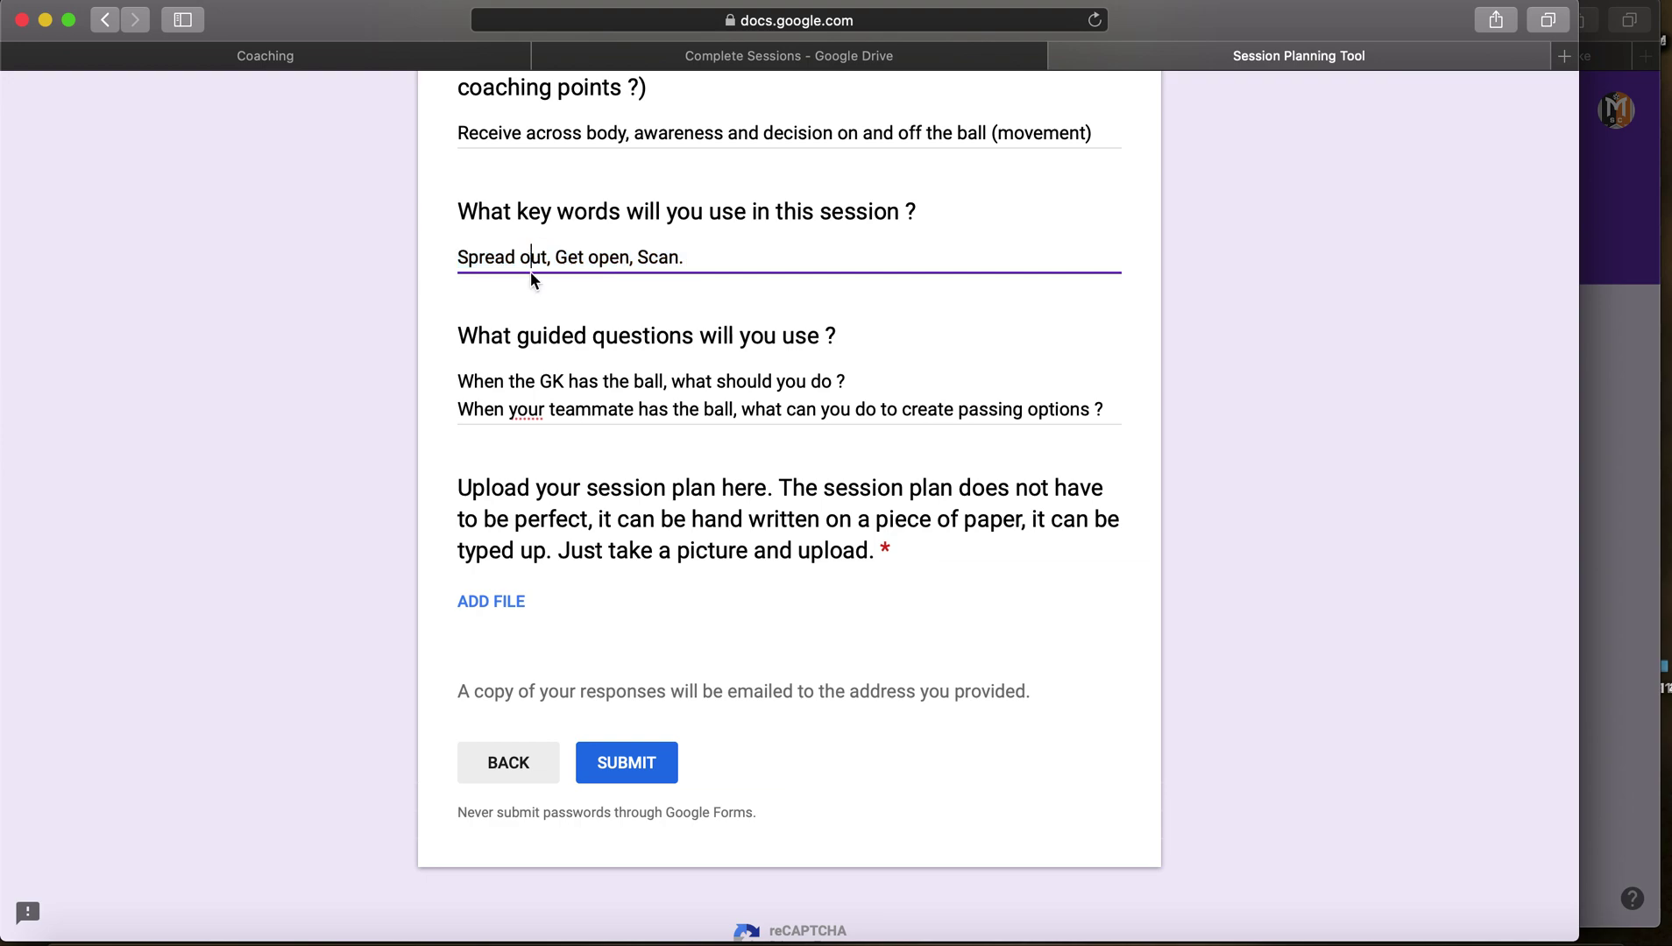
{"action": "triple_click", "coordinate": [525, 381]}
{"action": "left_click", "coordinate": [525, 381]}
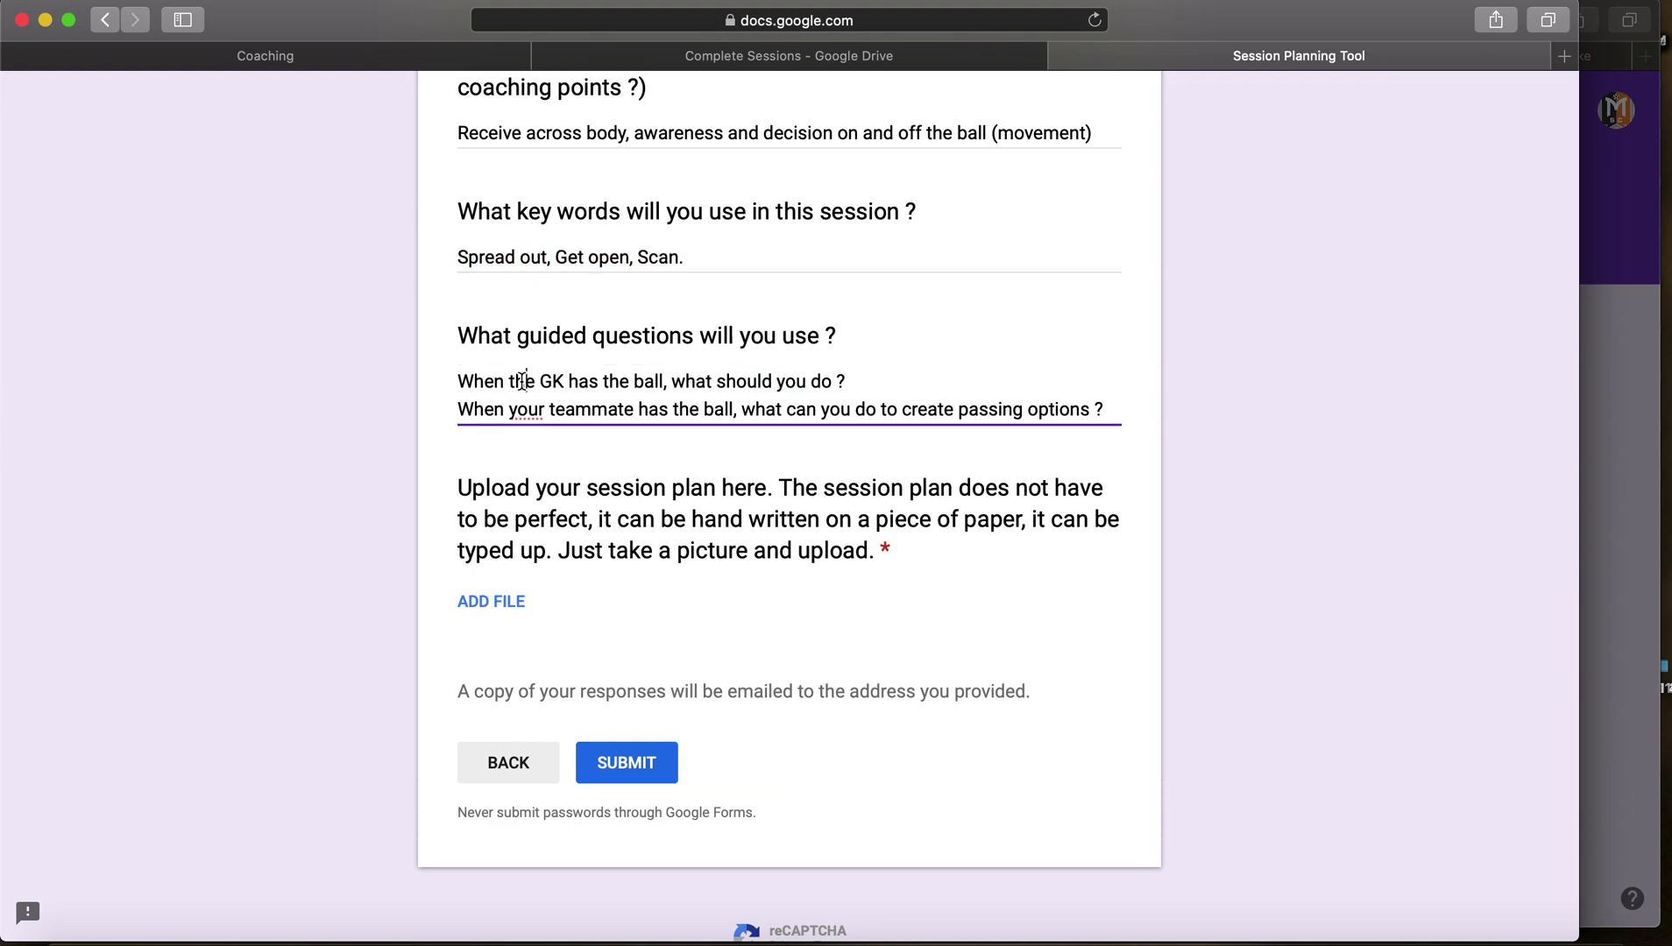
{"action": "scroll", "coordinate": [426, 386], "scroll_direction": "down", "scroll_amount": 2}
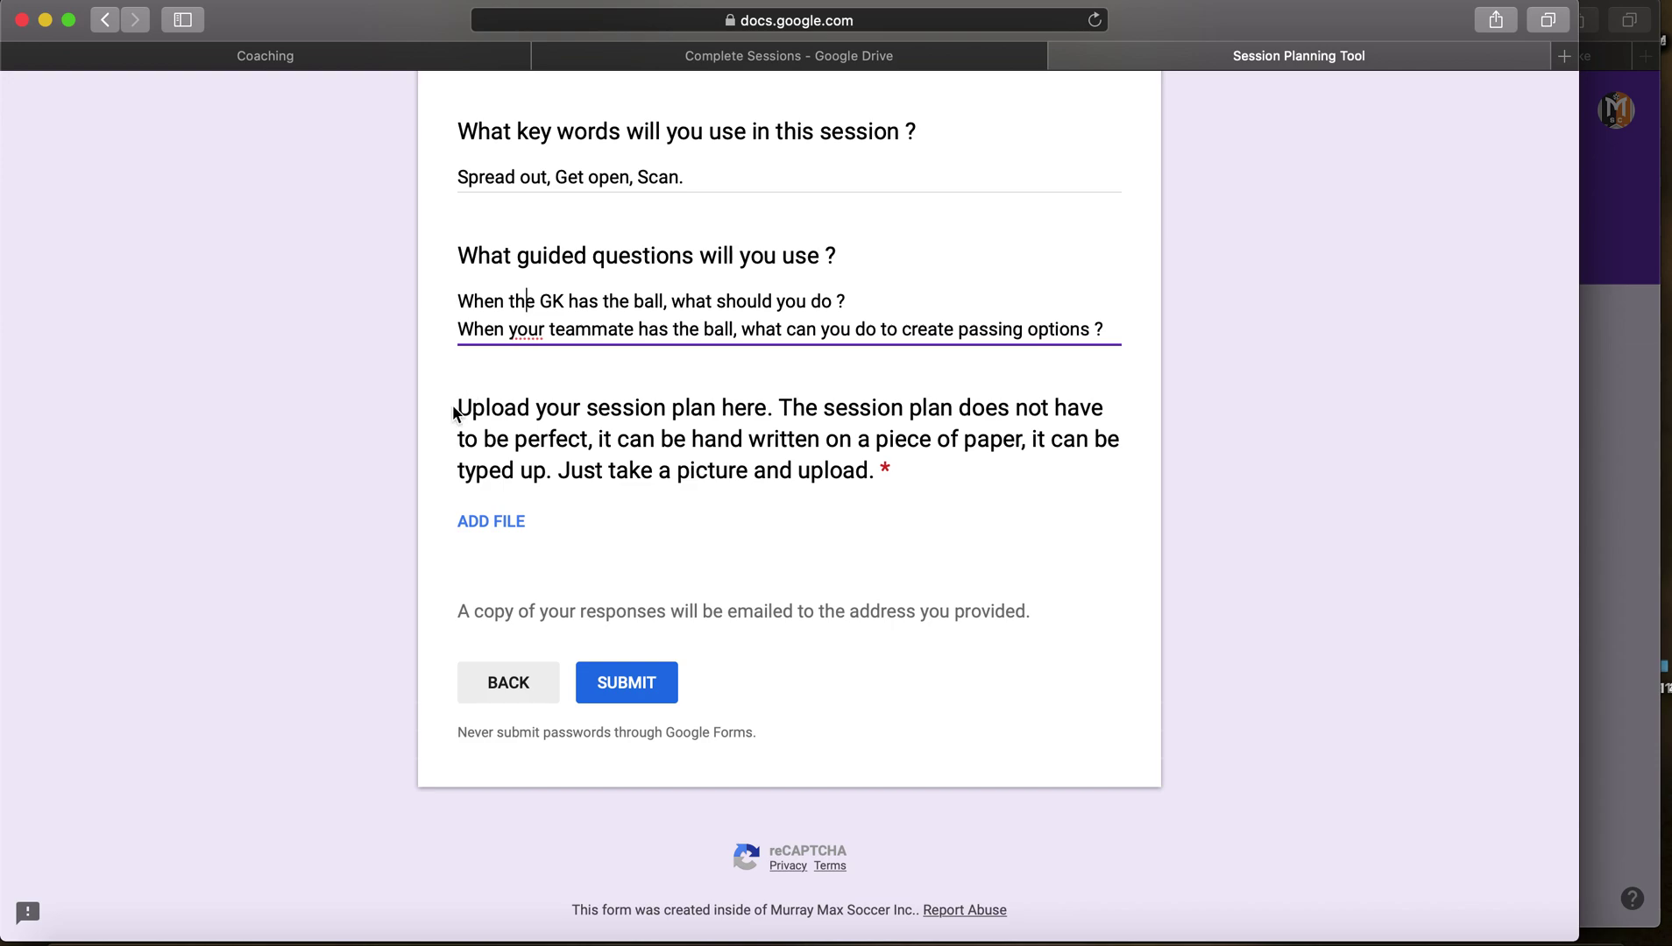
{"action": "left_click", "coordinate": [501, 523]}
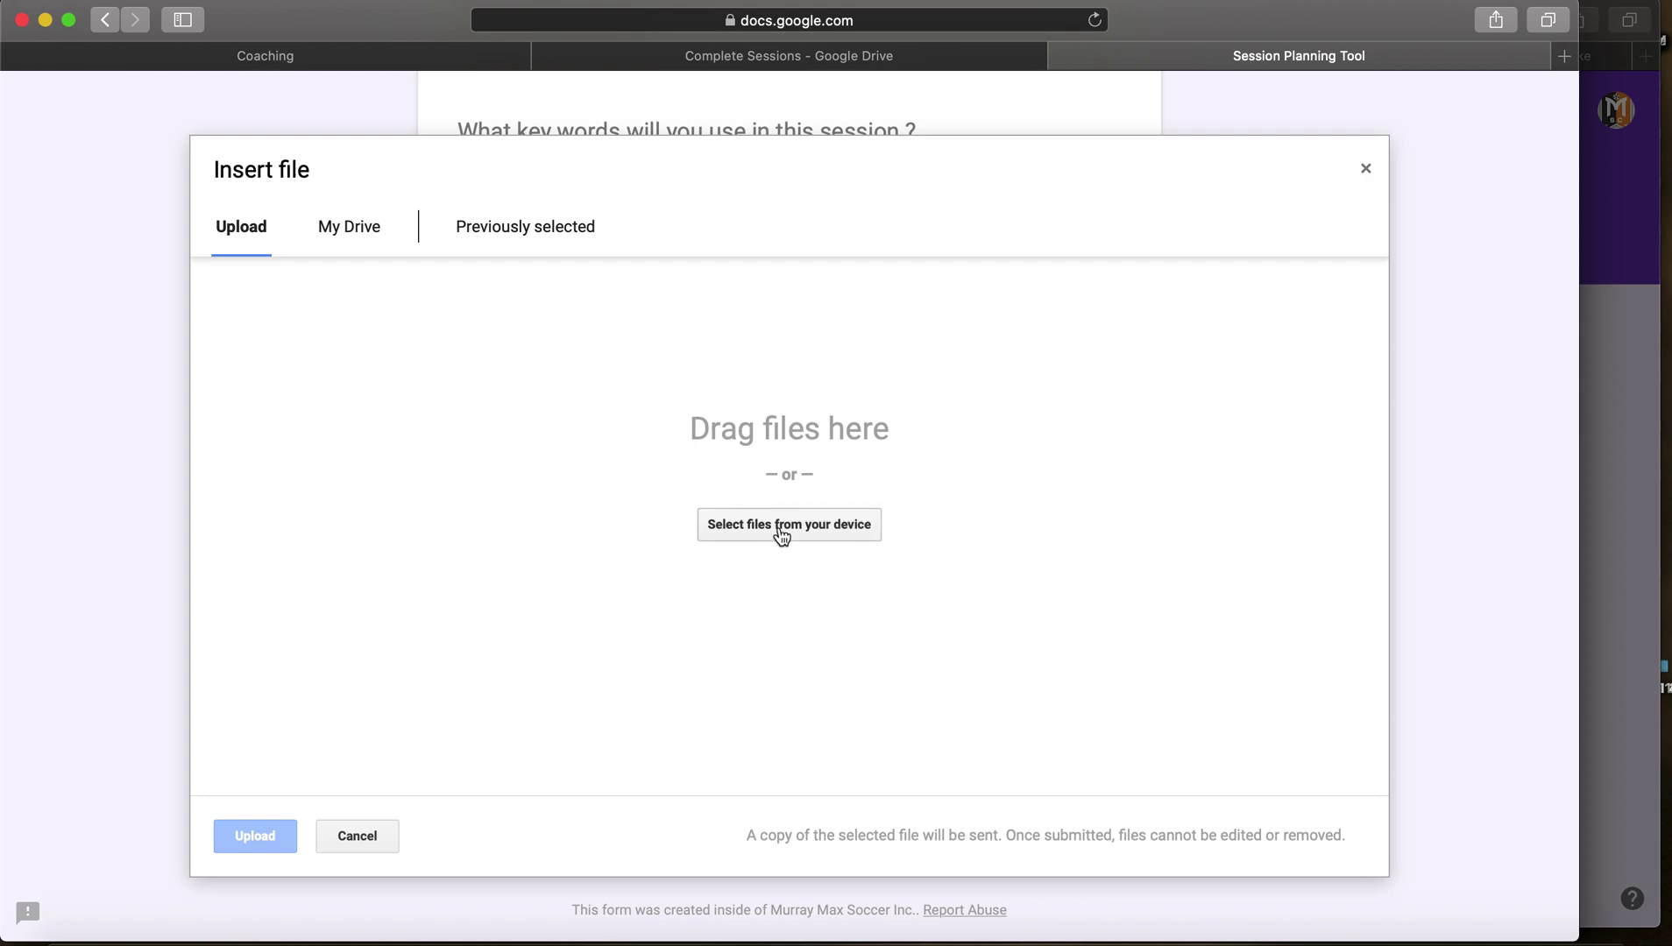
Step: Upload 'LTT - LB6 - Week 1 - Playing out of the back .pdf' to the session-plan question
{"action": "left_click", "coordinate": [171, 53]}
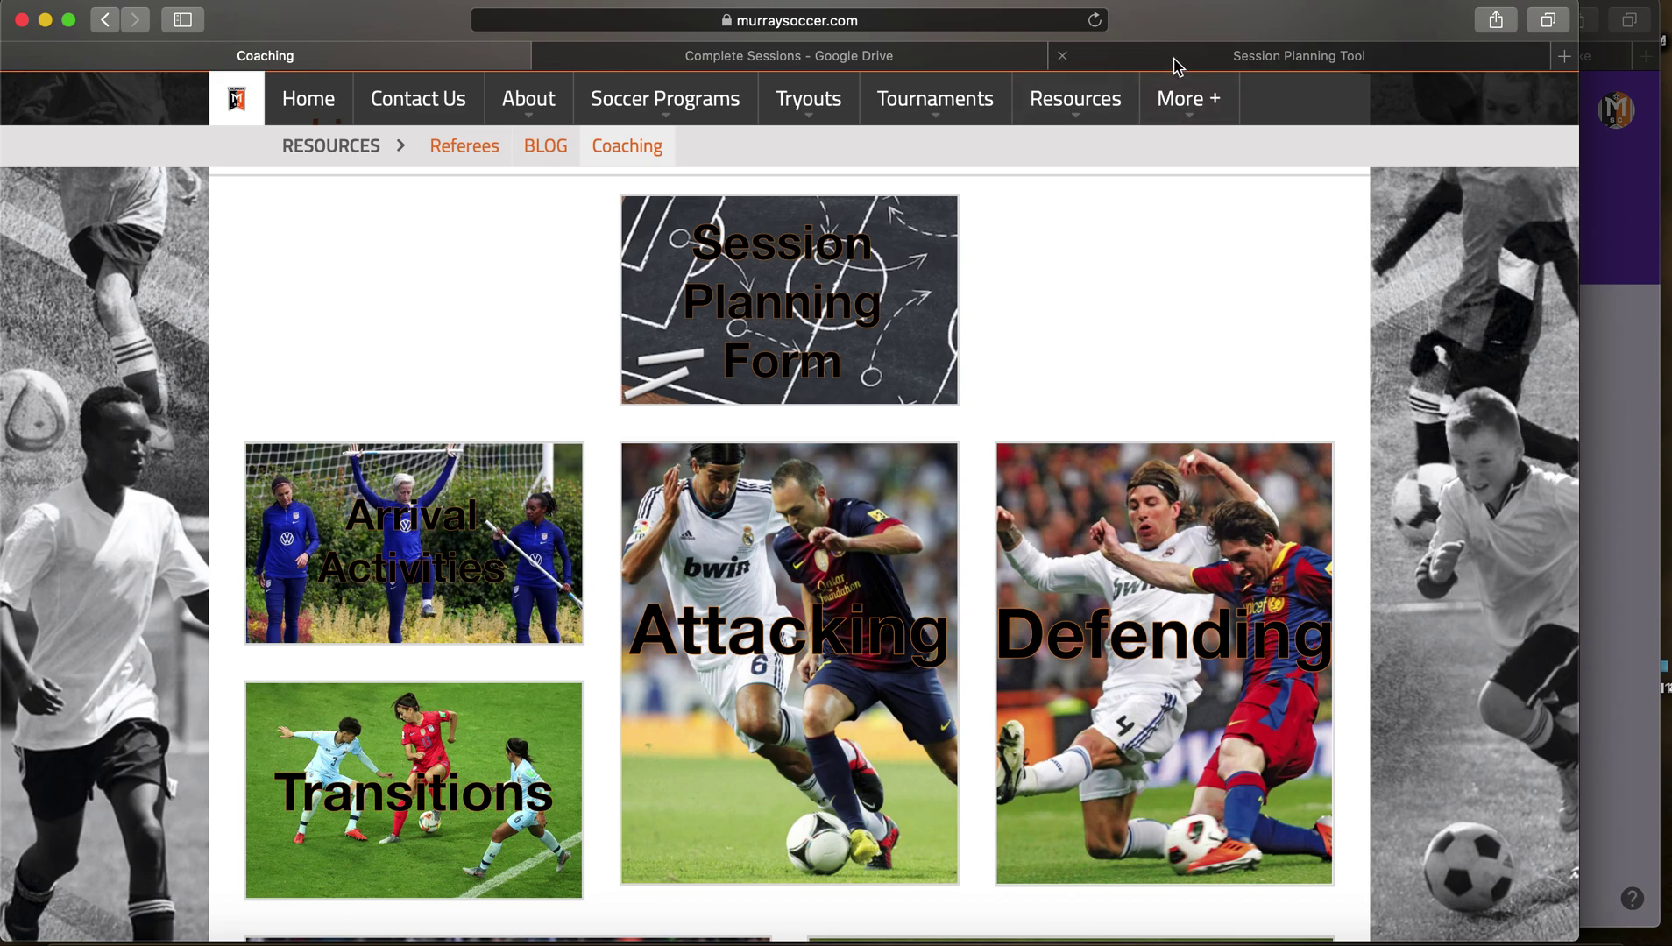
{"action": "left_click", "coordinate": [1228, 55]}
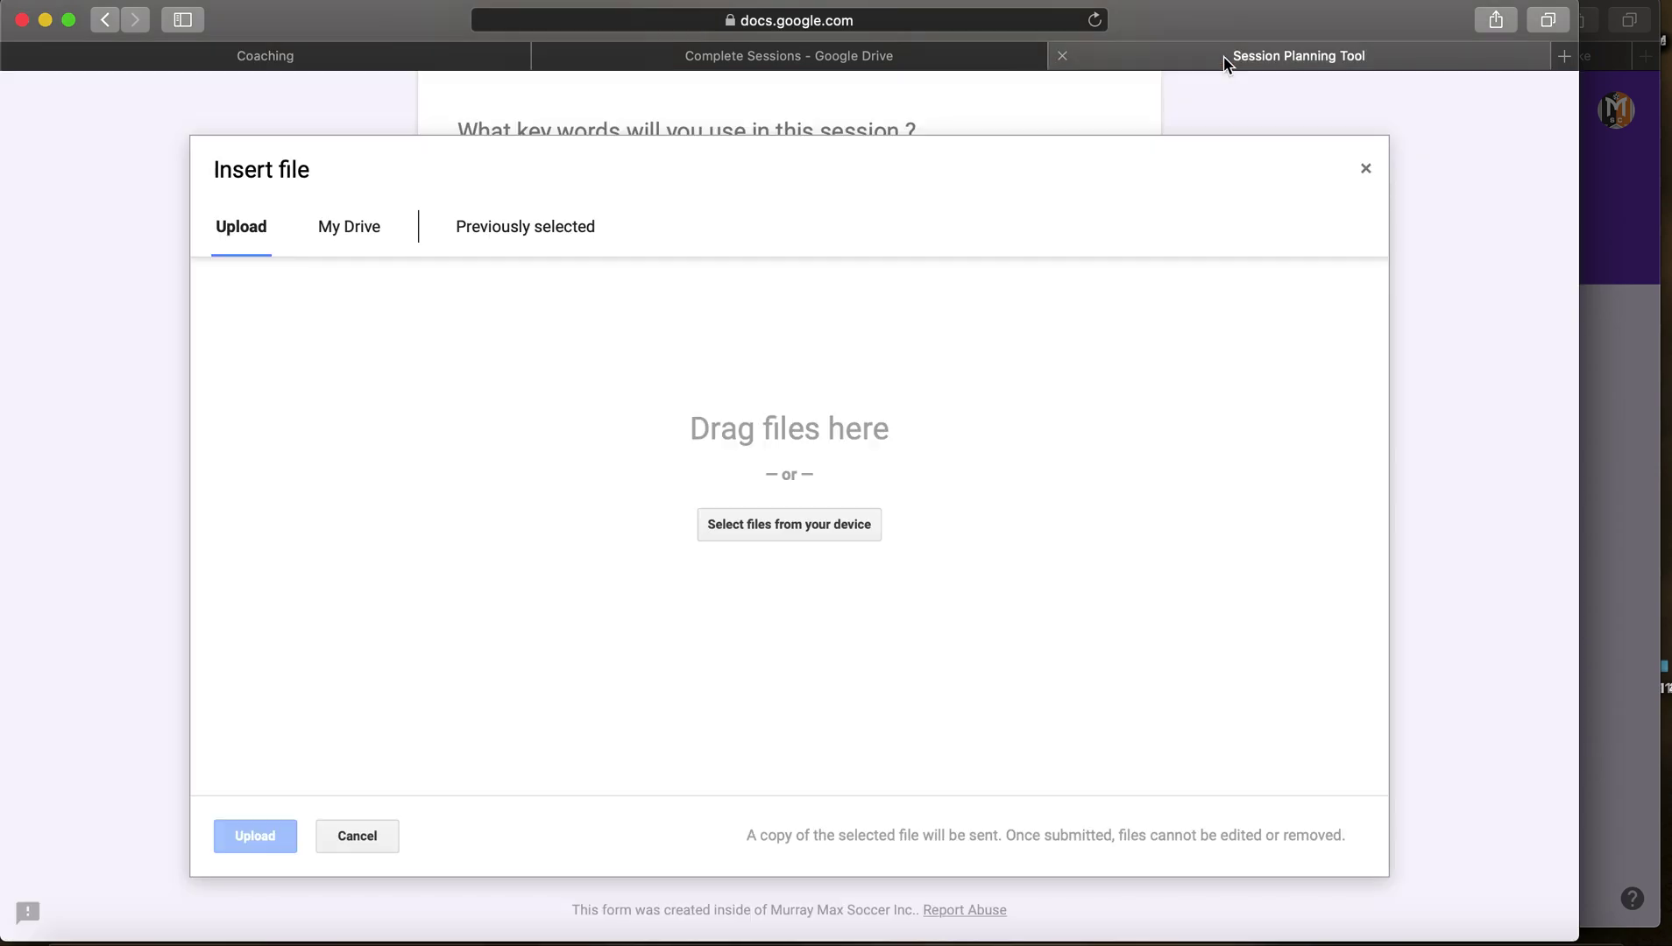
{"action": "left_click", "coordinate": [848, 531]}
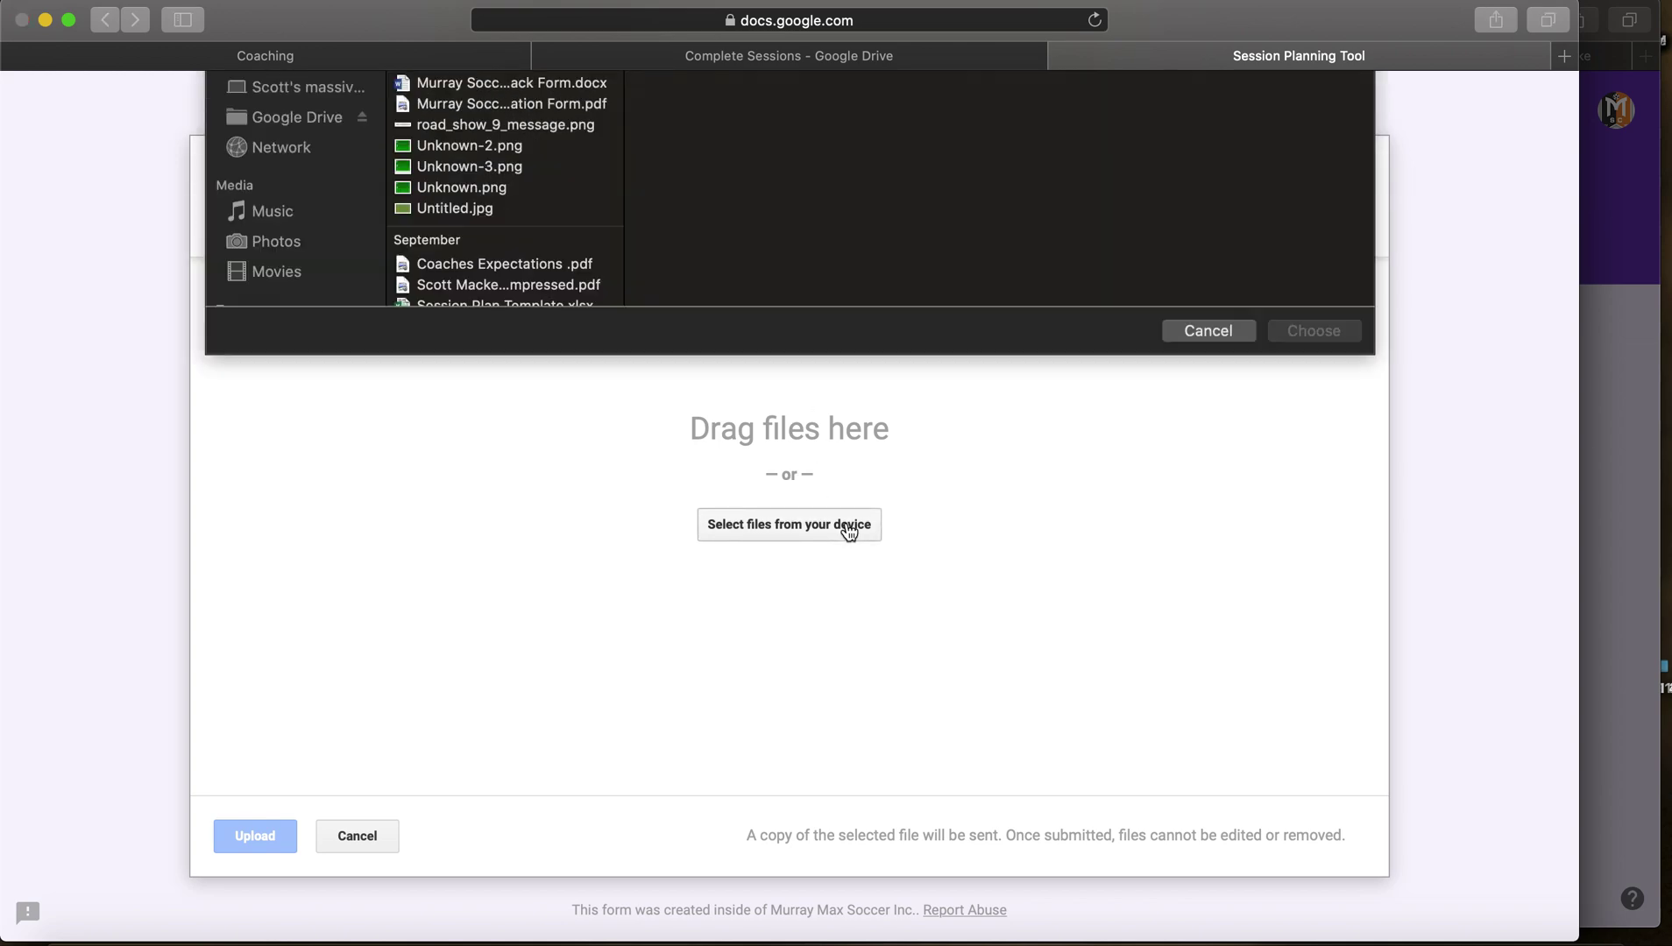
{"action": "left_click", "coordinate": [512, 159]}
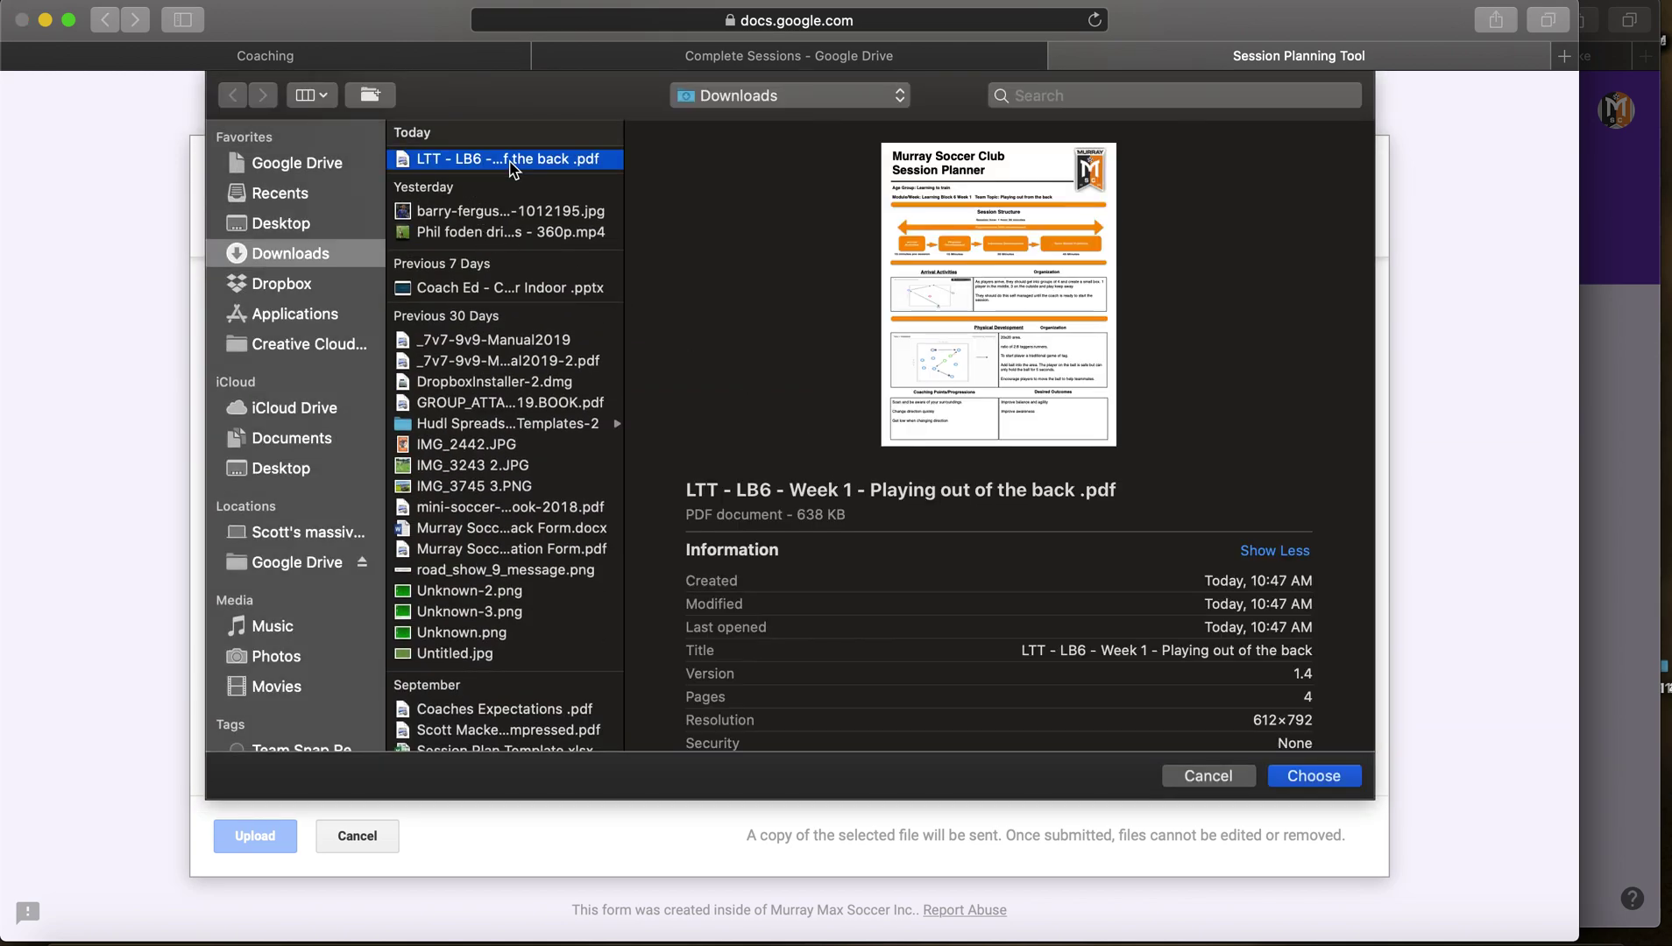
{"action": "left_click", "coordinate": [1313, 777]}
{"action": "left_click", "coordinate": [236, 839]}
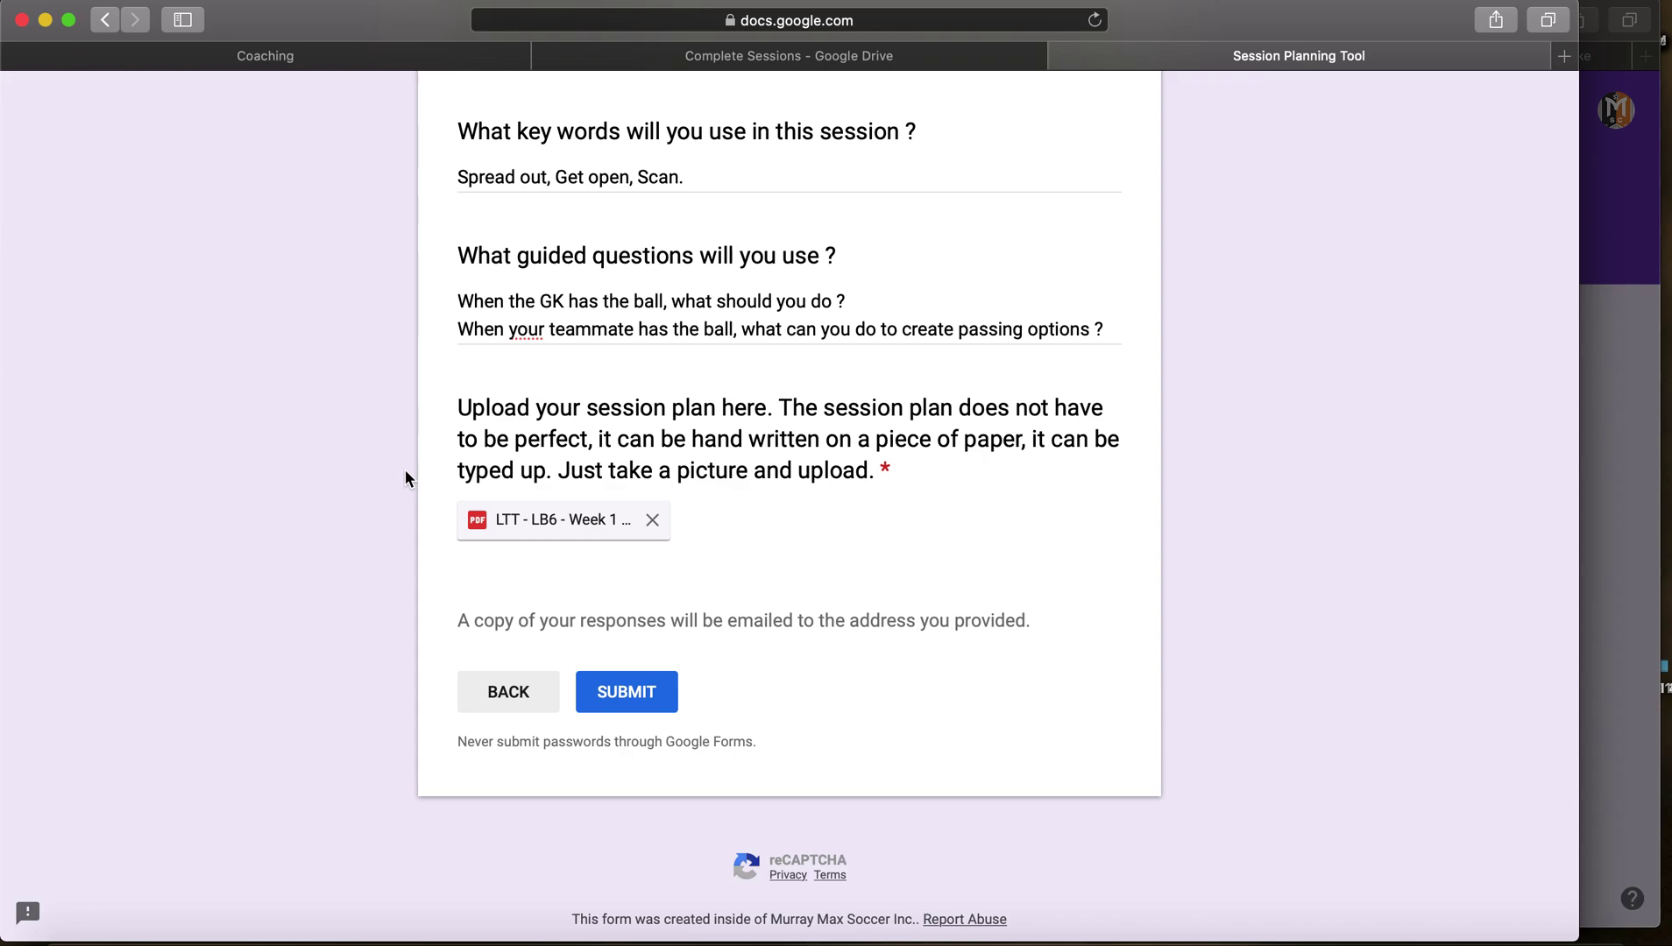
{"action": "scroll", "coordinate": [405, 470], "scroll_direction": "up", "scroll_amount": 15}
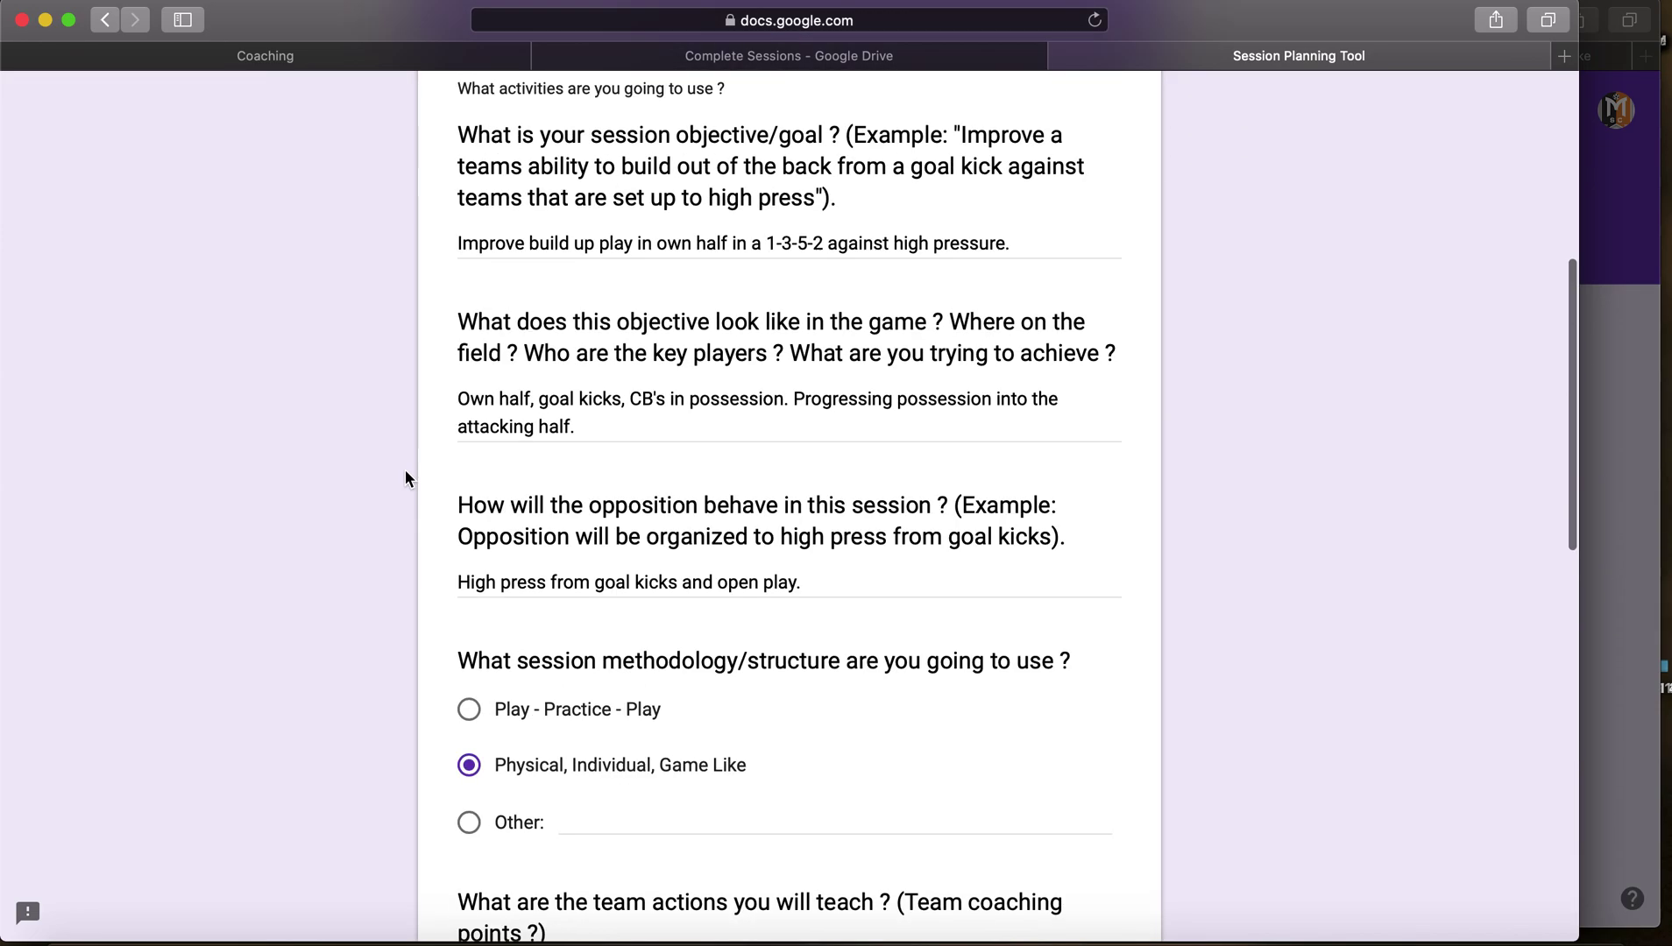
{"action": "scroll", "coordinate": [405, 470], "scroll_direction": "up", "scroll_amount": 5}
{"action": "scroll", "coordinate": [404, 471], "scroll_direction": "down", "scroll_amount": 4}
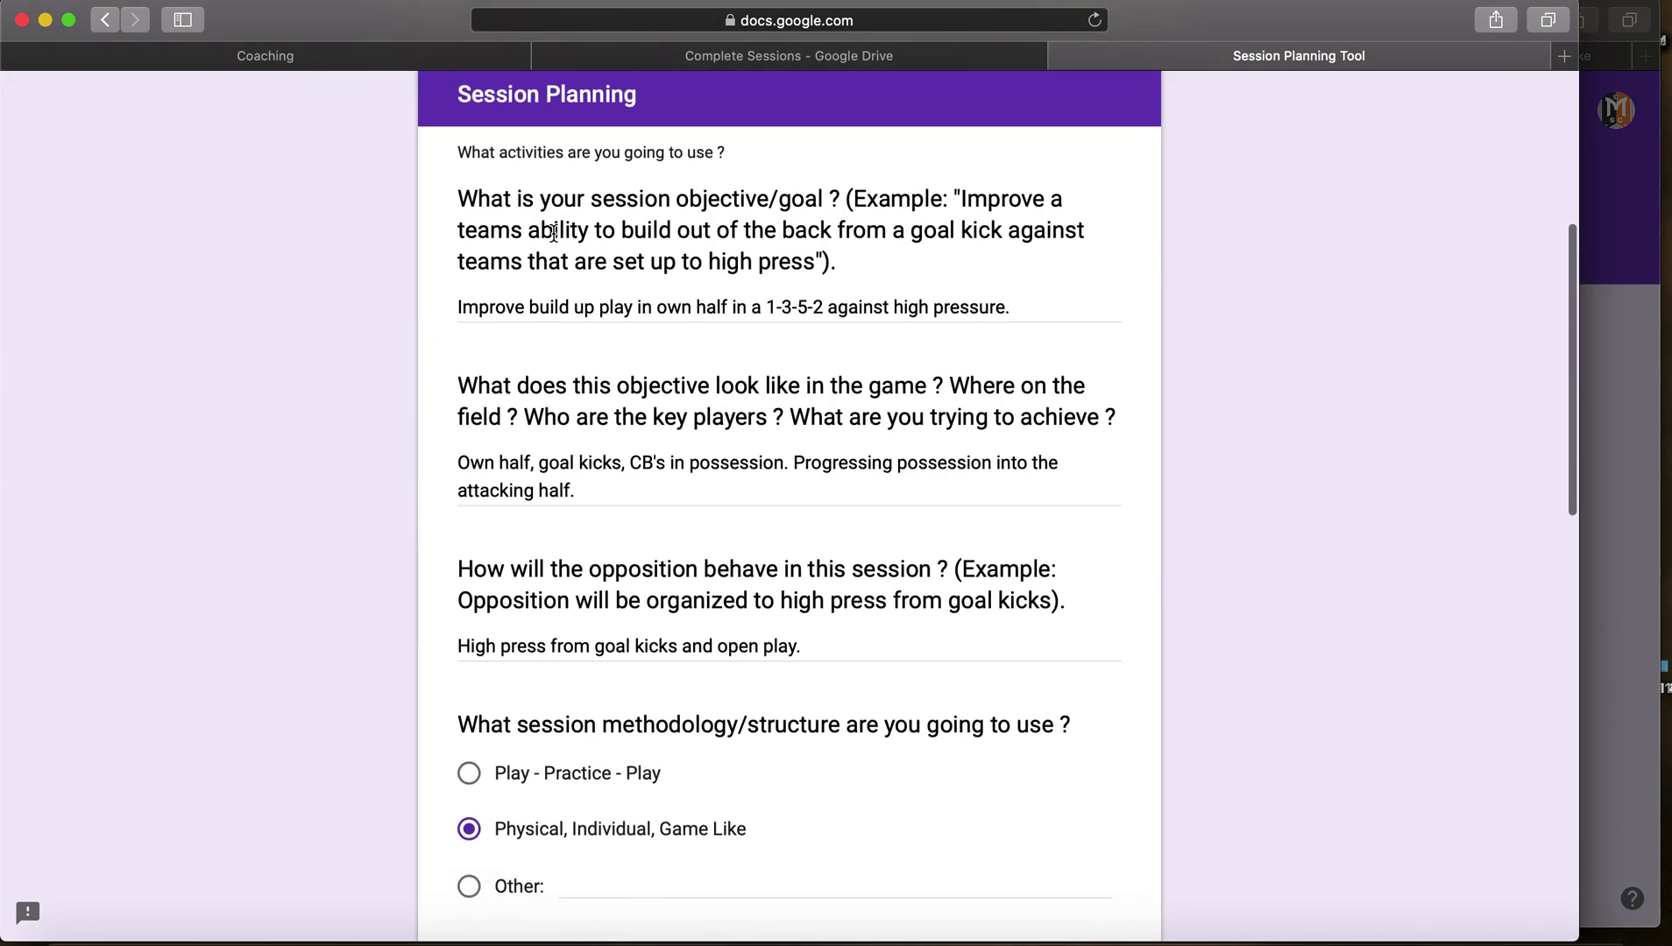
{"action": "scroll", "coordinate": [789, 427], "scroll_direction": "down", "scroll_amount": 5}
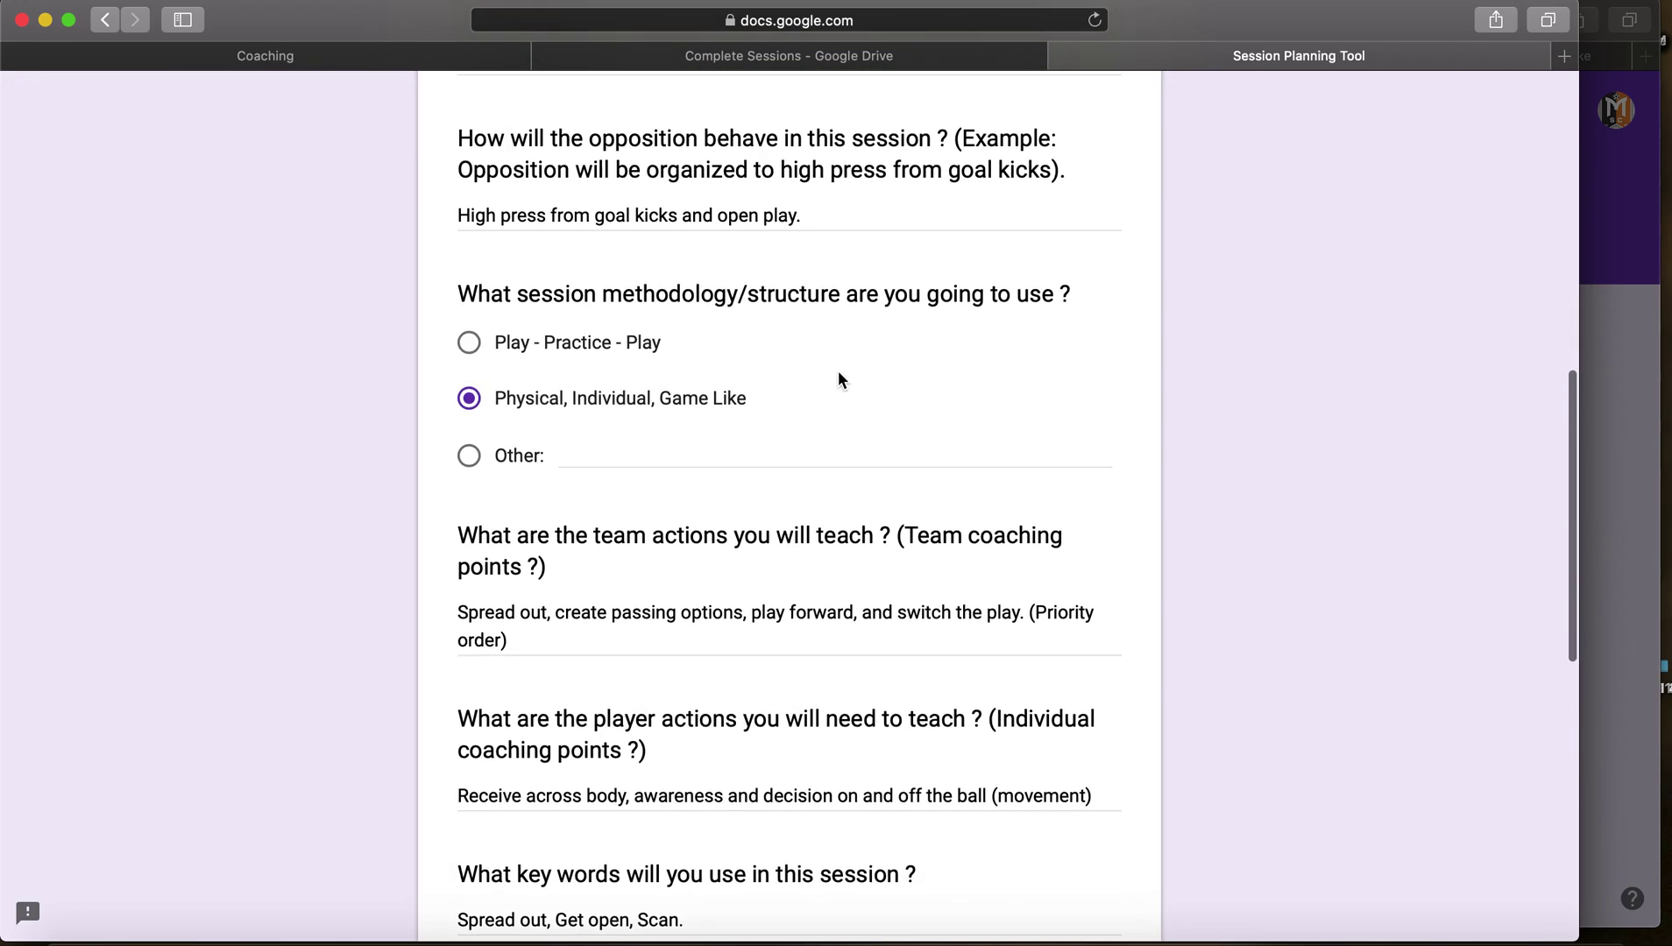
{"action": "scroll", "coordinate": [837, 380], "scroll_direction": "down", "scroll_amount": 3}
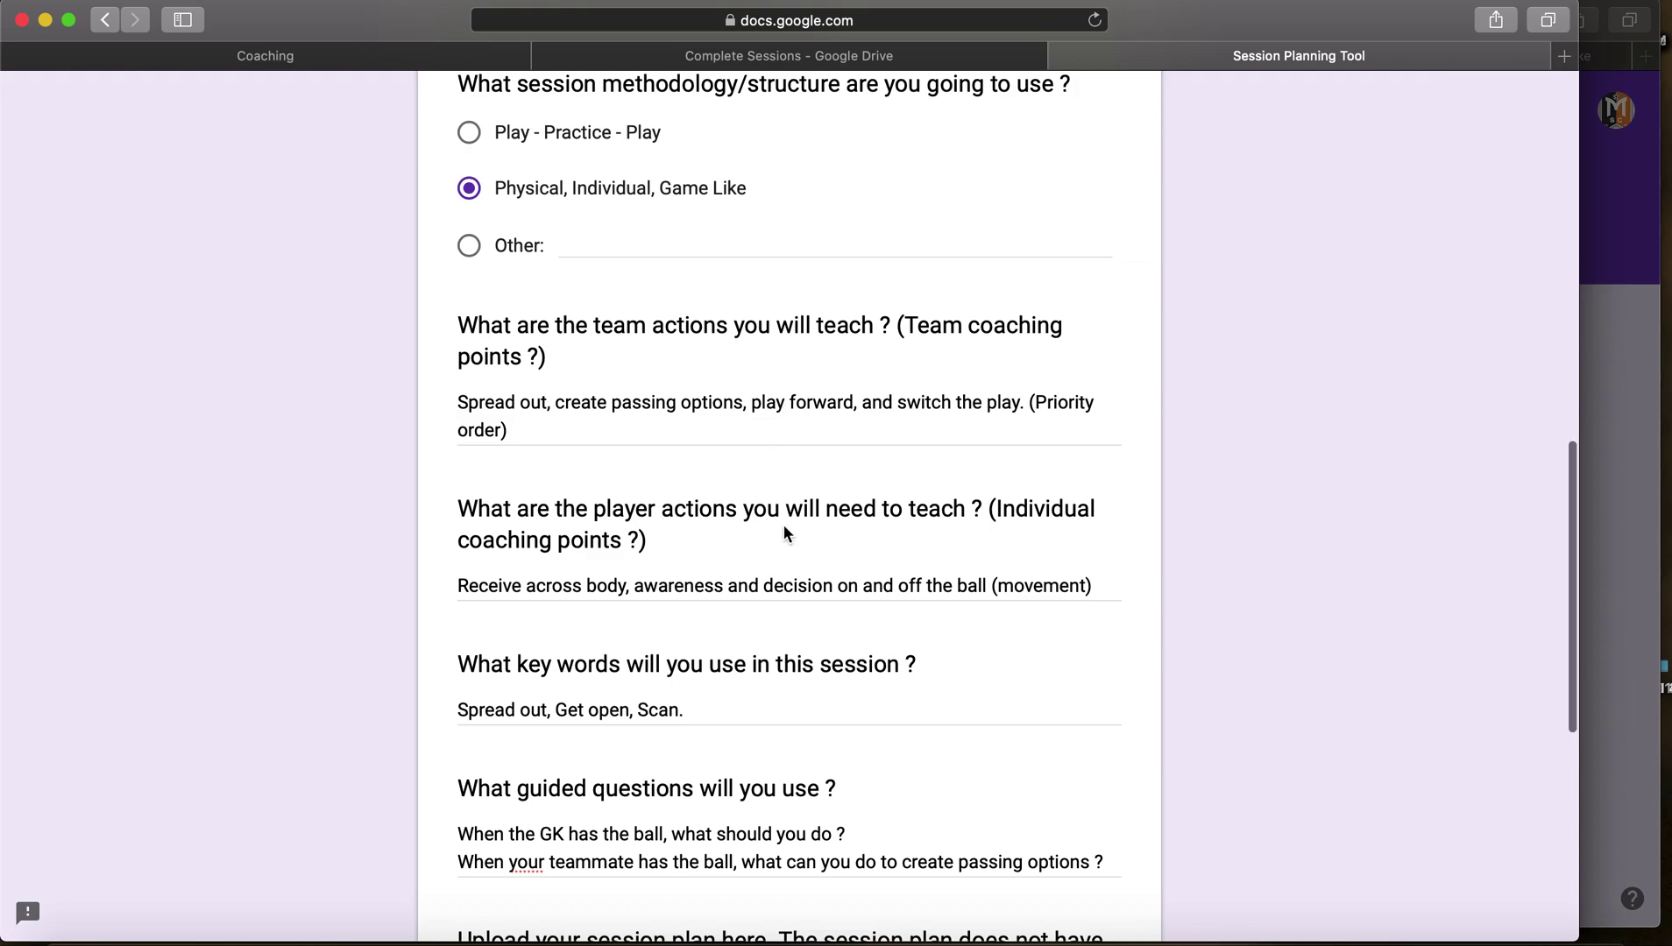
{"action": "scroll", "coordinate": [788, 505], "scroll_direction": "down", "scroll_amount": 6}
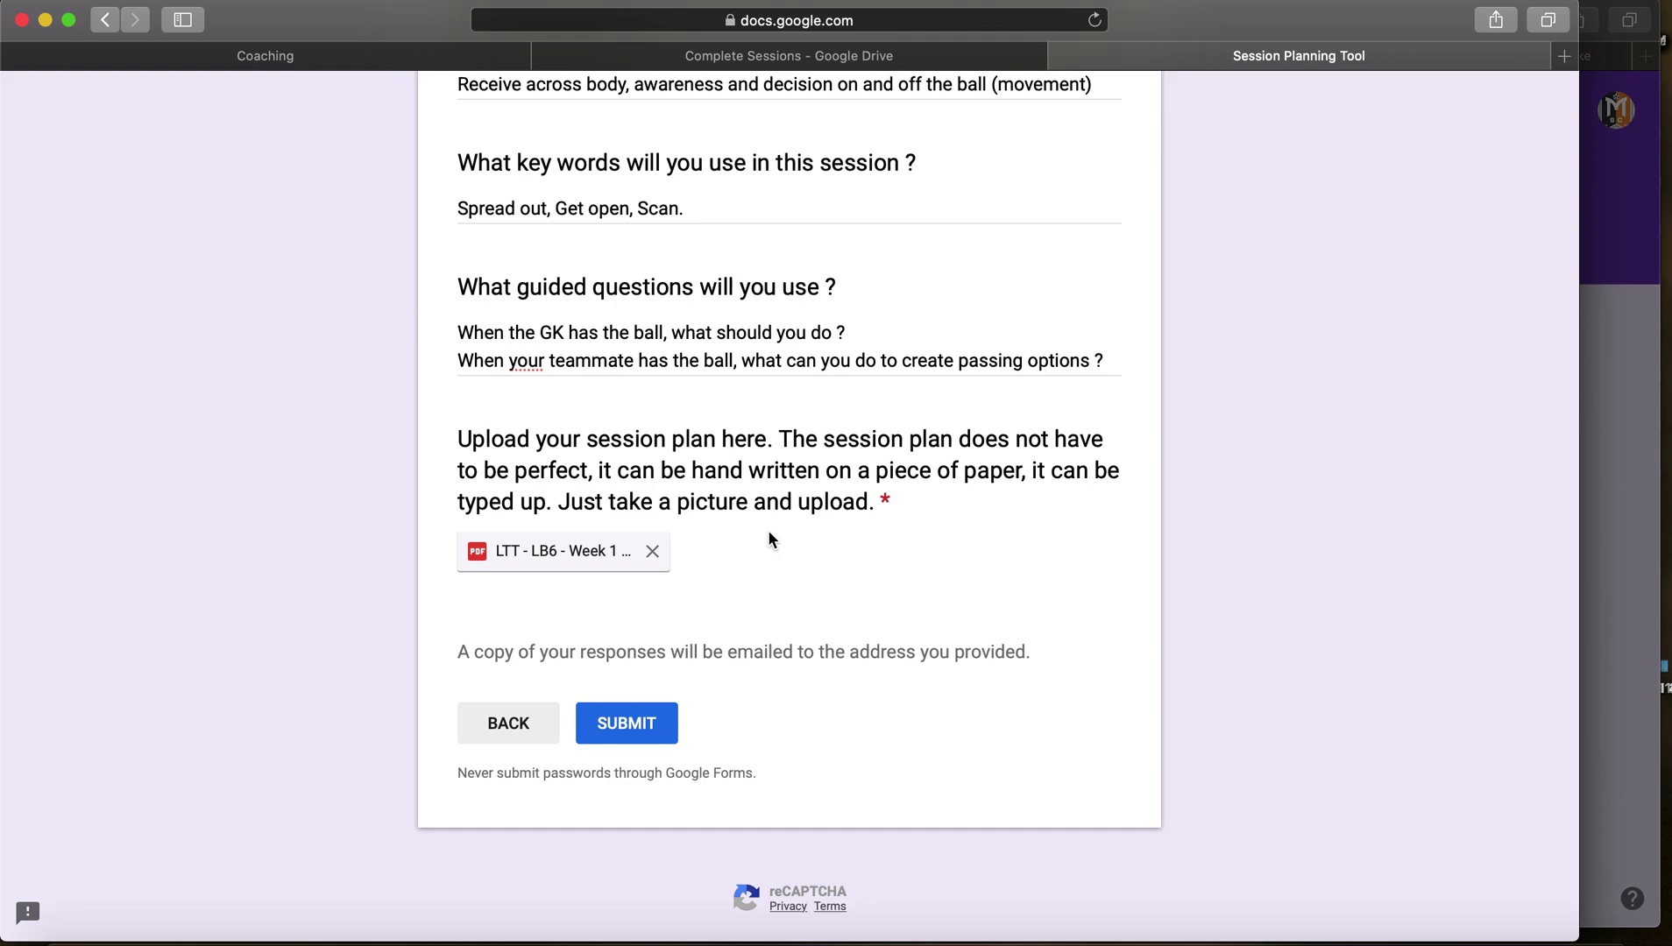
{"action": "left_click", "coordinate": [634, 739]}
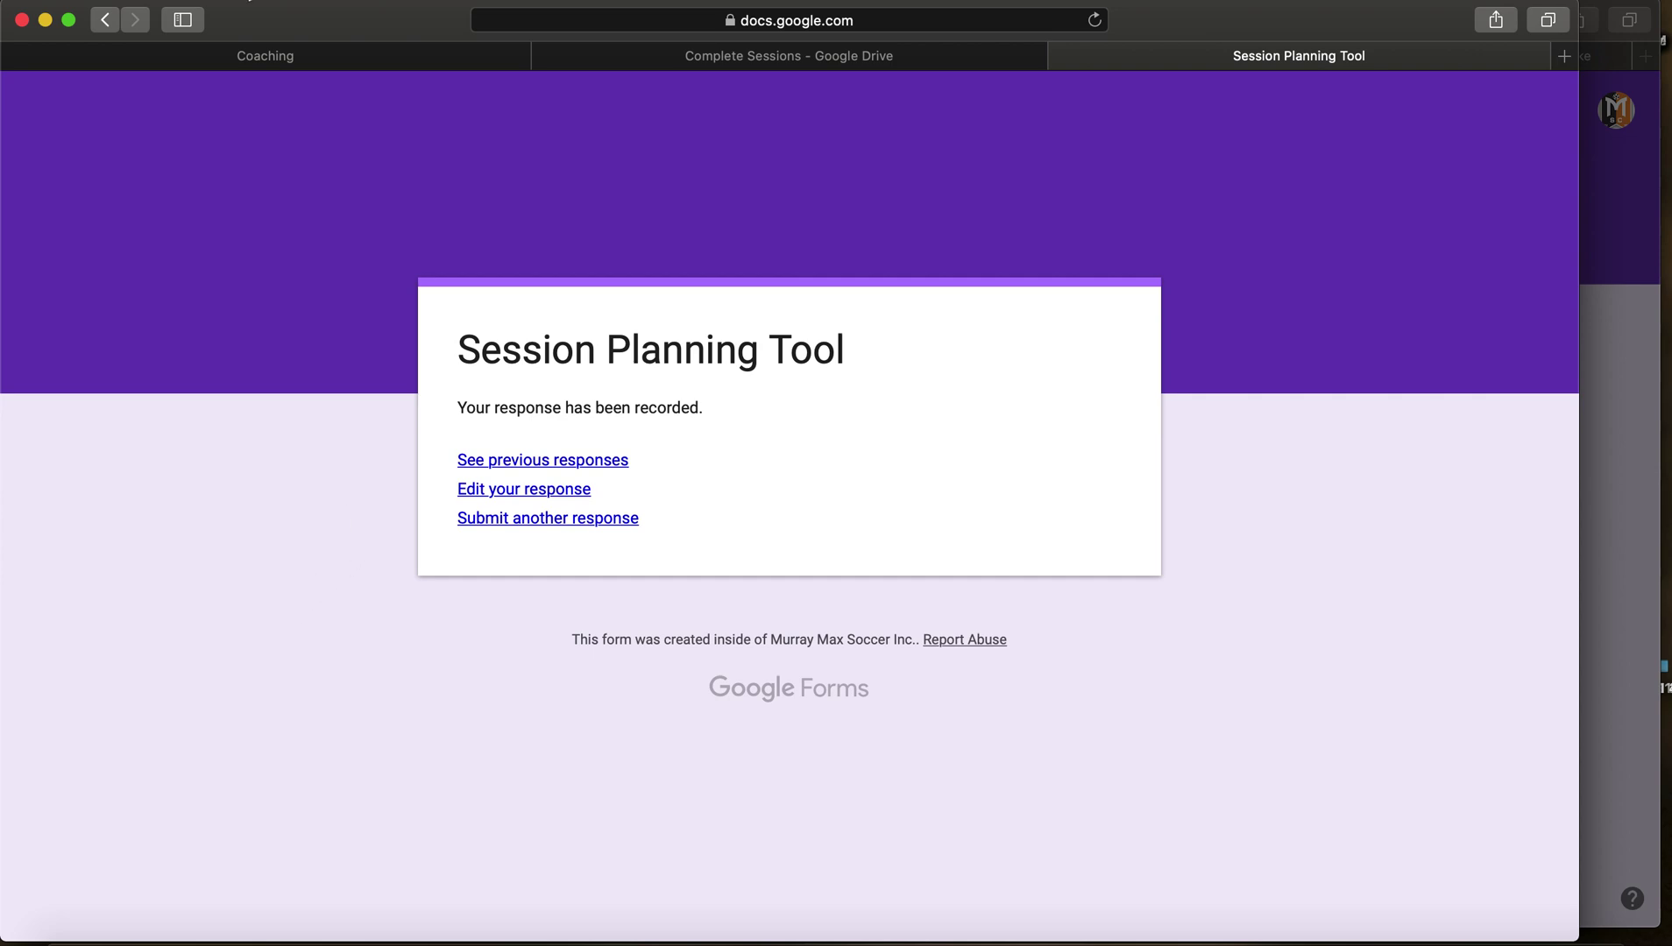
Step: Switch back to the murraysoccer.com Coaching page tab
{"action": "left_click", "coordinate": [314, 56]}
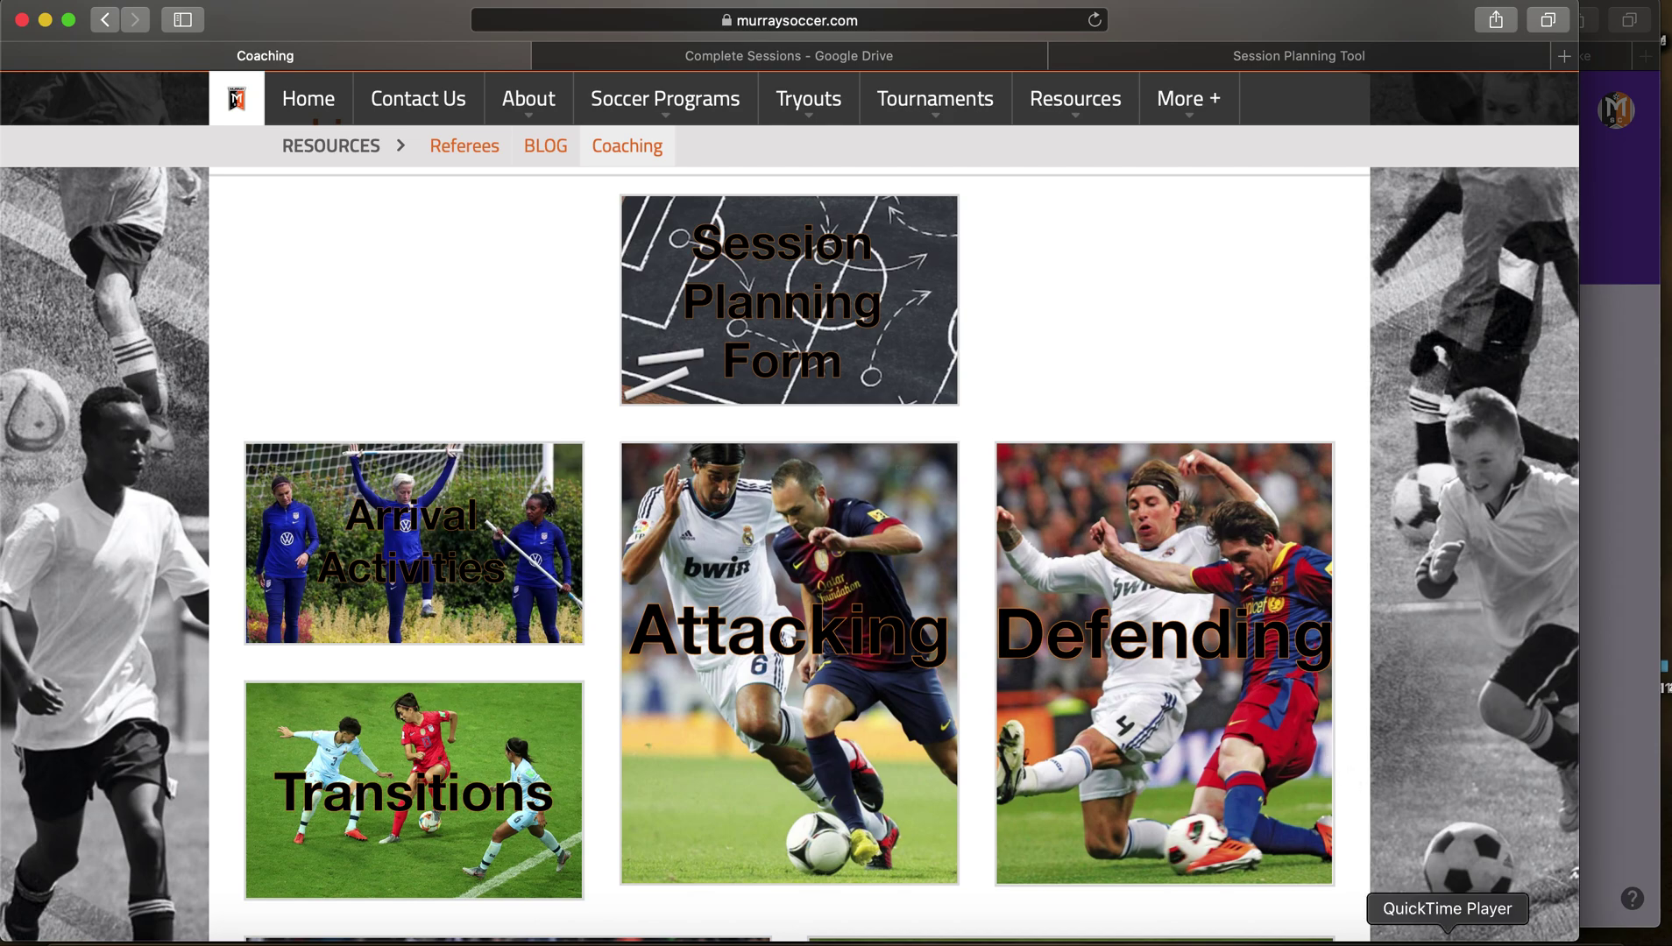
Step: Start a new QuickTime Player screen recording from its Dock icon
{"action": "left_click", "coordinate": [1447, 936]}
{"action": "right_click", "coordinate": [1447, 936]}
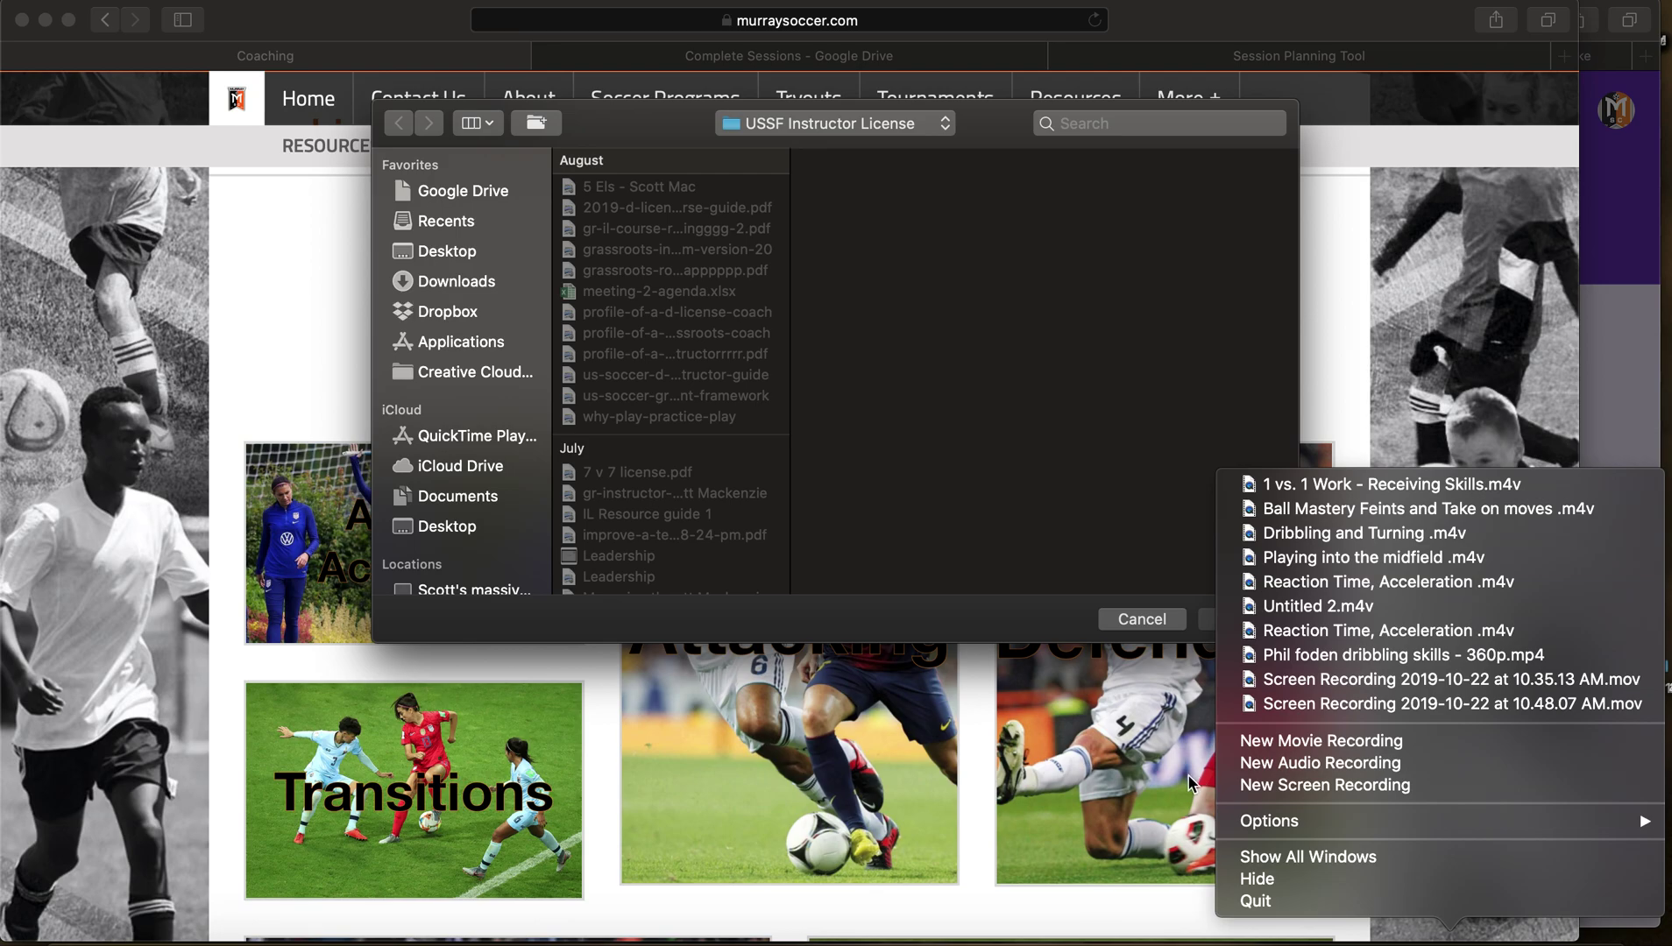
{"action": "left_click", "coordinate": [1296, 785]}
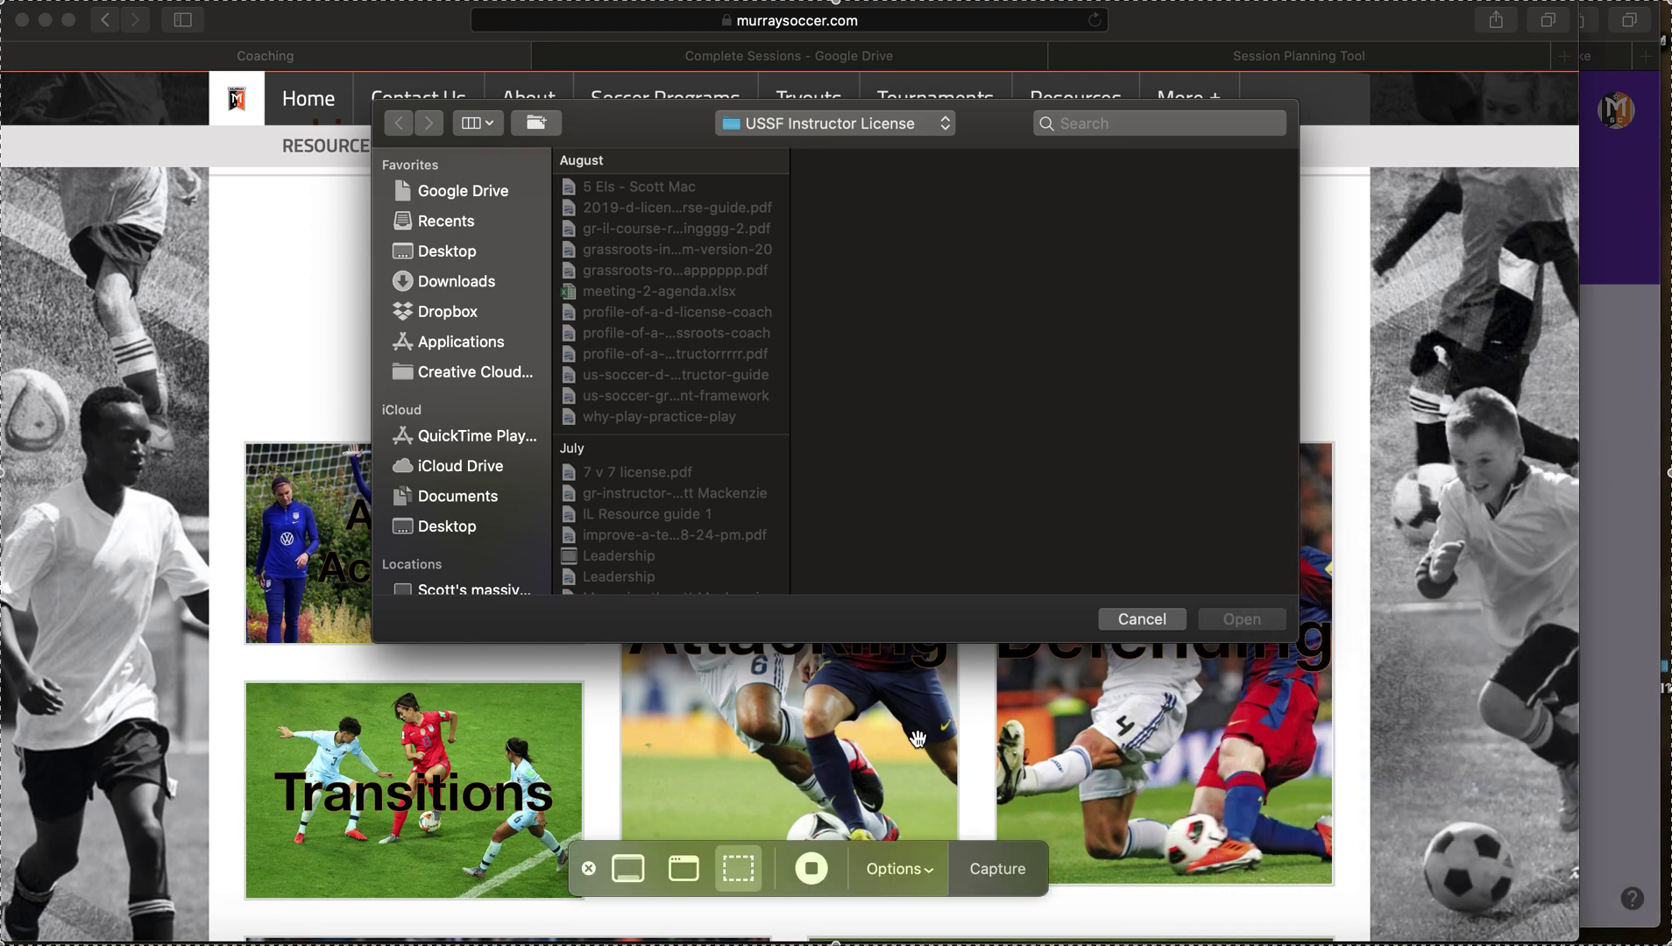